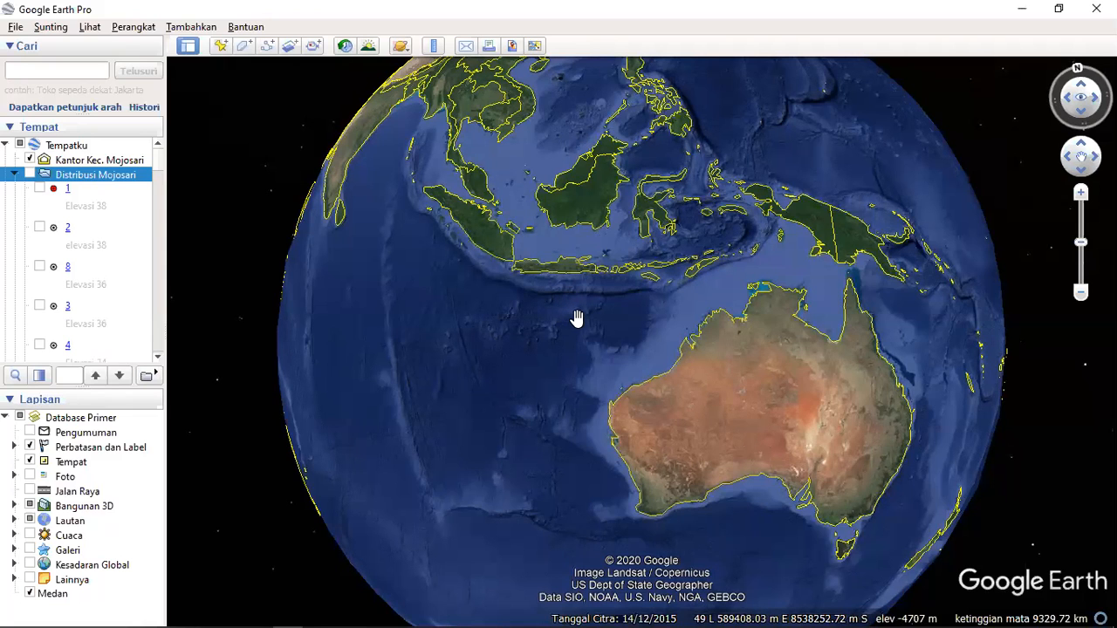
Step: Fly to the Kantor Kec. Mojosari placemark and show the Distribusi Mojosari folder's network on the map
scroll(511, 282, "up", 2)
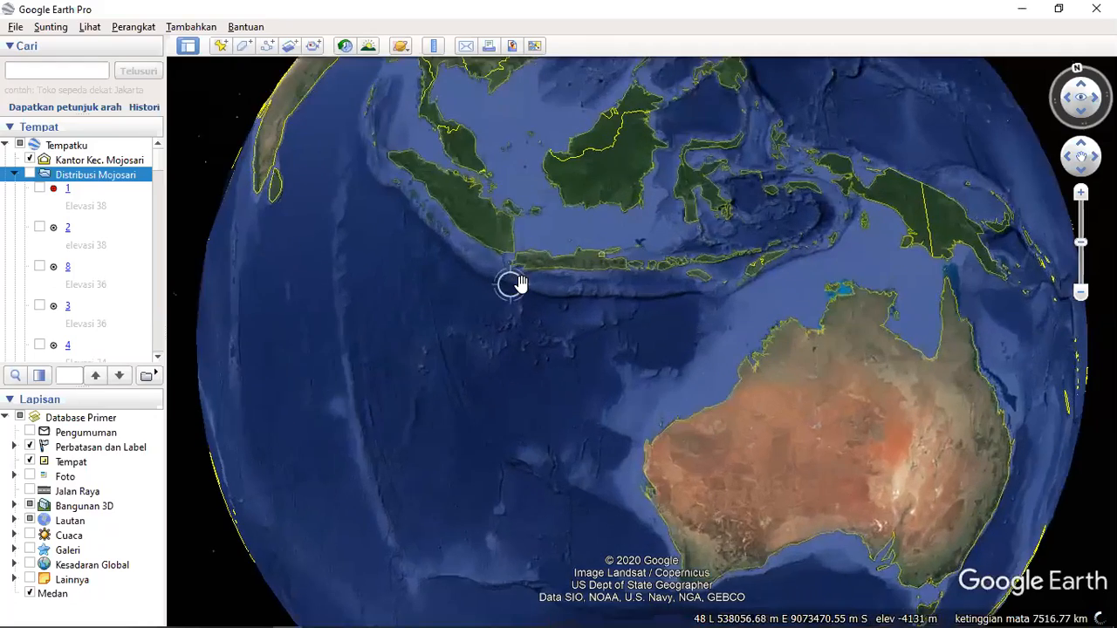
scroll(530, 287, "up", 2)
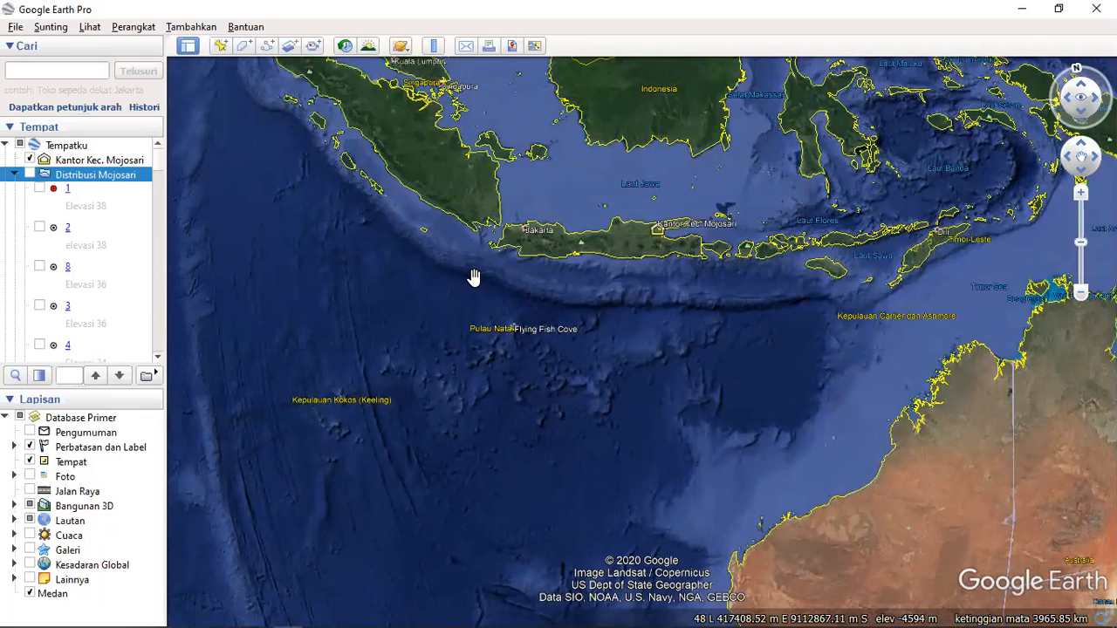
double_click(102, 162)
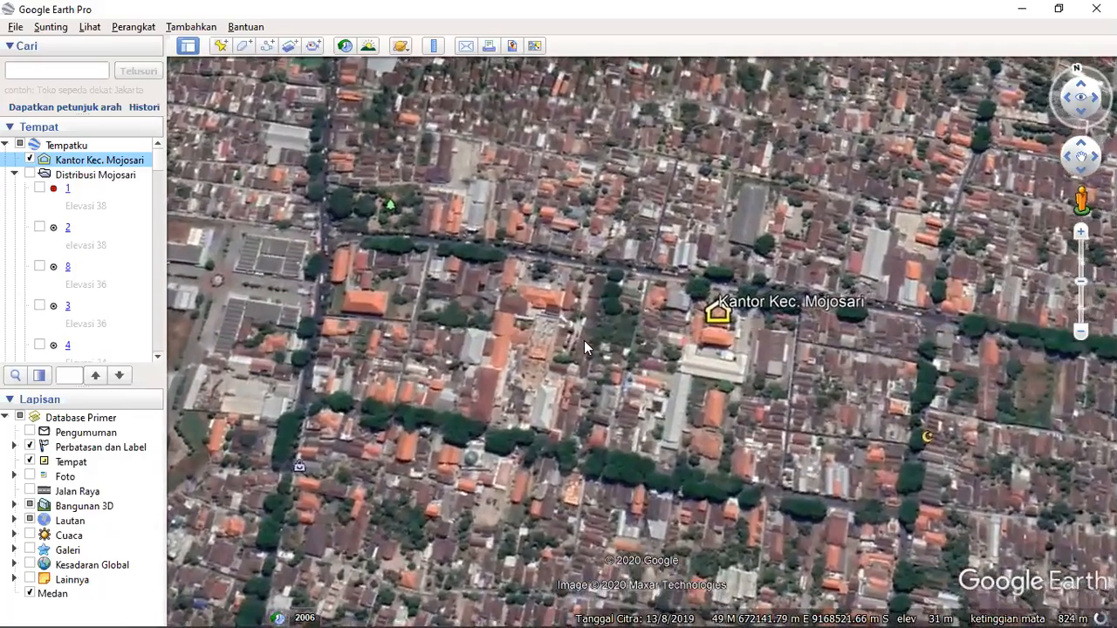
left_click_drag(584, 347, 618, 175)
scroll(618, 174, "down", 3)
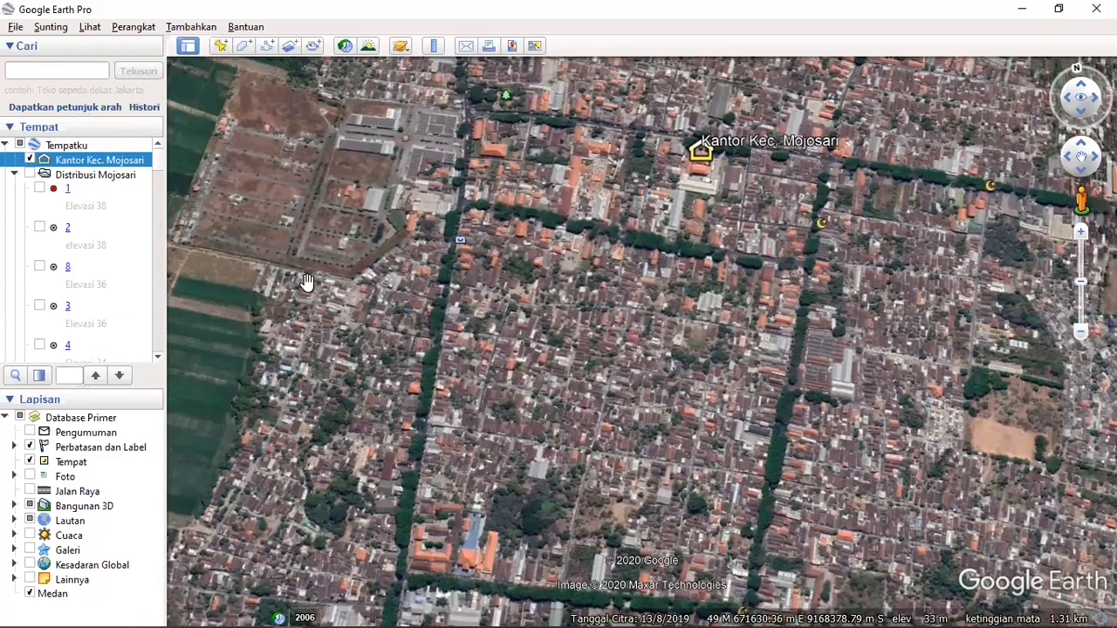
left_click(30, 175)
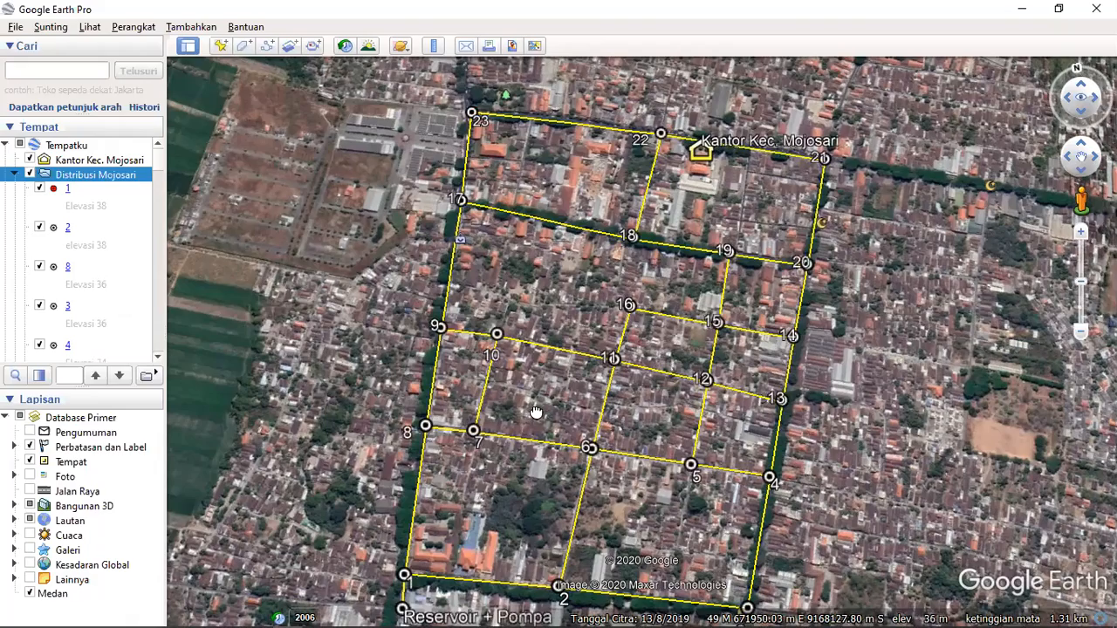
left_click_drag(534, 414, 532, 385)
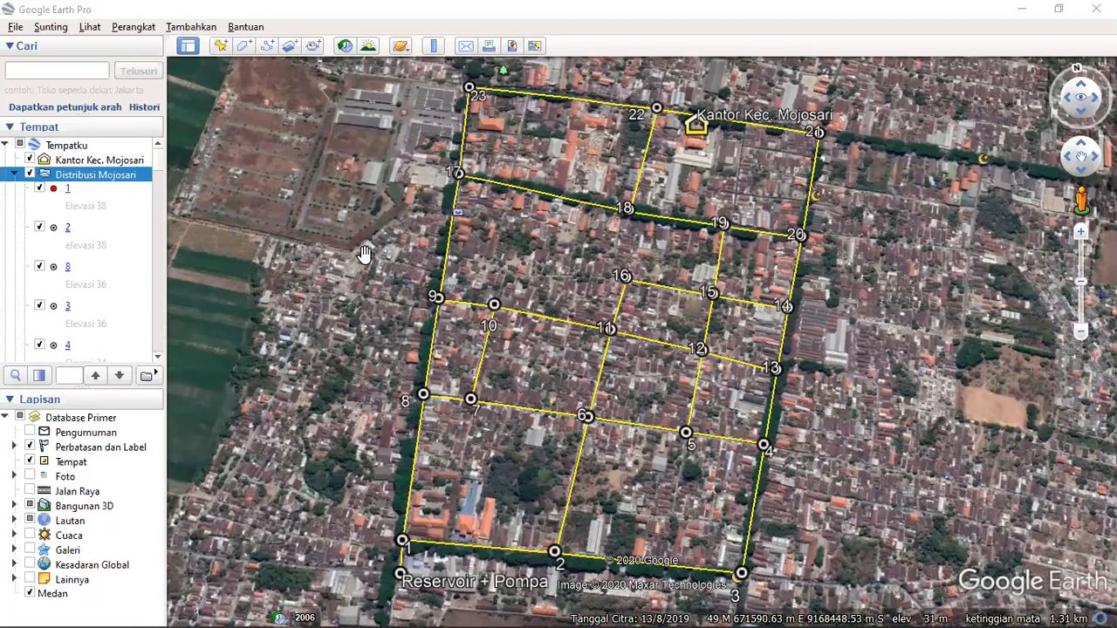
Step: Check in the 3D view options that coordinates are displayed as Universal Transverse Mercator, and accept the options
left_click(131, 27)
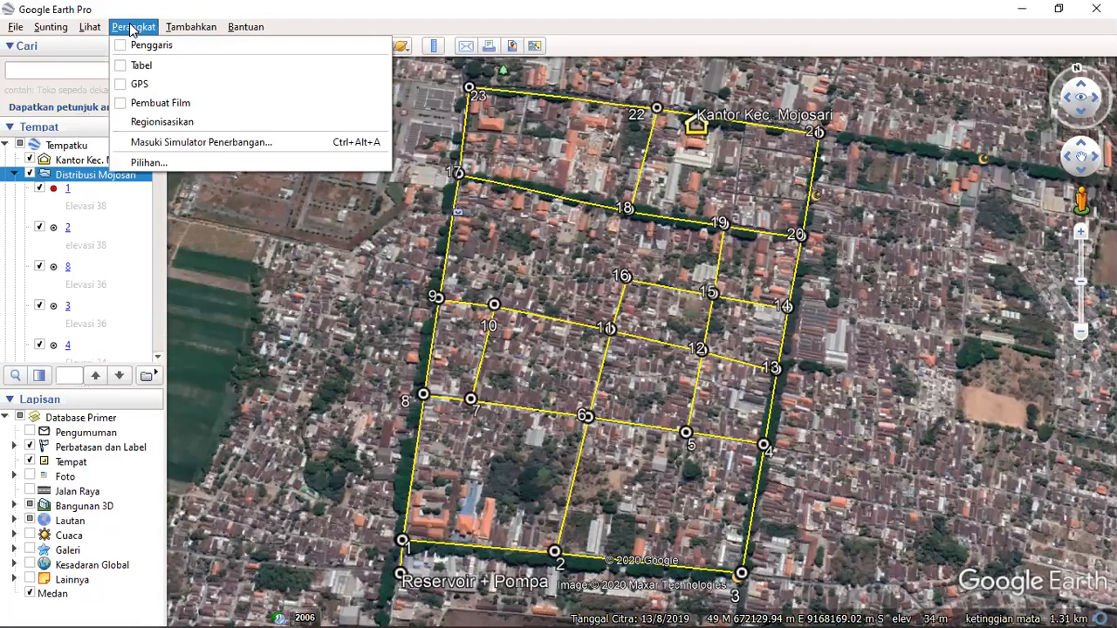
left_click(176, 162)
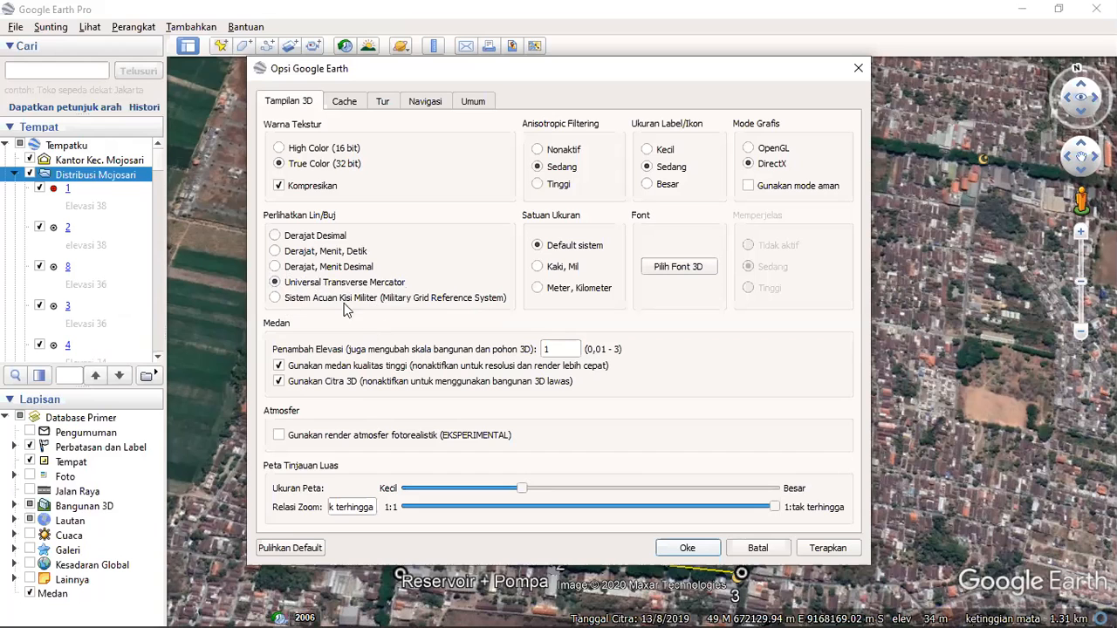
left_click(688, 548)
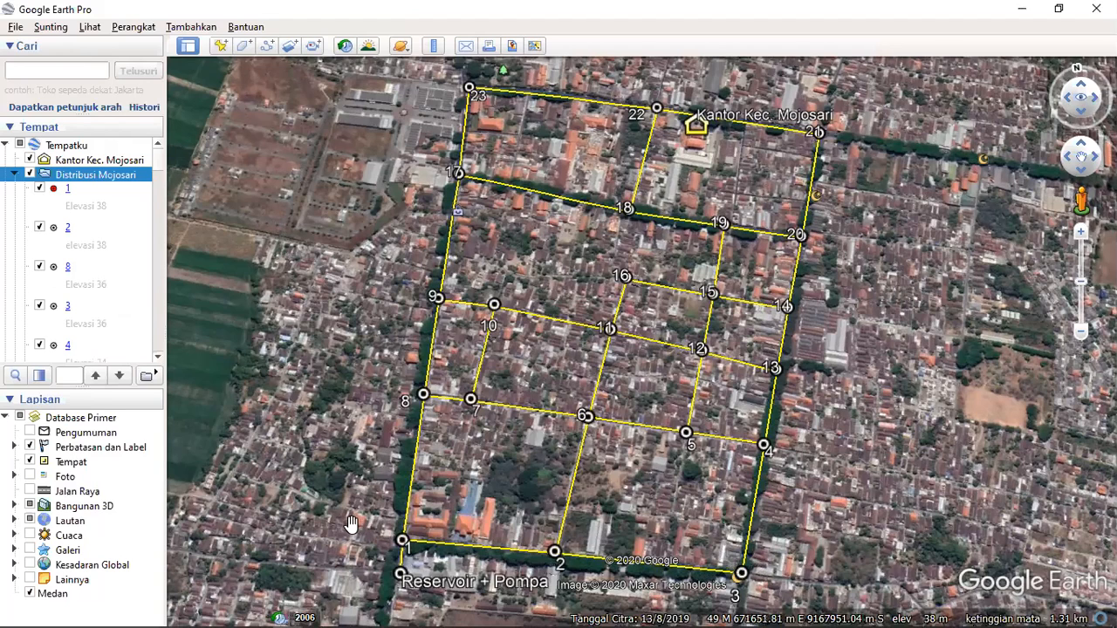
Step: Open the properties of placemark 1 and examine its easting, northing and elevation description
right_click(402, 540)
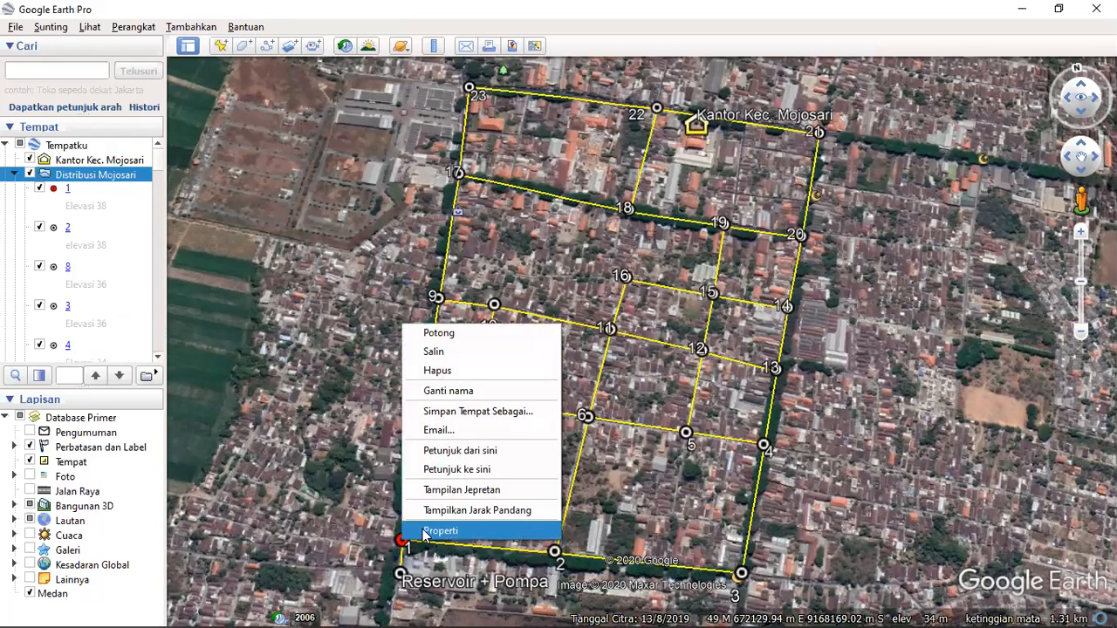
left_click(424, 531)
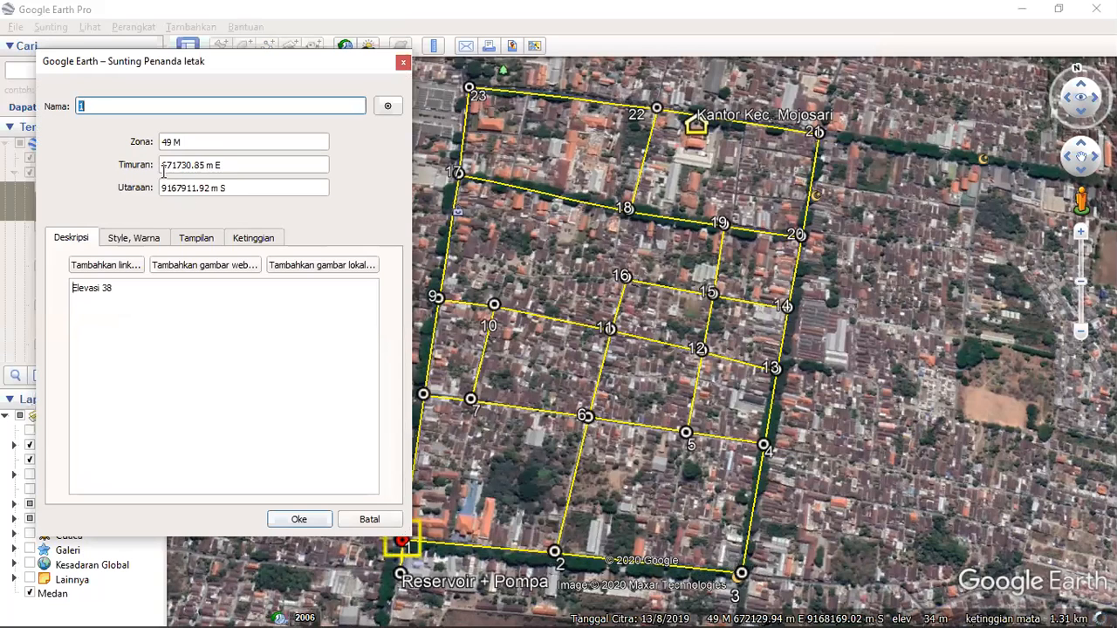
left_click(162, 167)
left_click_drag(191, 166, 205, 166)
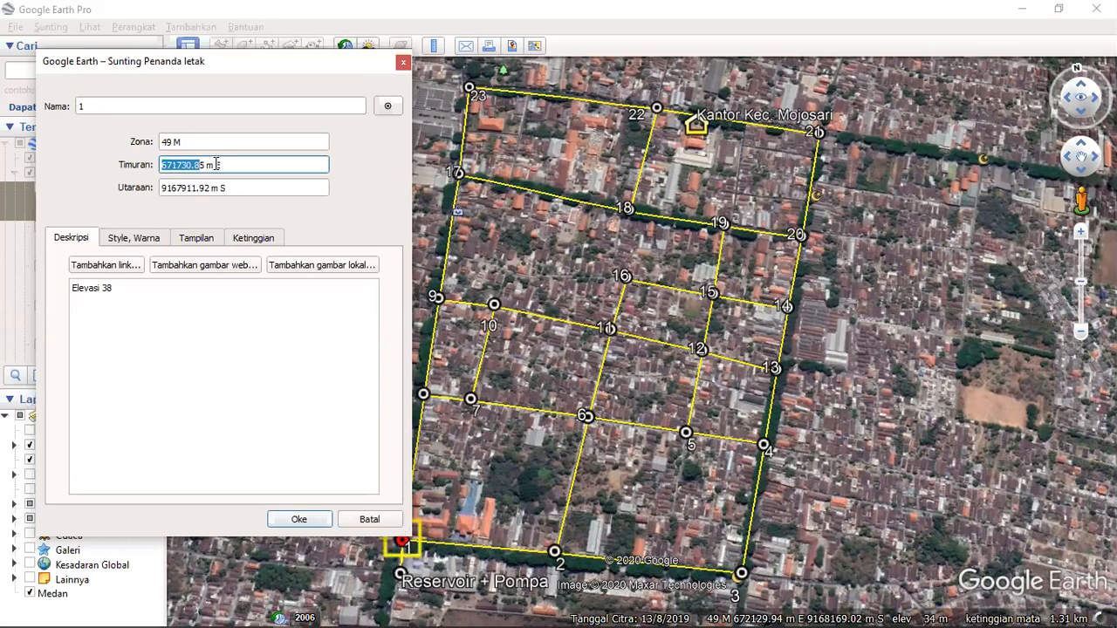
left_click(161, 186)
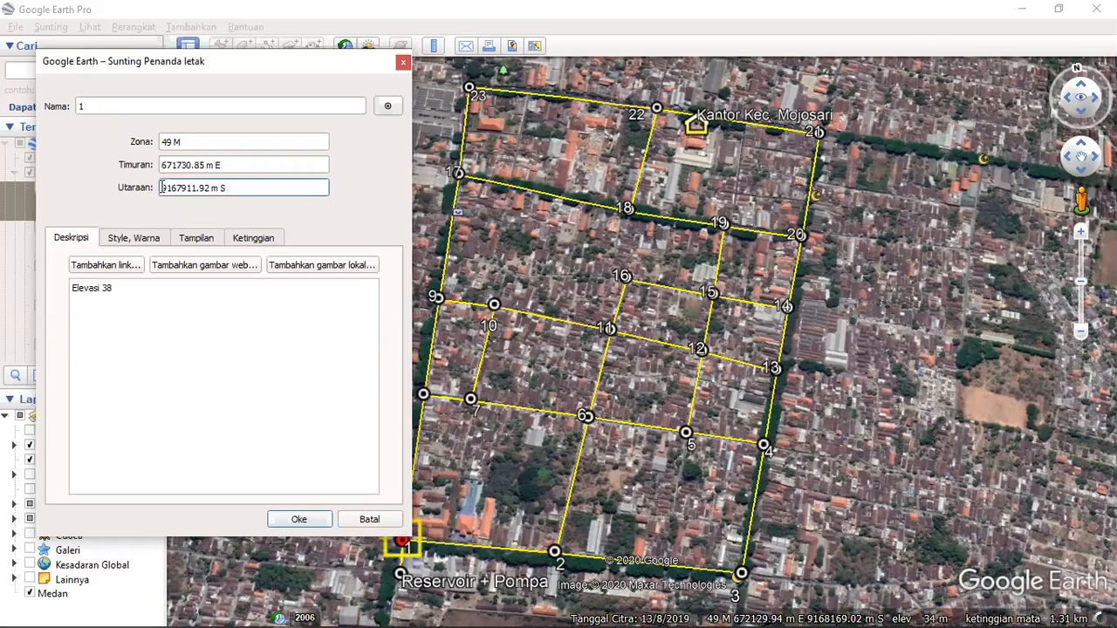
left_click_drag(171, 187, 198, 190)
left_click(225, 189)
type("S")
left_click_drag(101, 288, 114, 288)
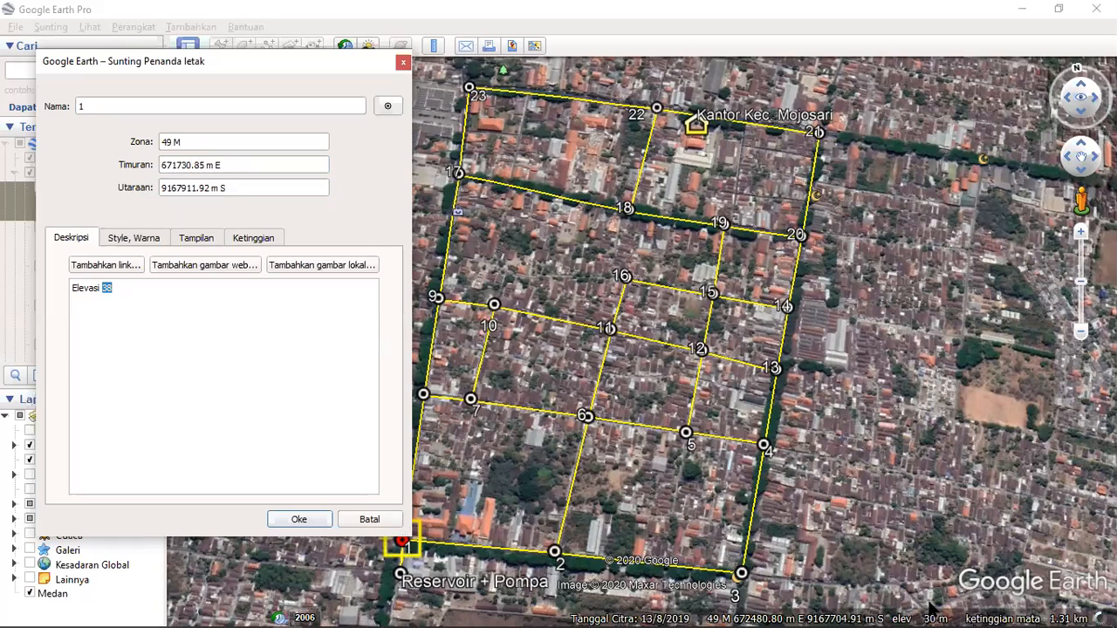
Step: Copy placemark 1's easting coordinate, select its northing coordinate, and close the properties without saving changes
left_click(162, 166)
left_click_drag(162, 166, 205, 169)
key("ctrl+c")
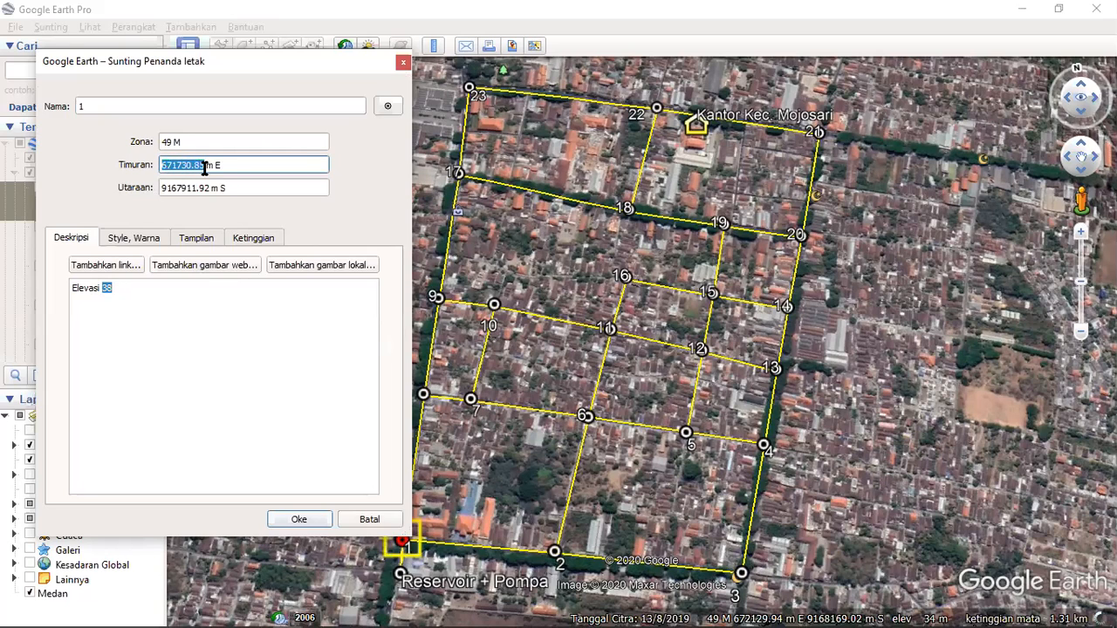
left_click(207, 188)
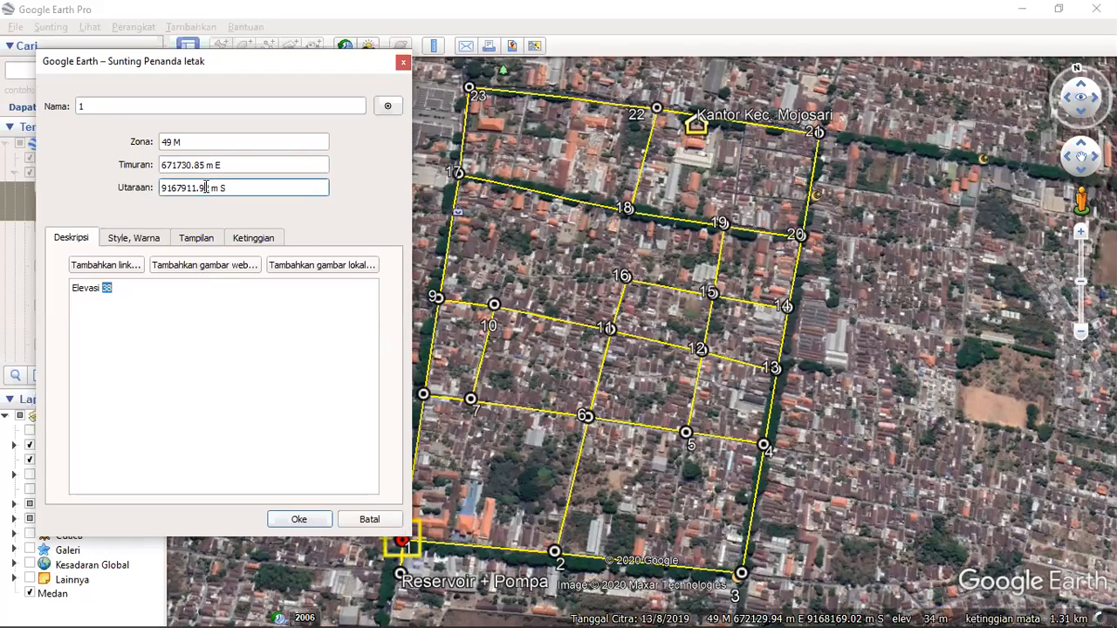
left_click_drag(205, 188, 159, 188)
left_click(364, 519)
left_click(367, 518)
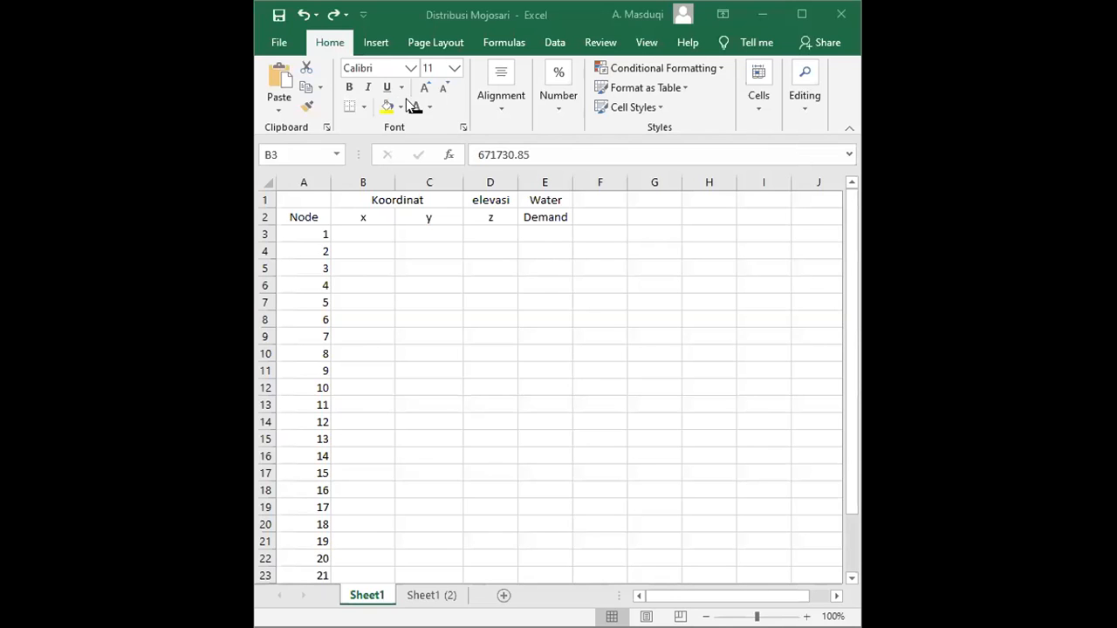
Step: Switch to the Distribusi Mojosari workbook in Excel and fill node 1 with x 671730.85, y 9167911.92 and elevation 38 in B3:D3
left_click(366, 234)
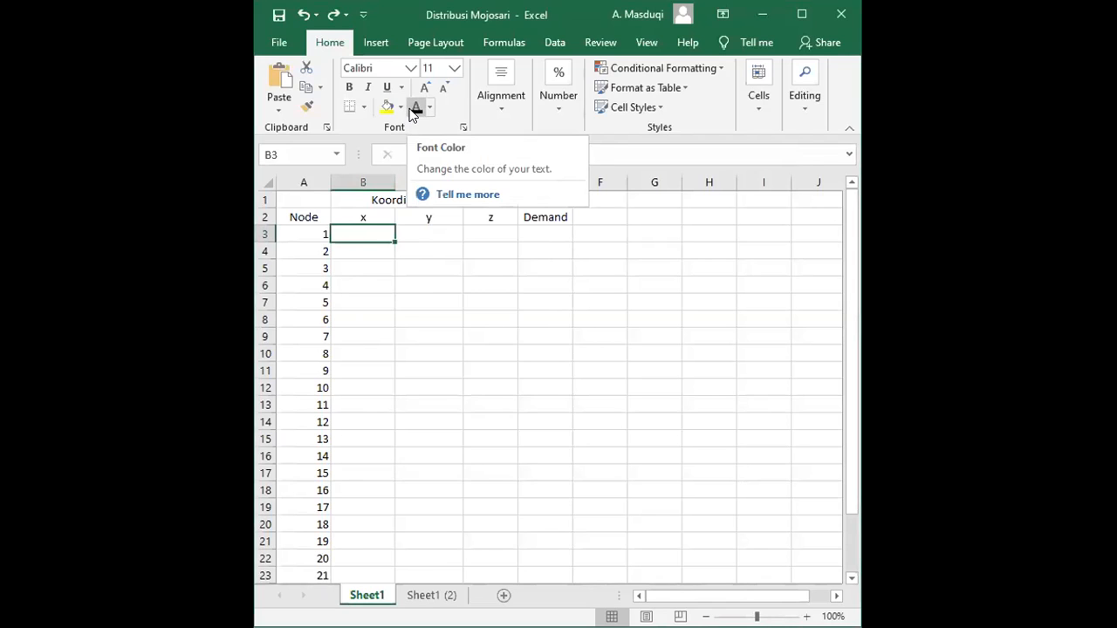
key("ctrl+v")
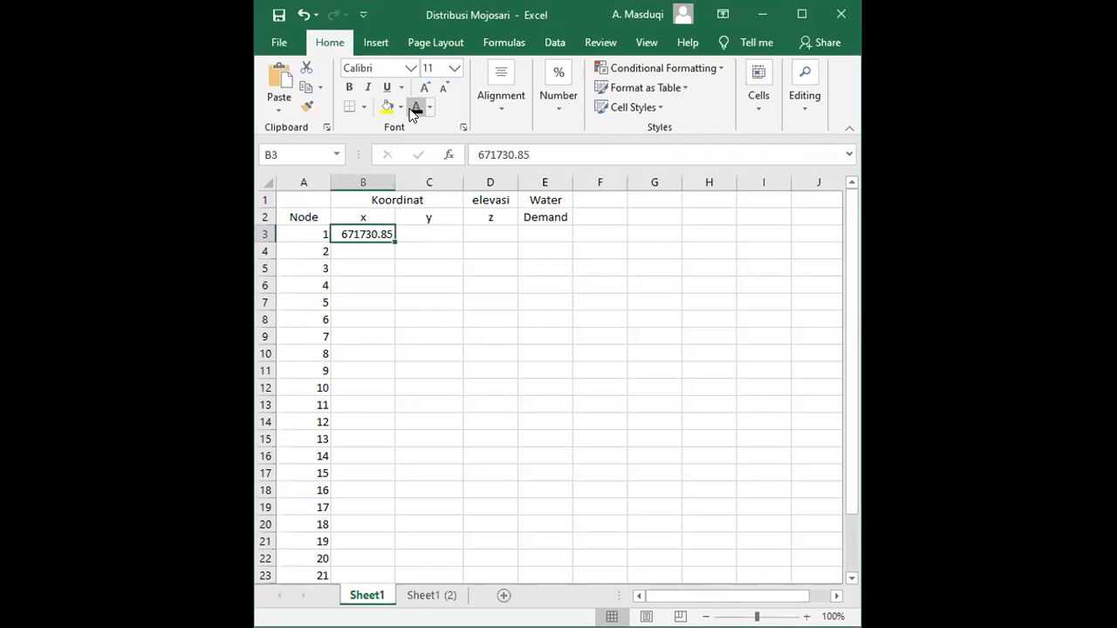
left_click(424, 230)
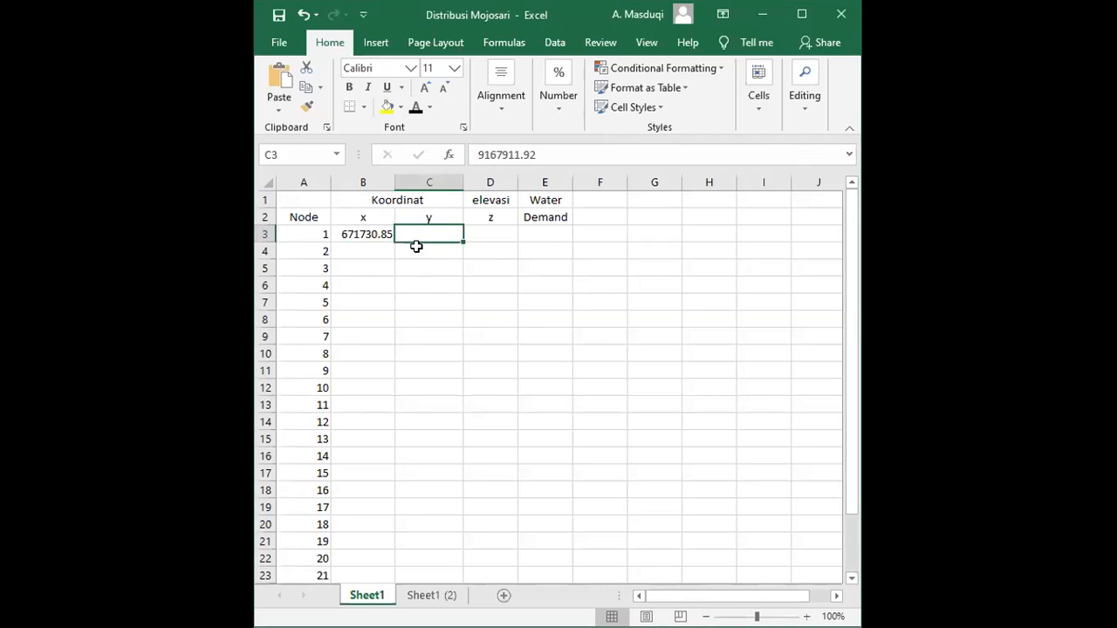
left_click(416, 109)
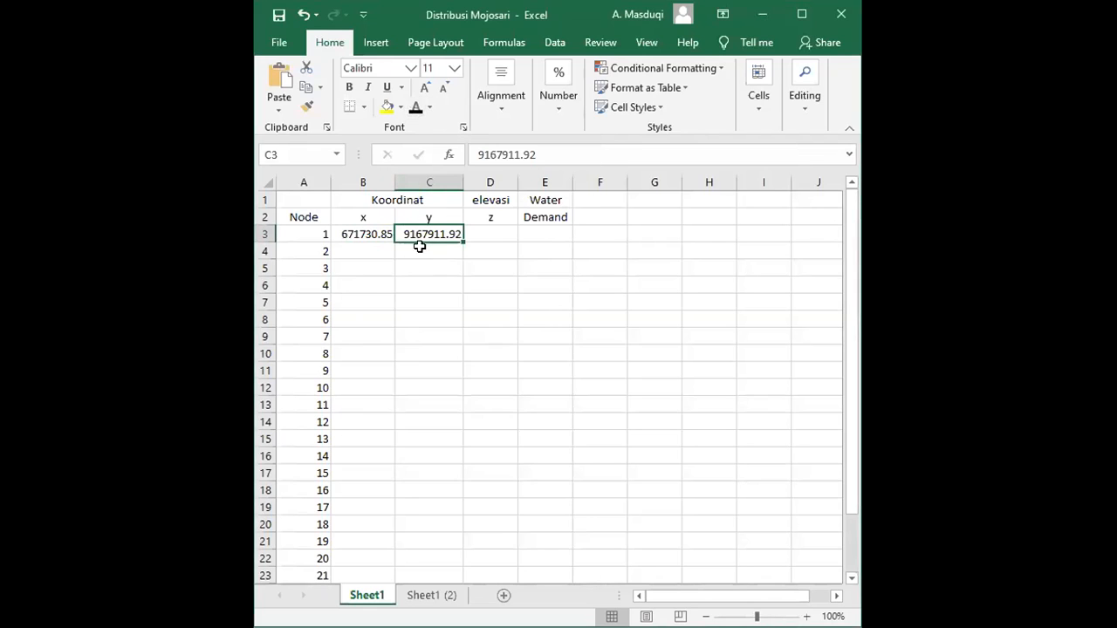
left_click(488, 234)
left_click(415, 115)
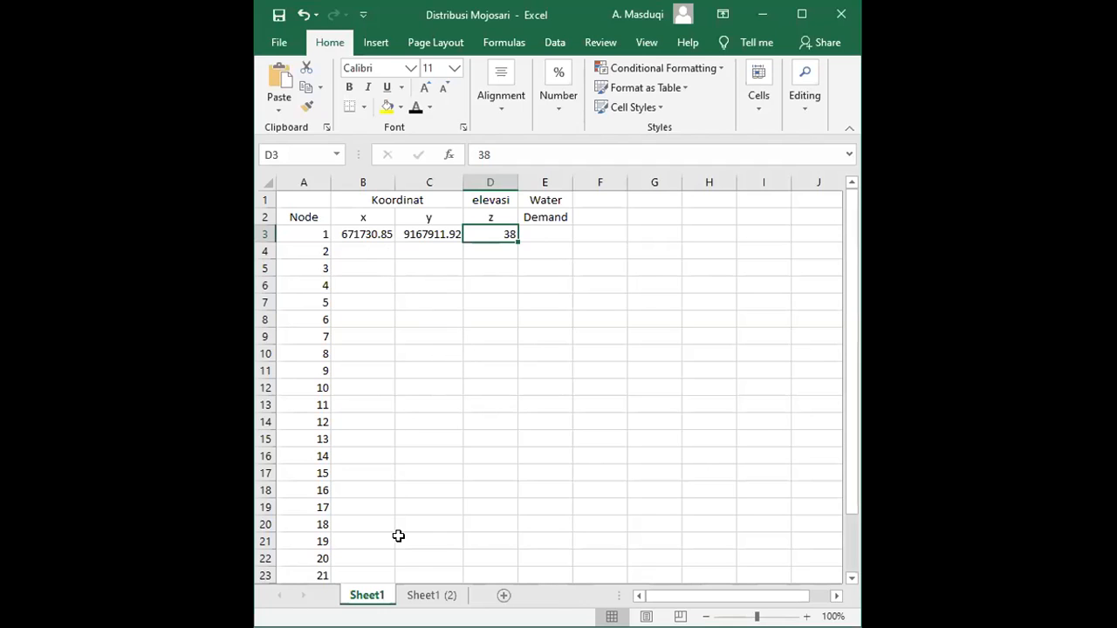
Step: Switch to Sheet1 (2) and look through the completed table of node coordinates, elevations and water demands
left_click(435, 597)
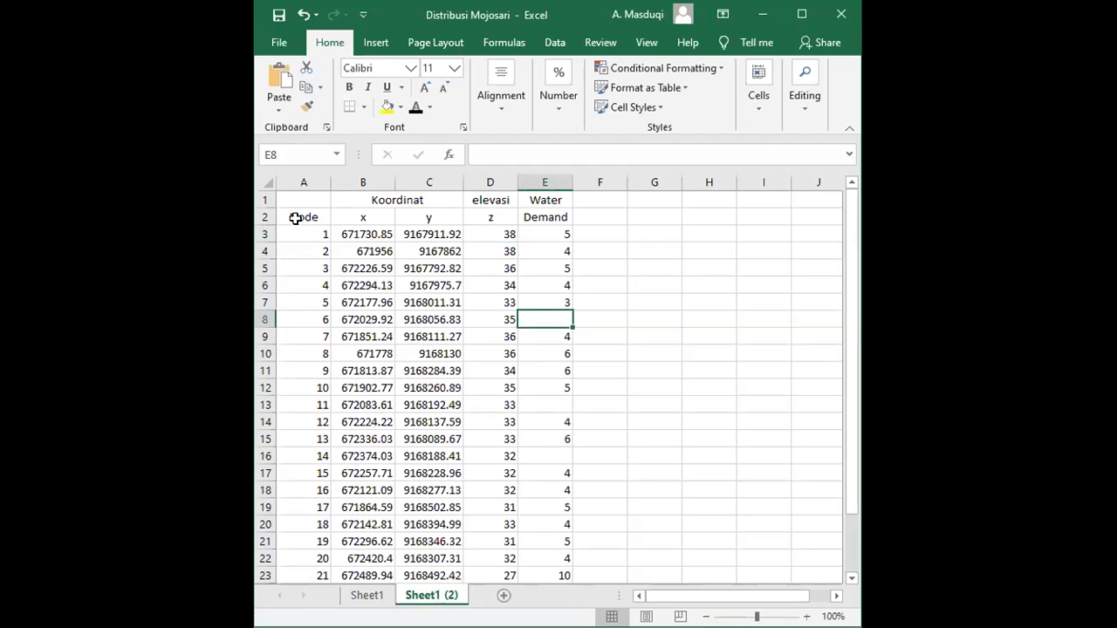
scroll(306, 440, "down", 1)
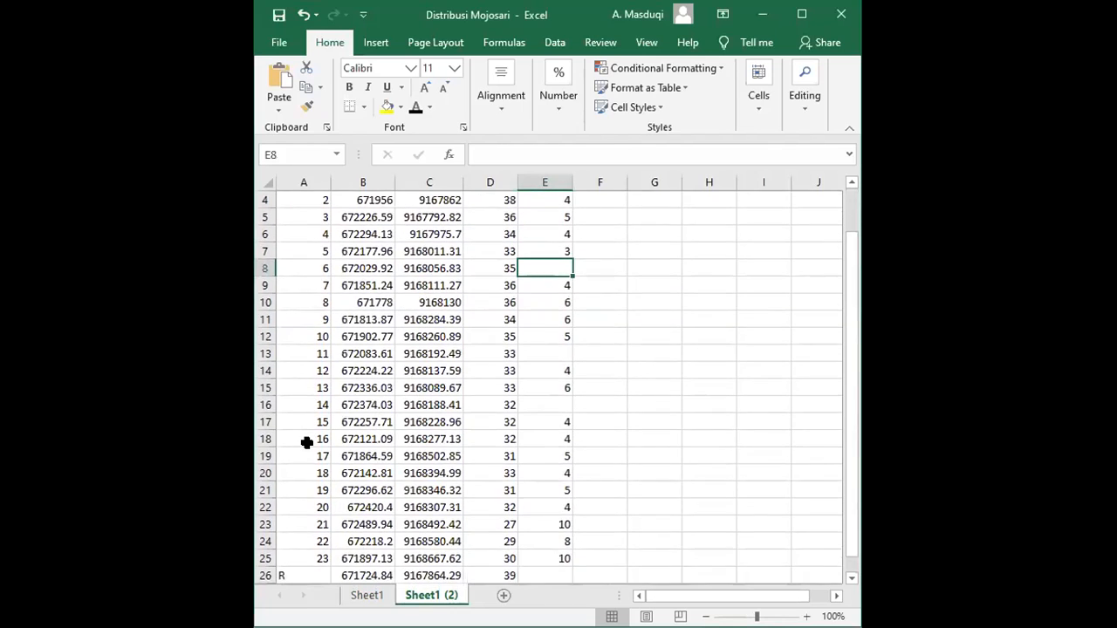
scroll(306, 443, "down", 1)
scroll(305, 498, "up", 2)
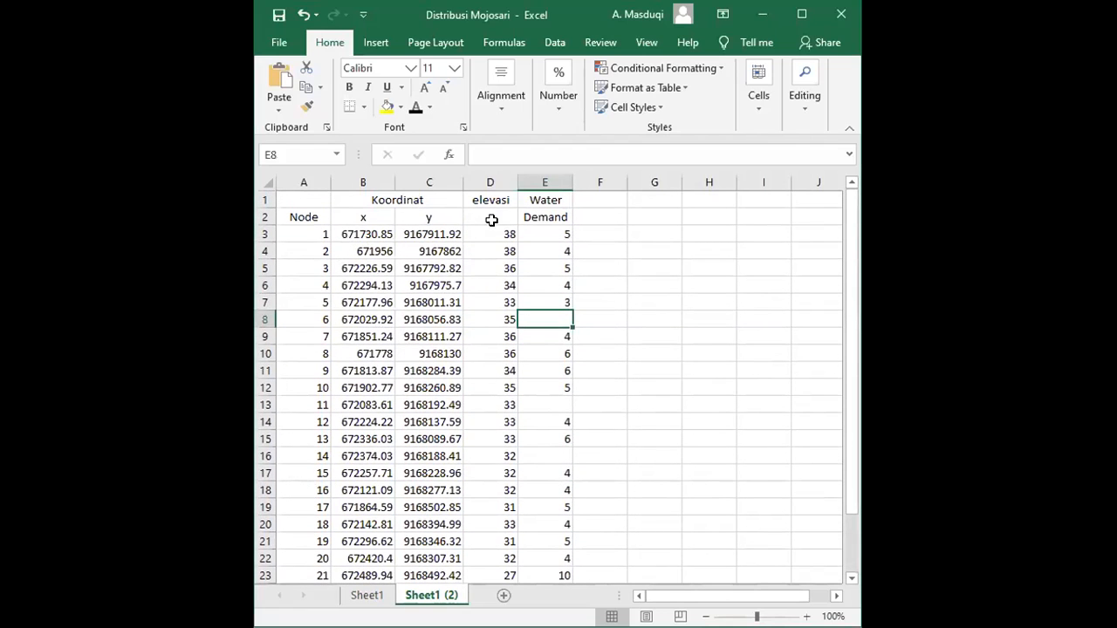
Step: Examine the Water Demand column in E3:E23, especially the cells of nodes 1, 2, 6, 11 and 14
left_click_drag(544, 230, 566, 577)
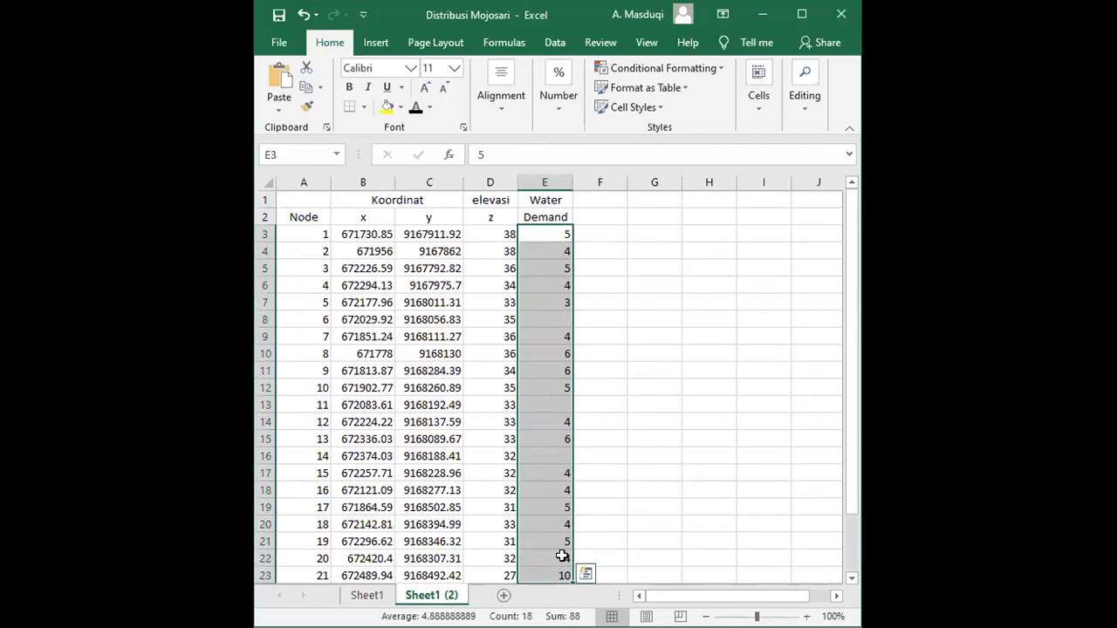
left_click(543, 232)
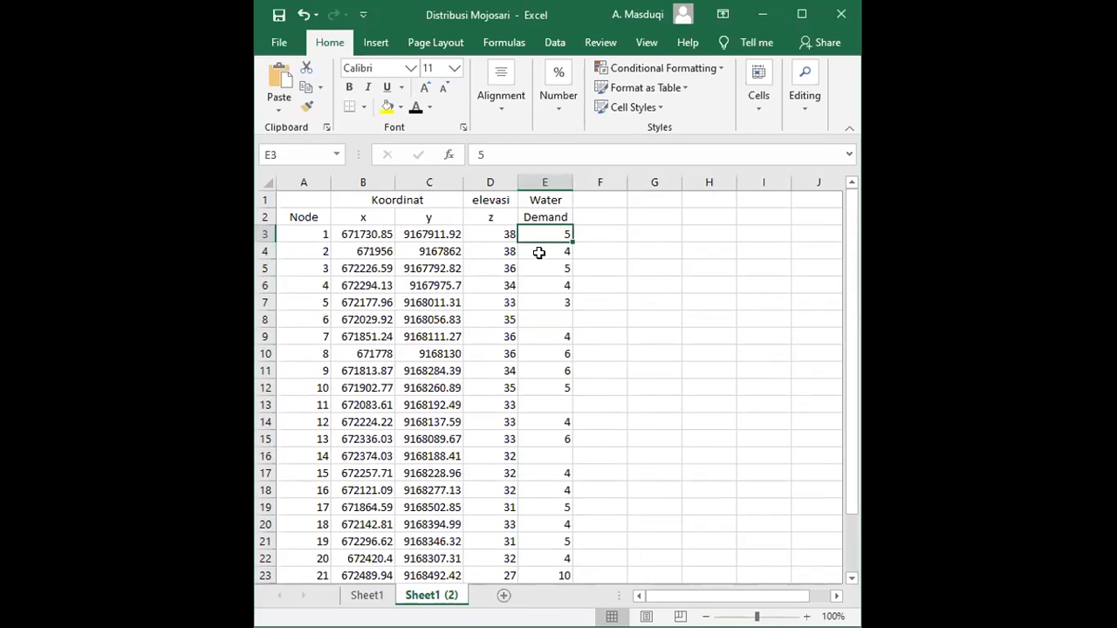
left_click(543, 251)
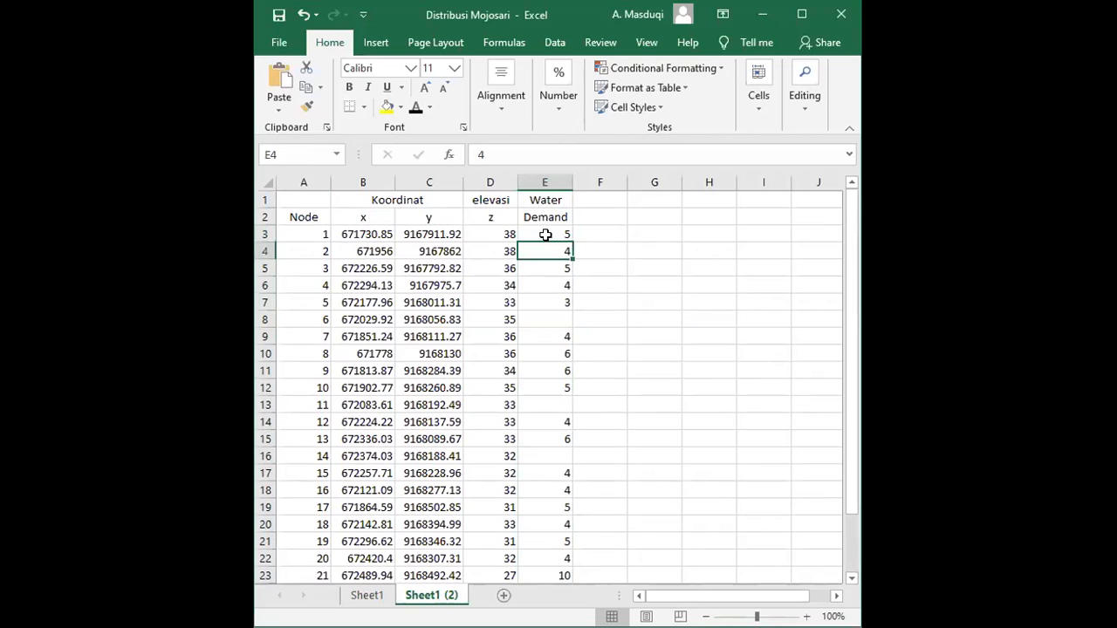
left_click(547, 231)
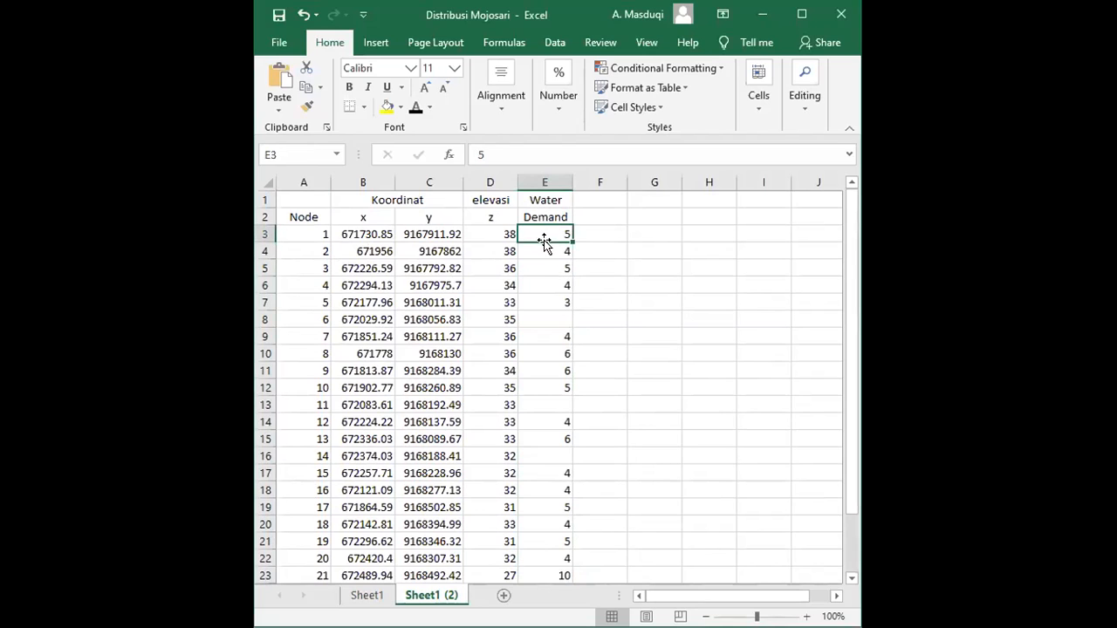
left_click(547, 321)
left_click(552, 403)
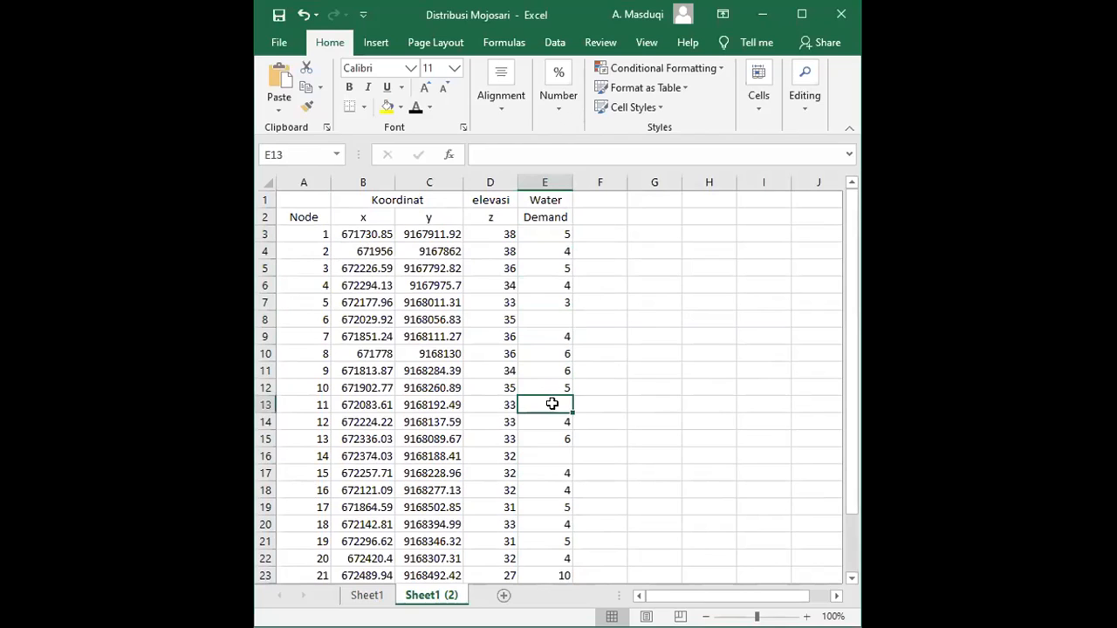
left_click(553, 454)
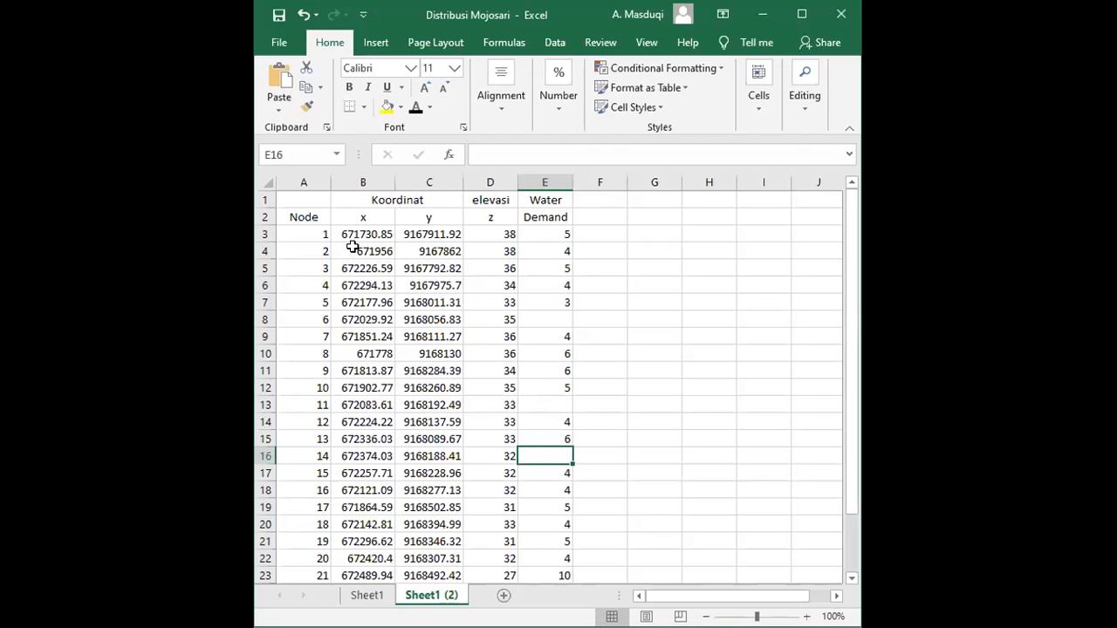
Step: Copy the node numbers, coordinates and elevations from Sheet1 (2) into the Distribusi Mojosari konversi epanet workbook, starting at A2, and check the pasted rows
left_click_drag(294, 230, 502, 287)
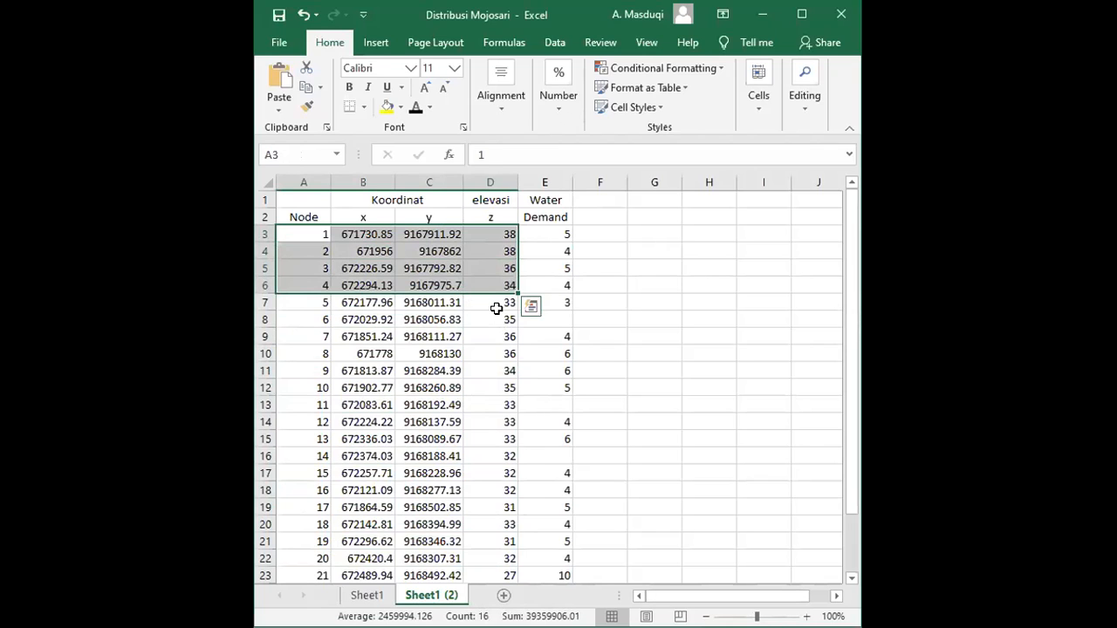
left_click(496, 312)
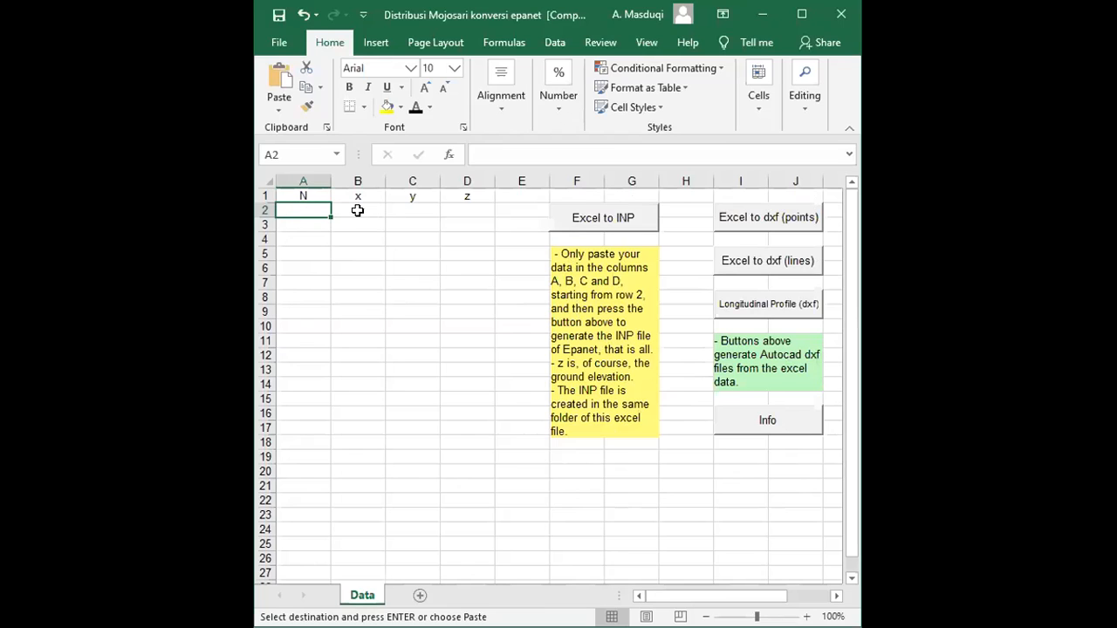
left_click_drag(358, 211, 403, 211)
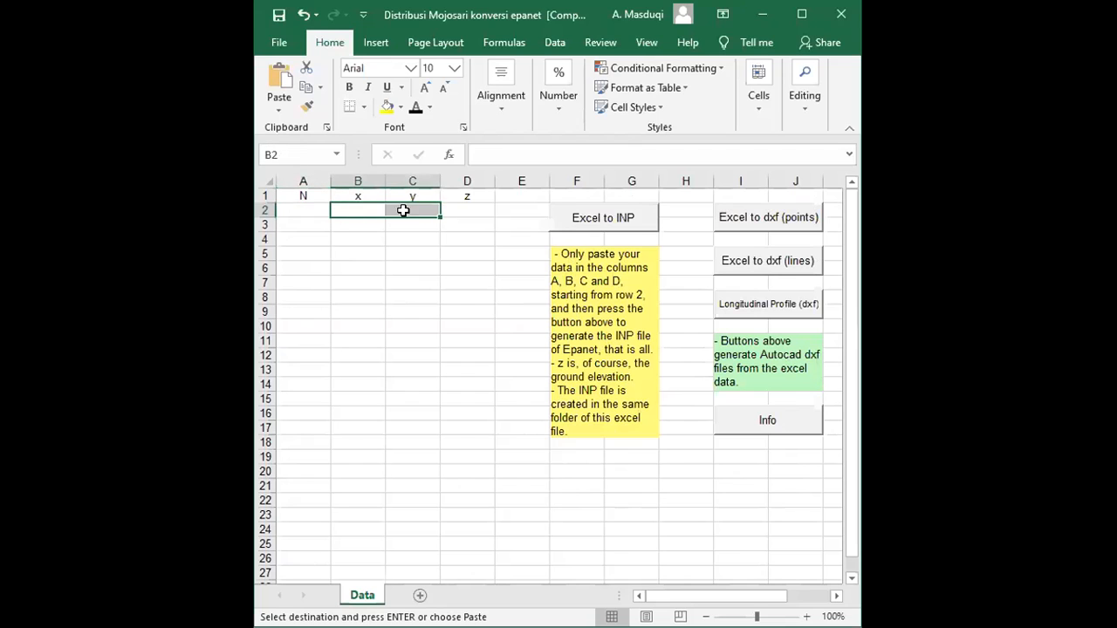
left_click(463, 211)
left_click(301, 210)
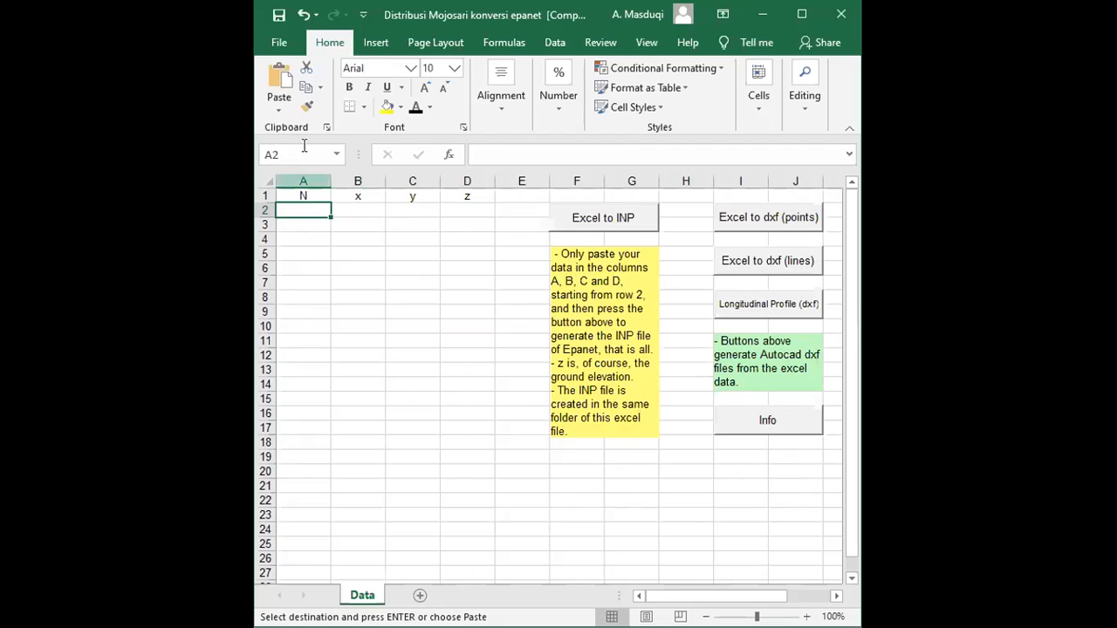
left_click(278, 78)
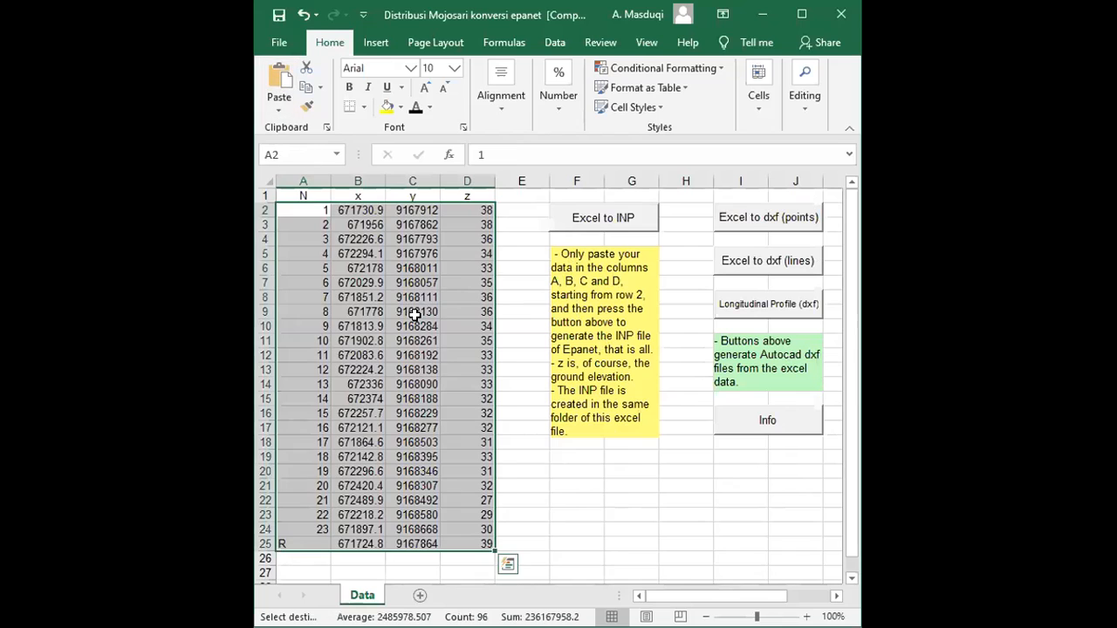
left_click(414, 314)
scroll(415, 318, "down", 3)
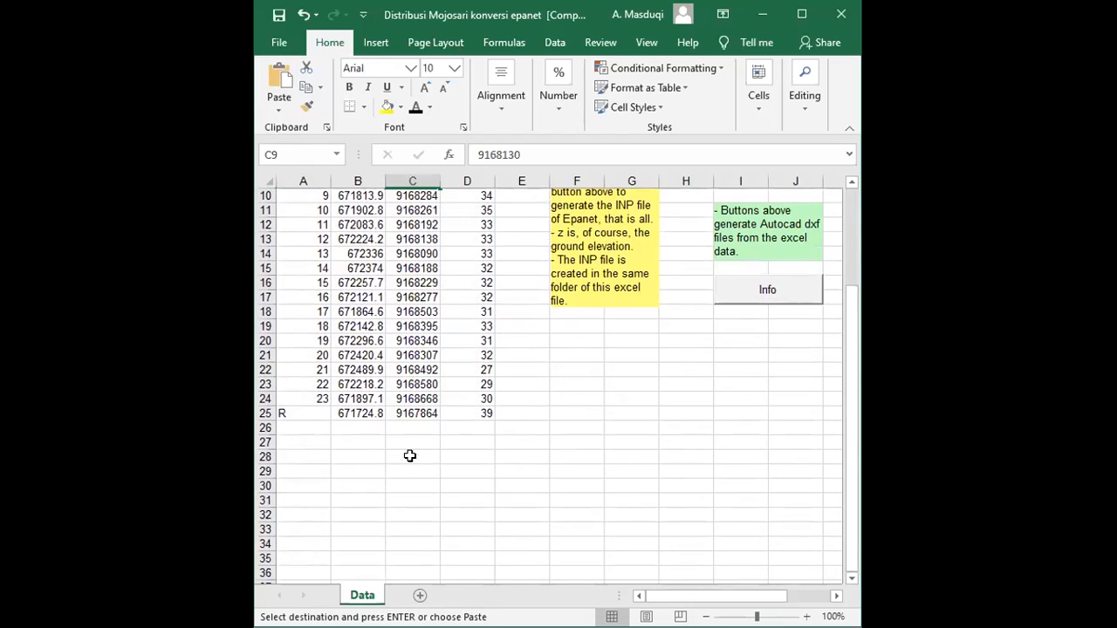
scroll(394, 370, "up", 3)
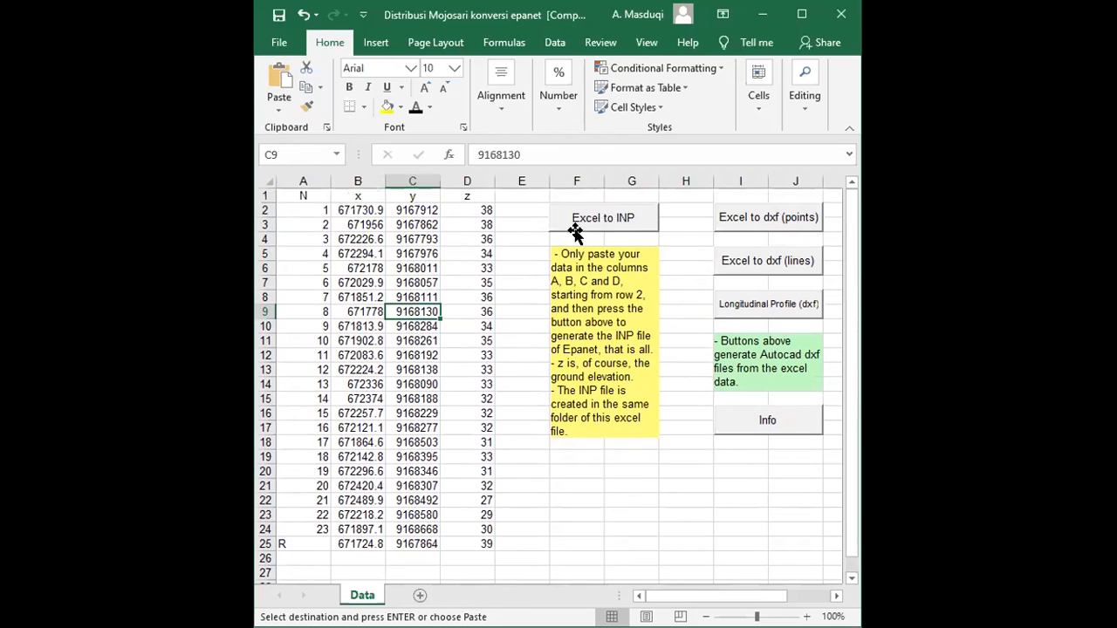
Step: Try to generate the EPANET INP file from the pasted node data with the Excel to INP converter, and end the pending copy
left_click(519, 259)
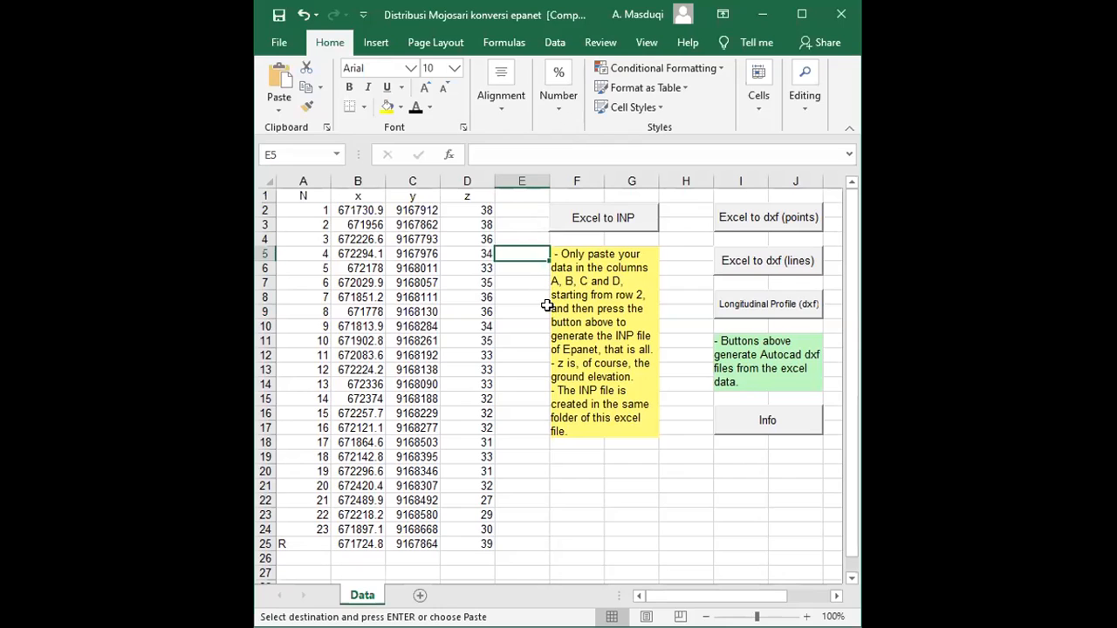
left_click(603, 217)
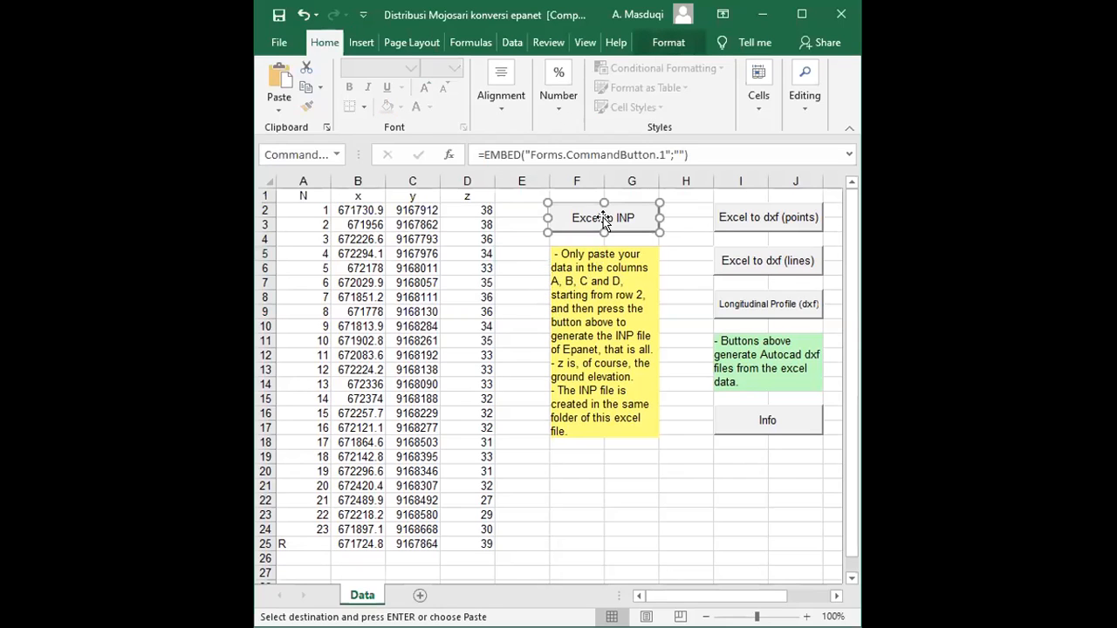
left_click(510, 254)
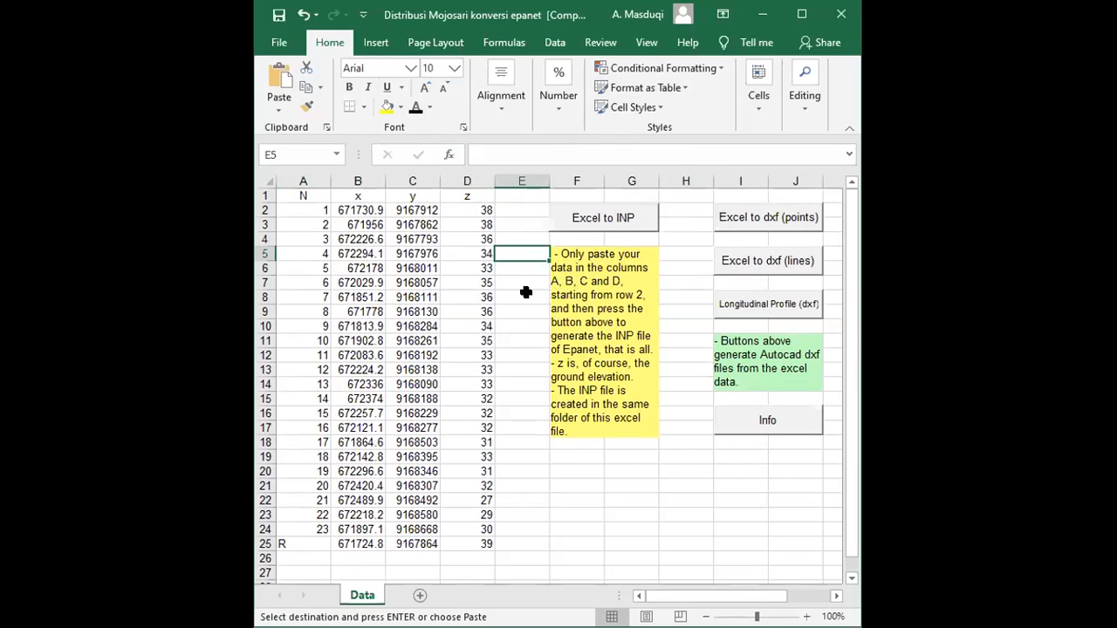
left_click(347, 226)
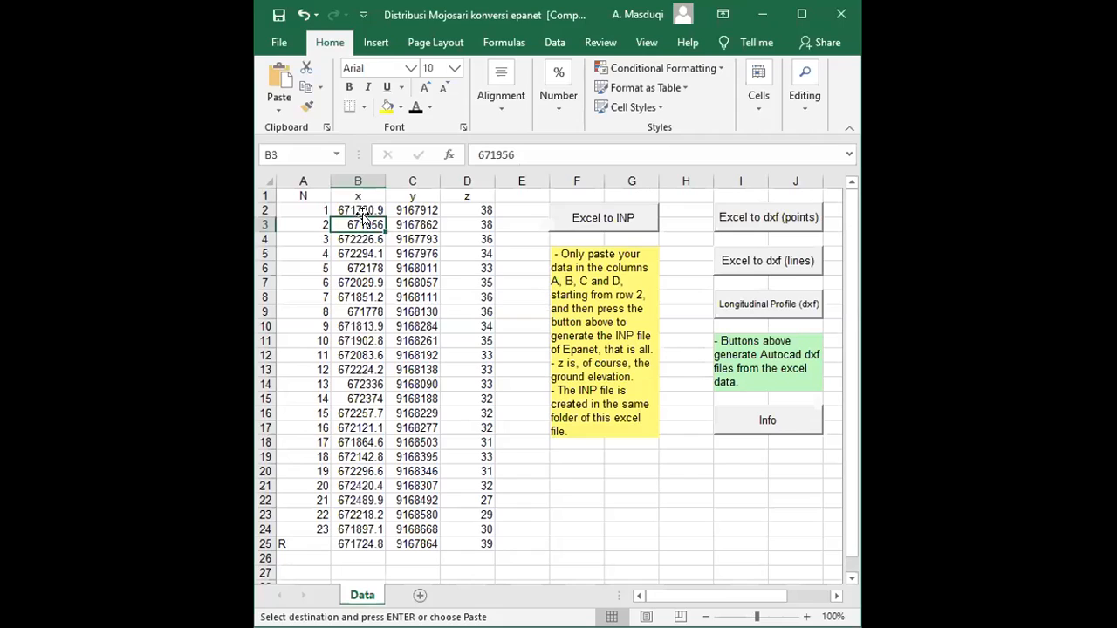
key("Escape")
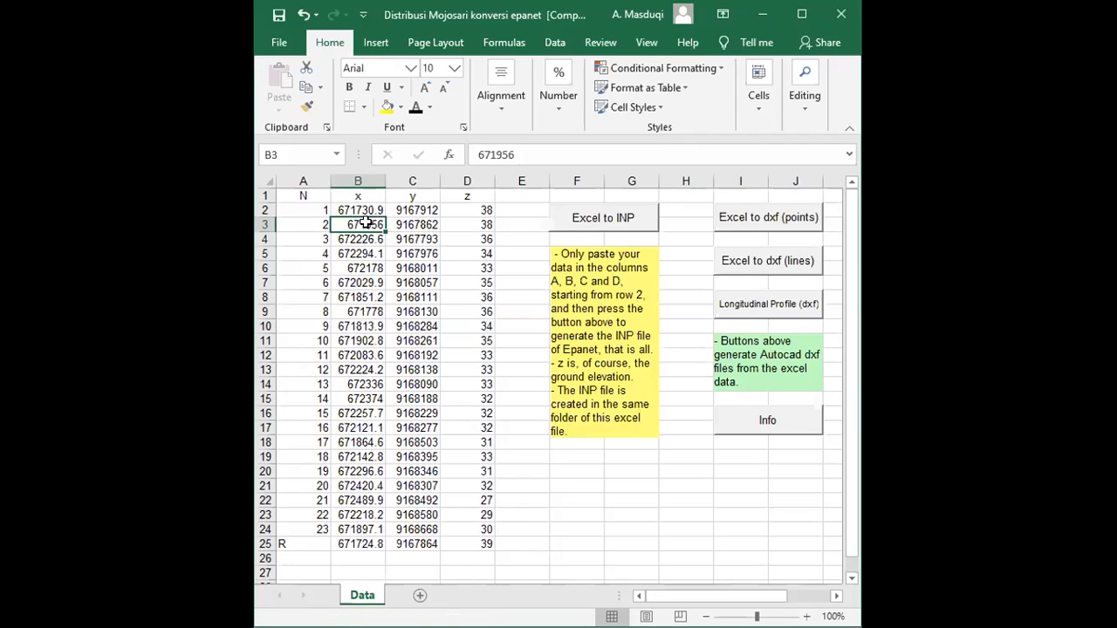
left_click(365, 256)
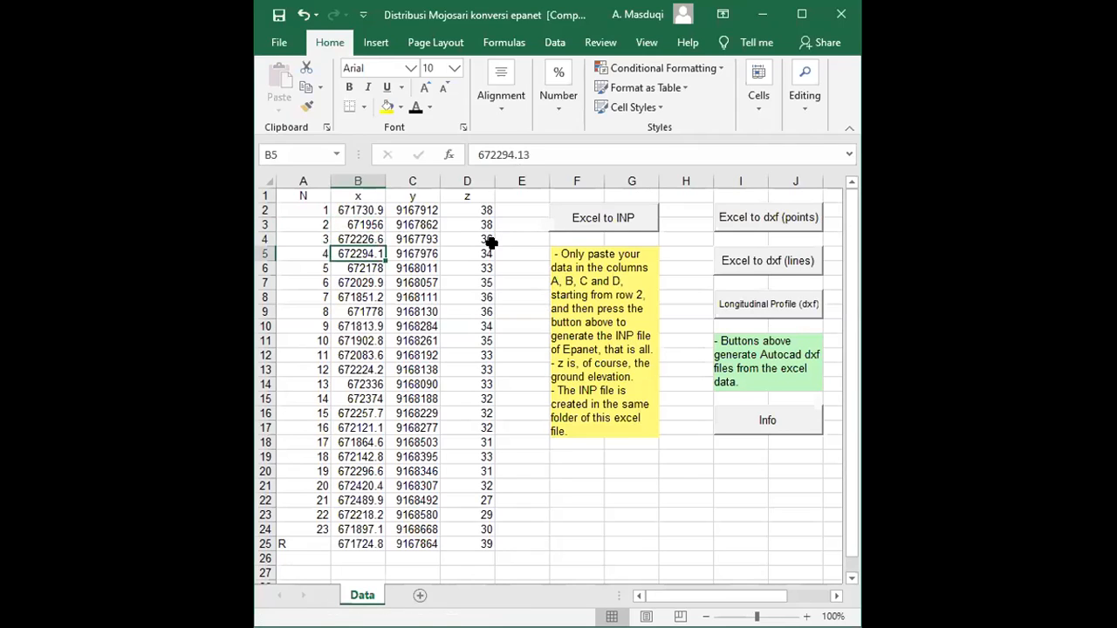
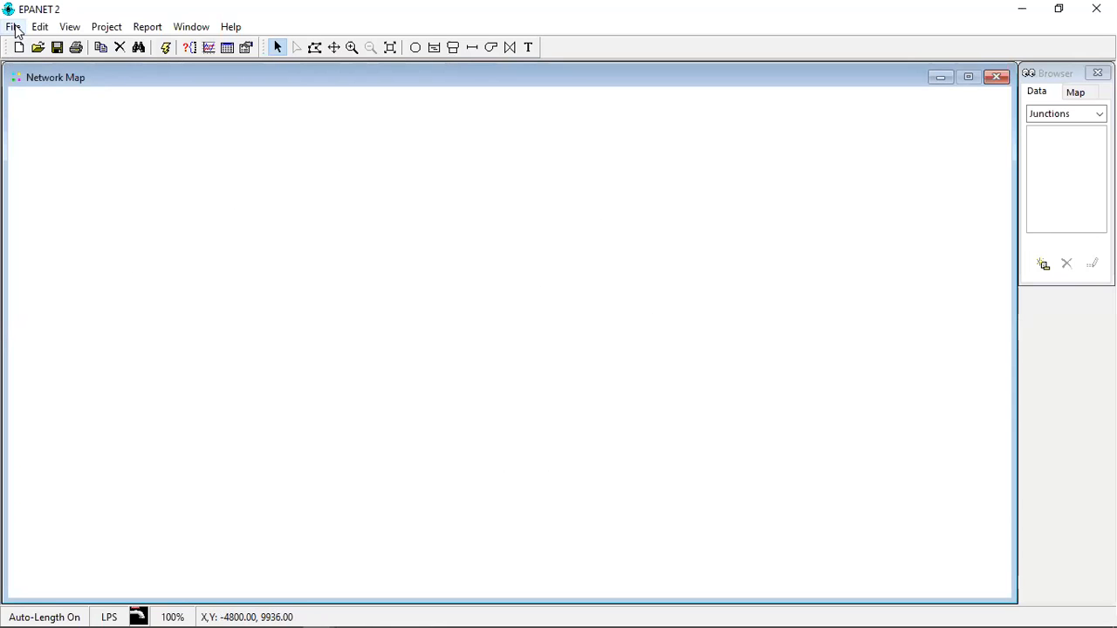
Step: Switch to EPANET 2 and import the network file xls2inp.inp from the P Distribusi AM folder
left_click(14, 27)
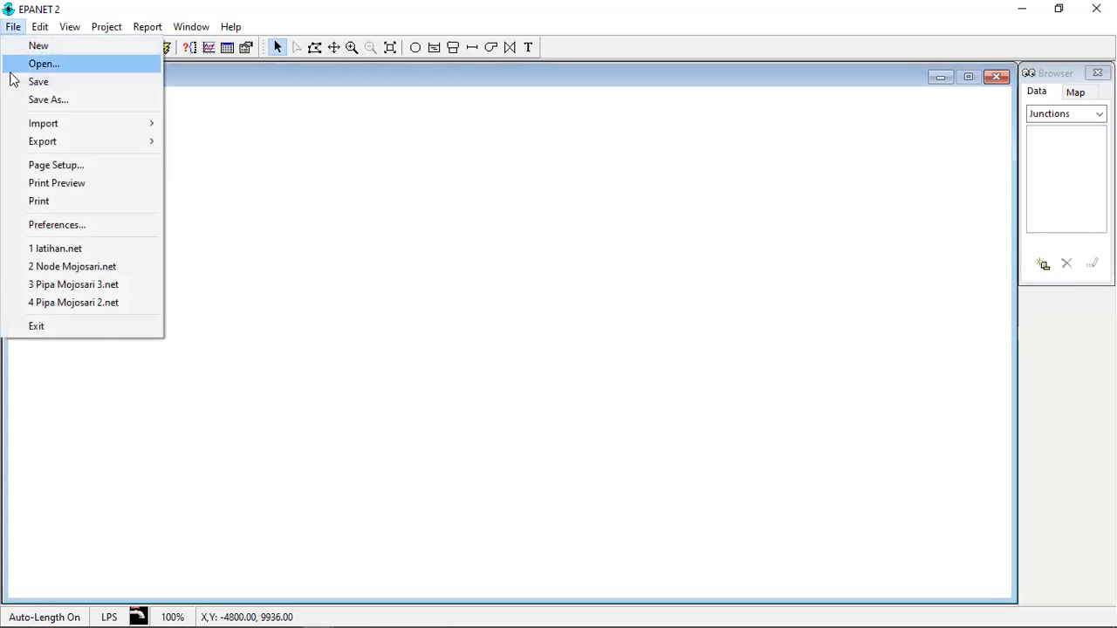
mouse_move(32, 127)
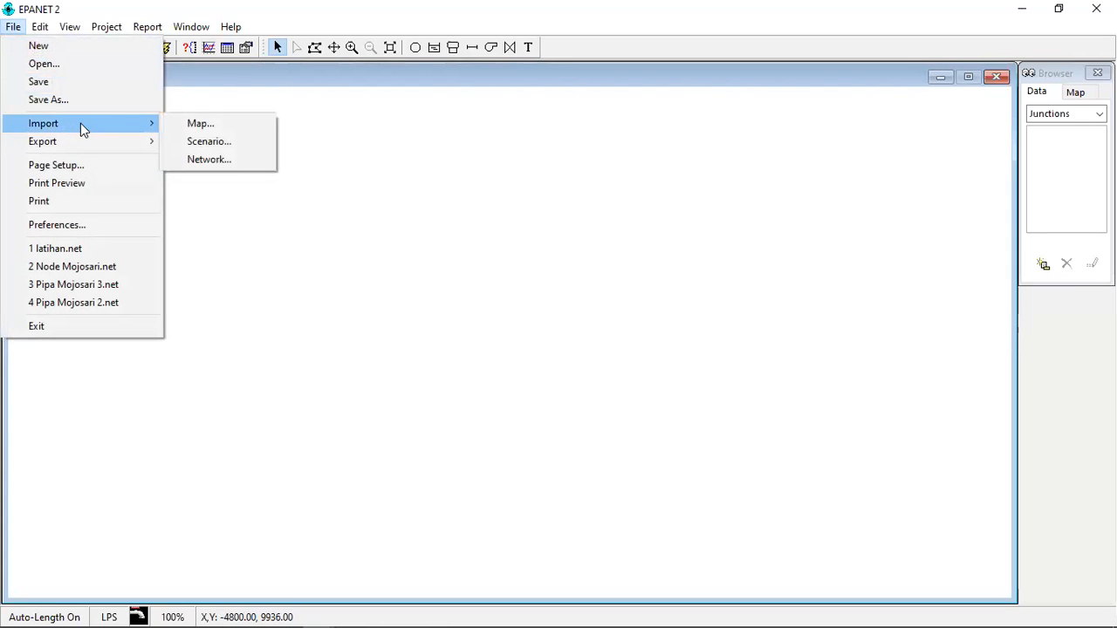
left_click(209, 160)
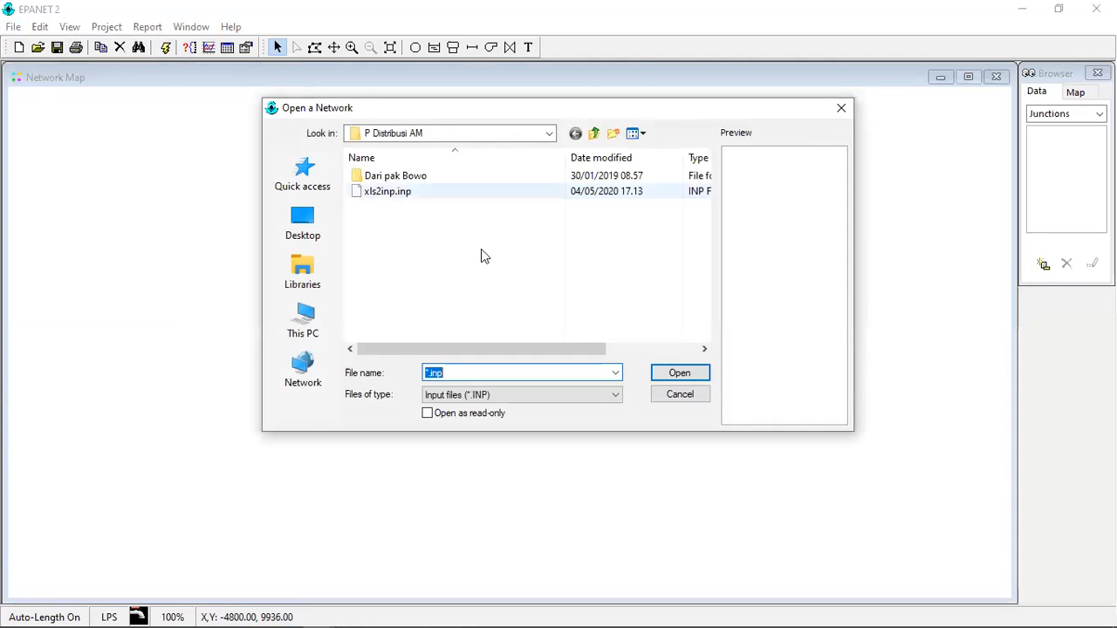
left_click(415, 192)
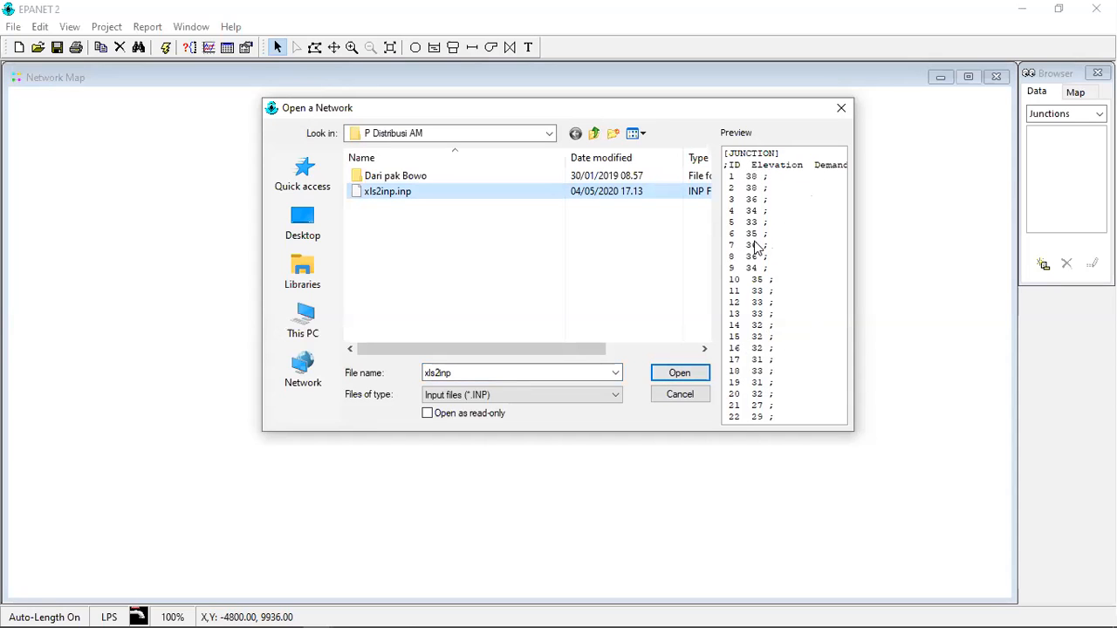
left_click(672, 373)
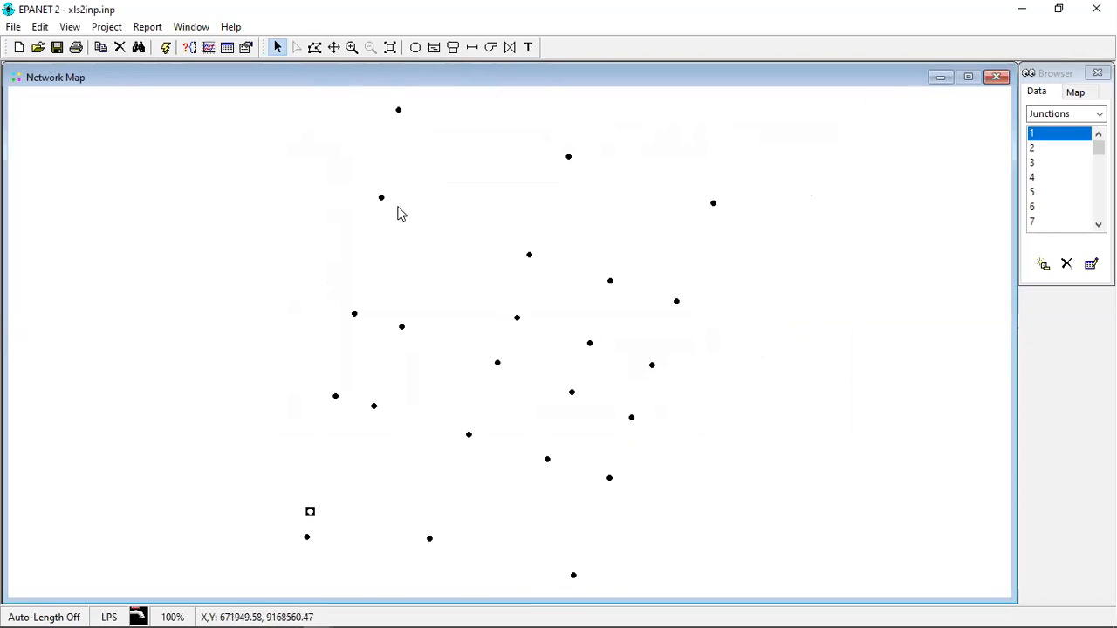
Step: Open the properties of junction 1, move them clear of the nodes, and set its base demand to 5
right_click(310, 515)
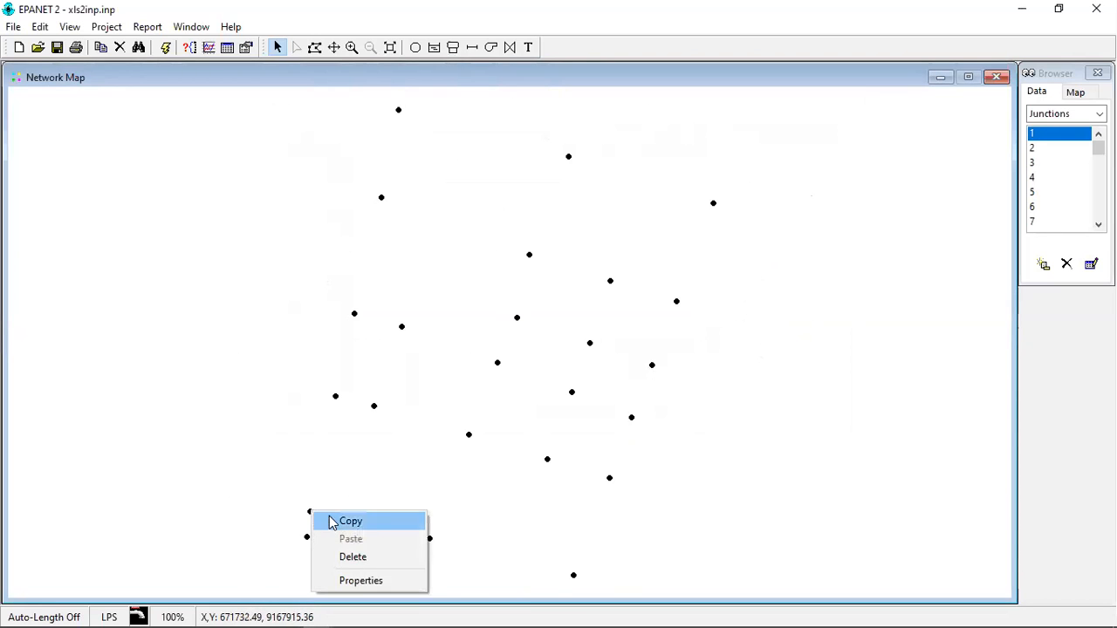
left_click(357, 584)
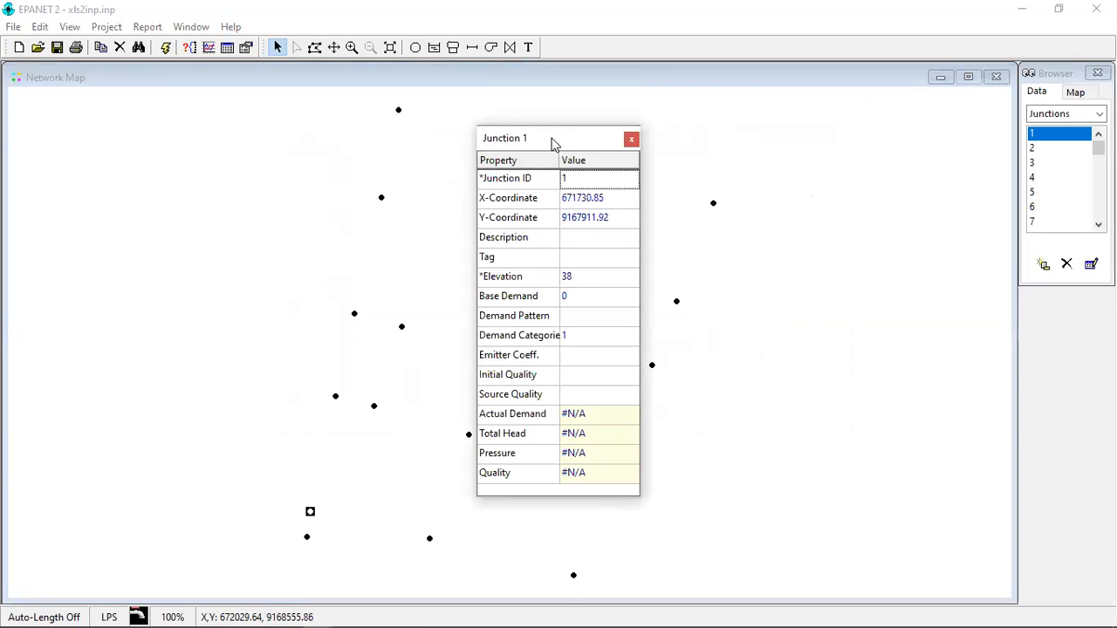
left_click_drag(552, 142, 154, 127)
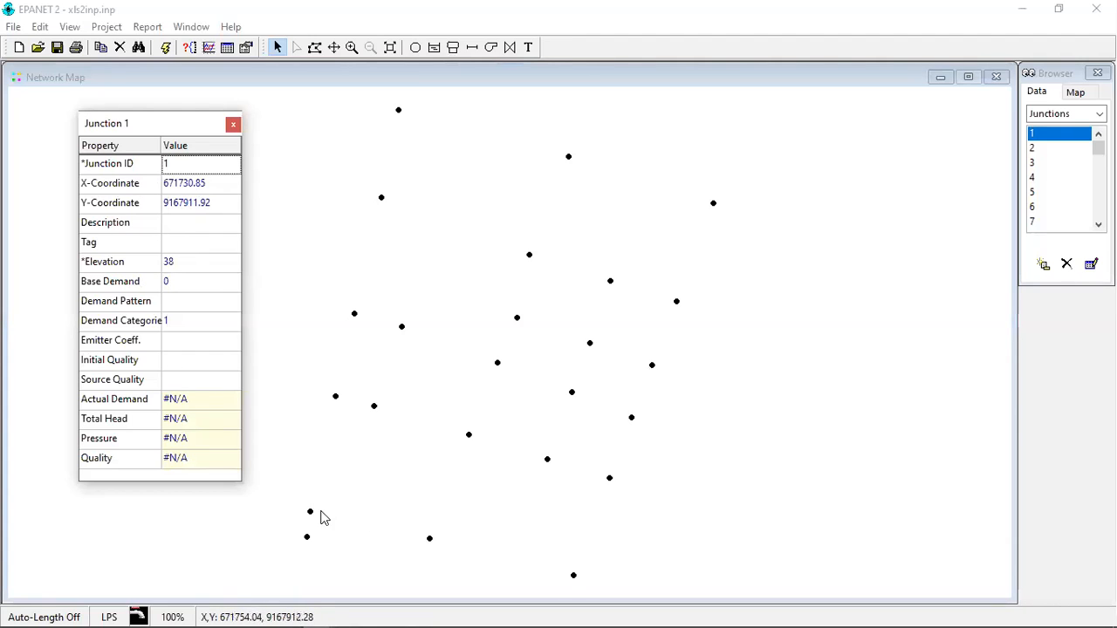
left_click(168, 285)
left_click(165, 288)
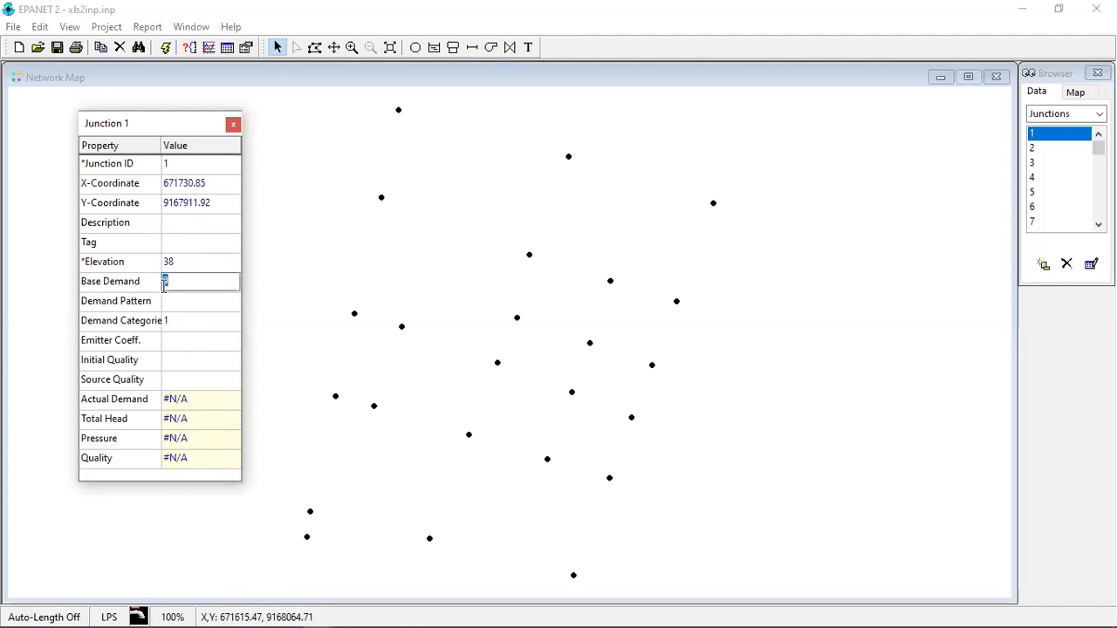
type("5")
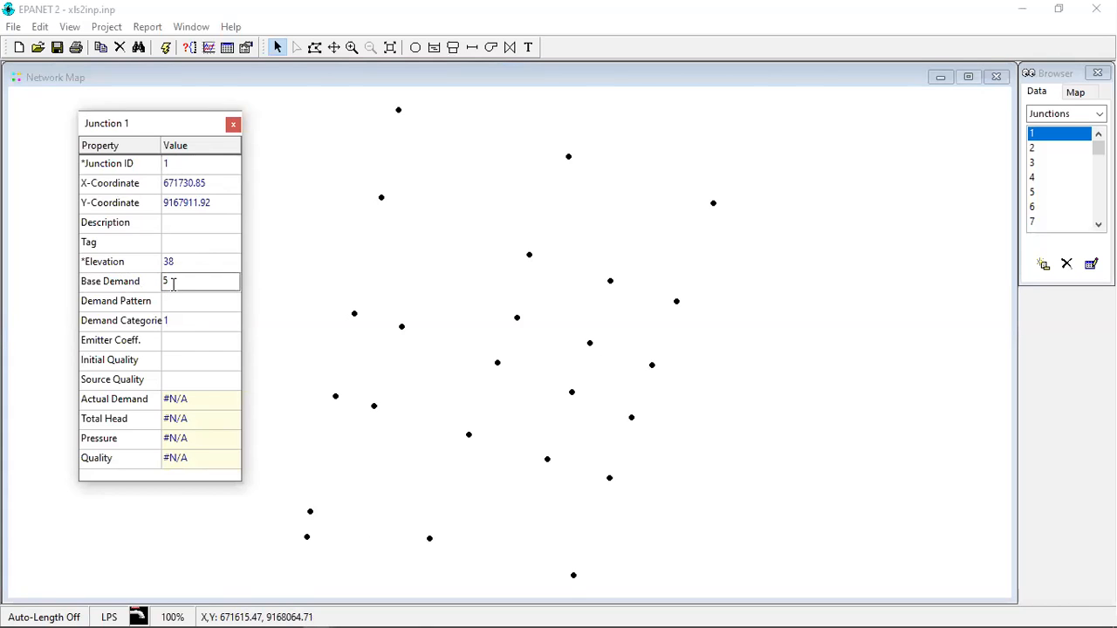
Step: Set the base demand of junction 2 to 4 and close its properties
left_click(429, 539)
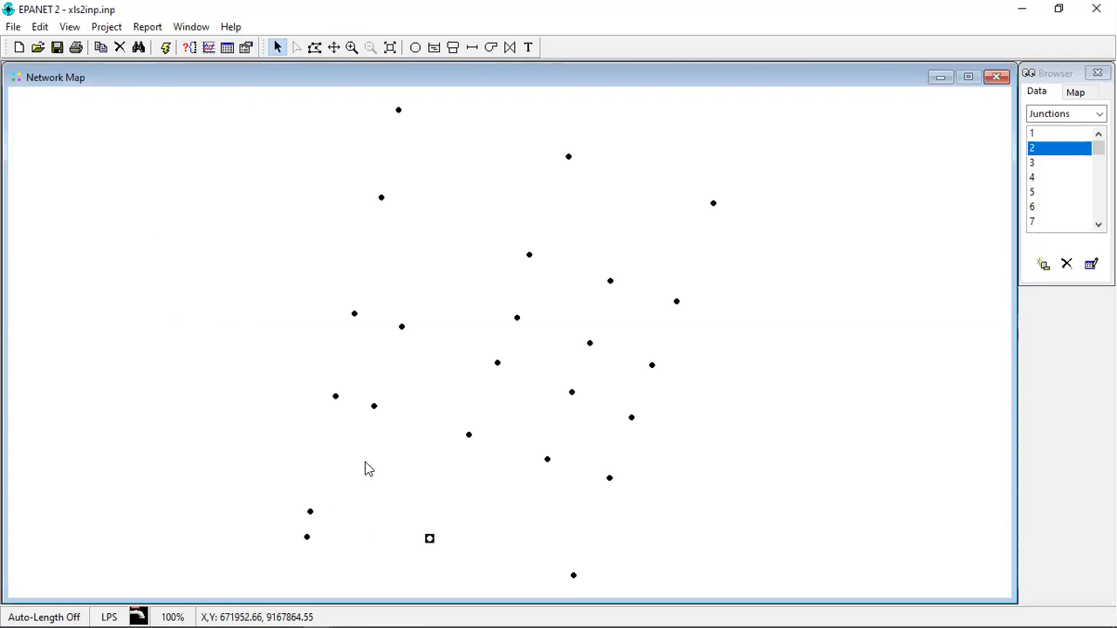
left_click(170, 281)
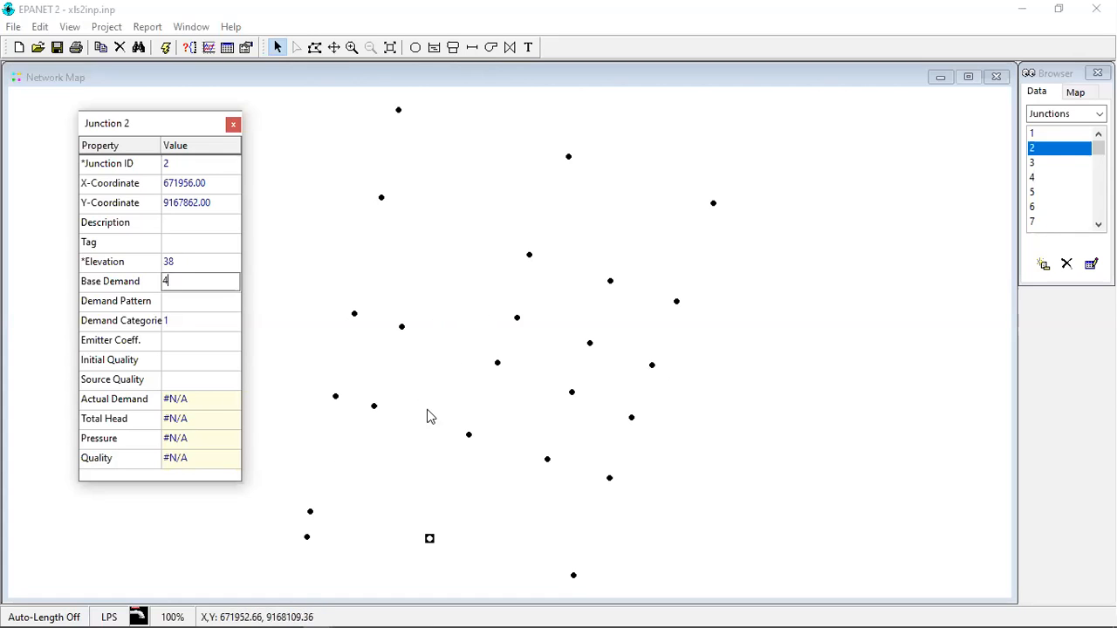
left_click(233, 127)
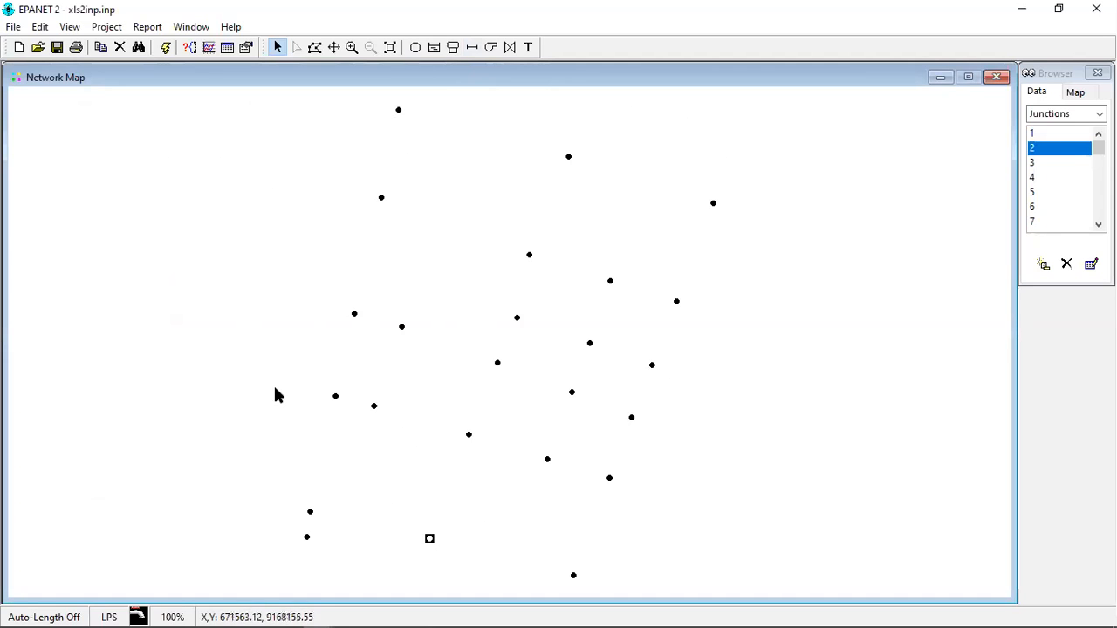
Step: Turn on the display of node IDs in the map's notation options
left_click(99, 27)
mouse_move(65, 26)
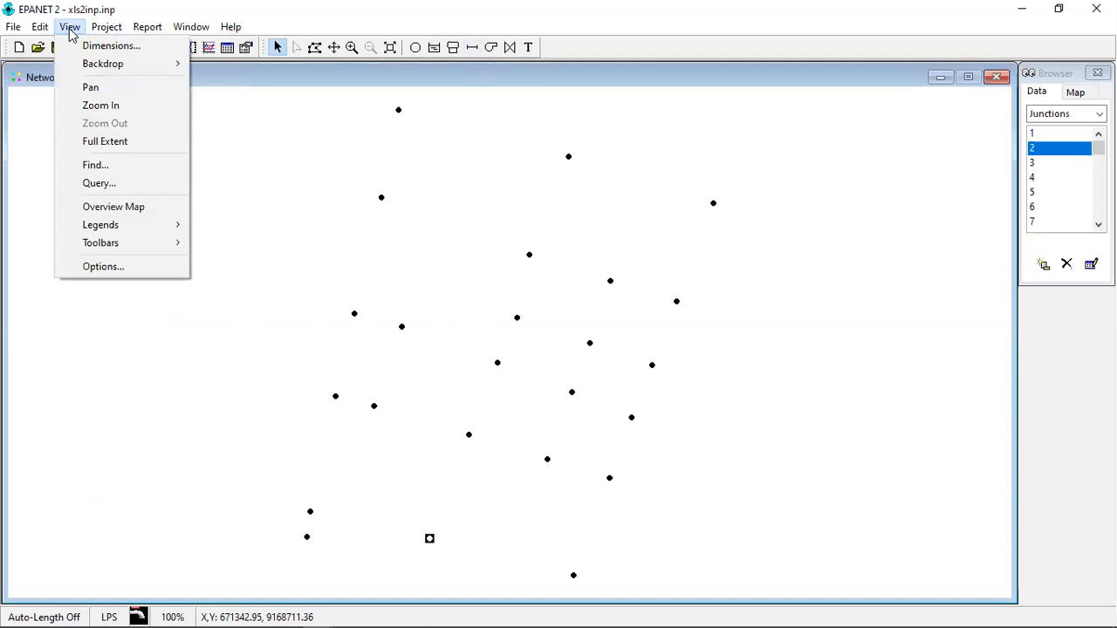
left_click(96, 266)
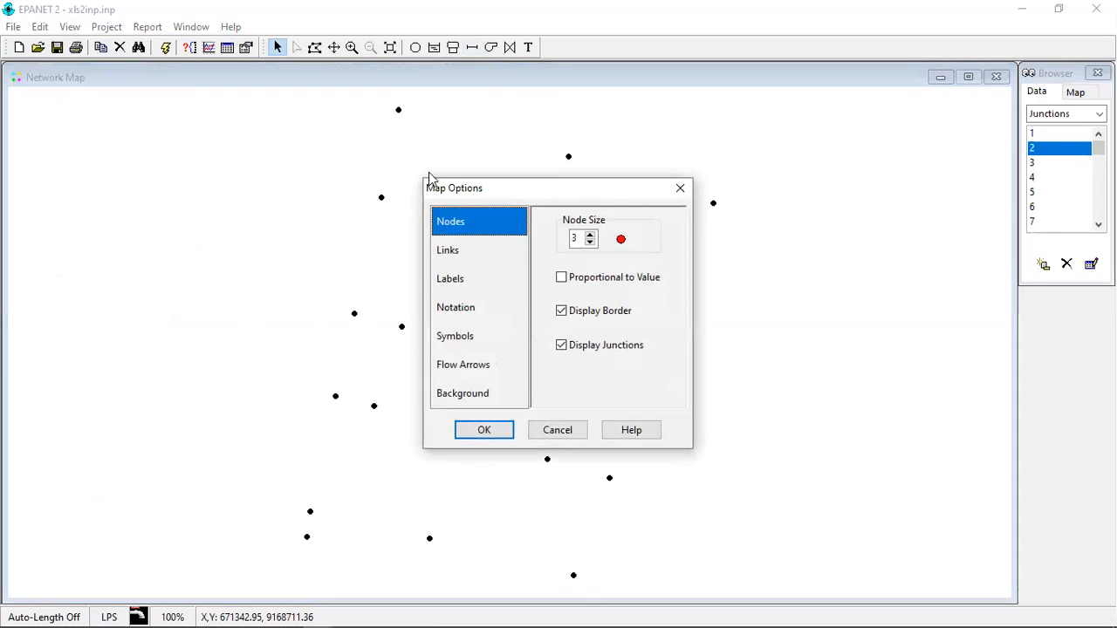
left_click(465, 312)
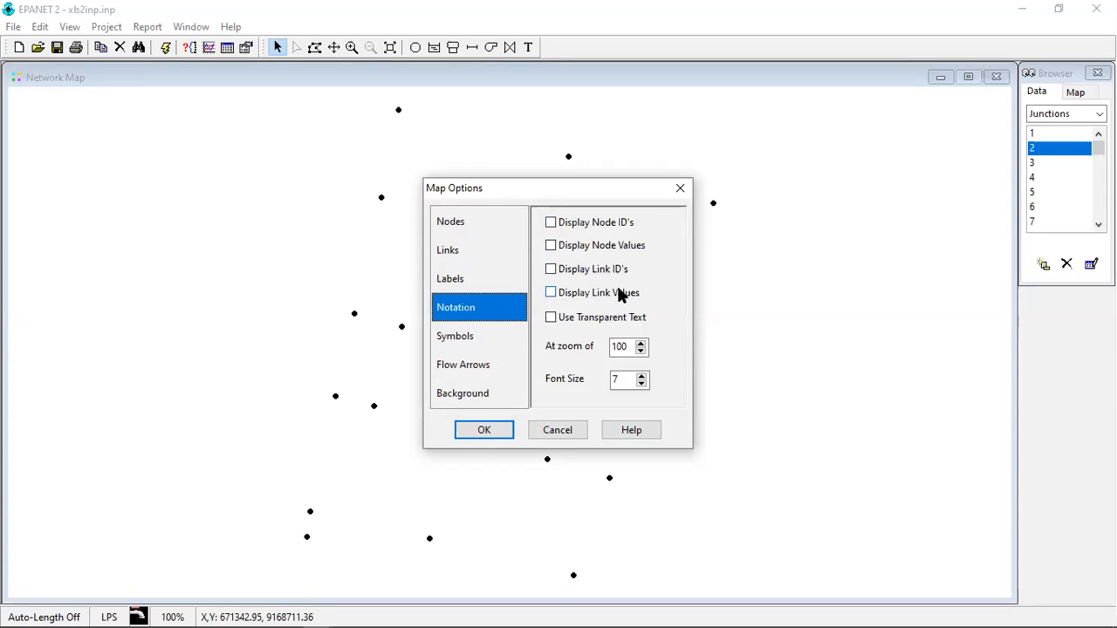
left_click(551, 293)
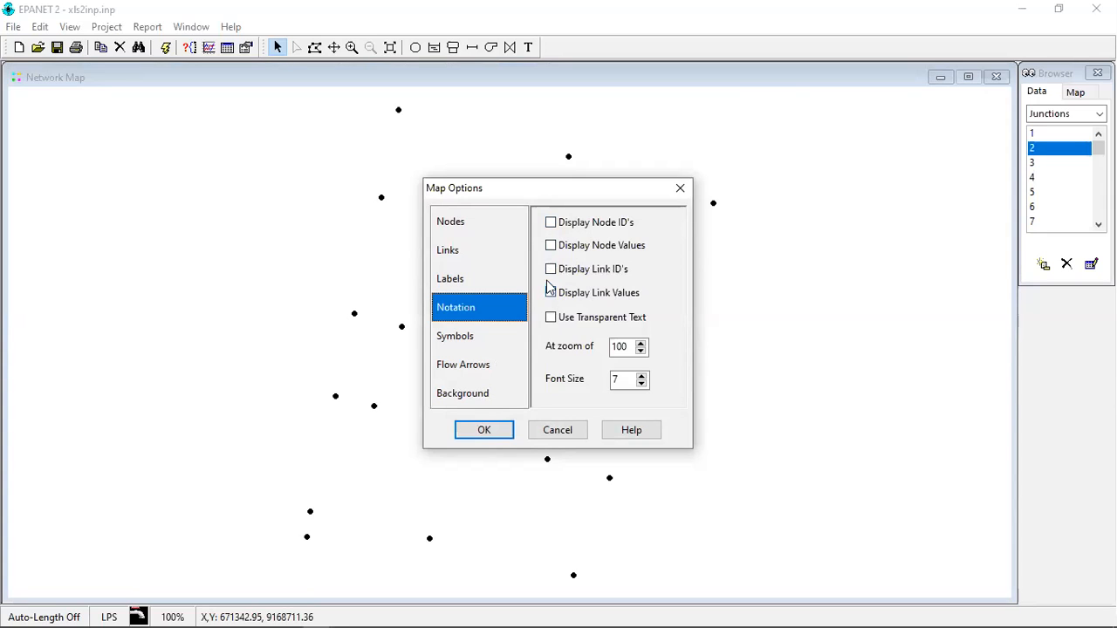
left_click(551, 222)
left_click(484, 430)
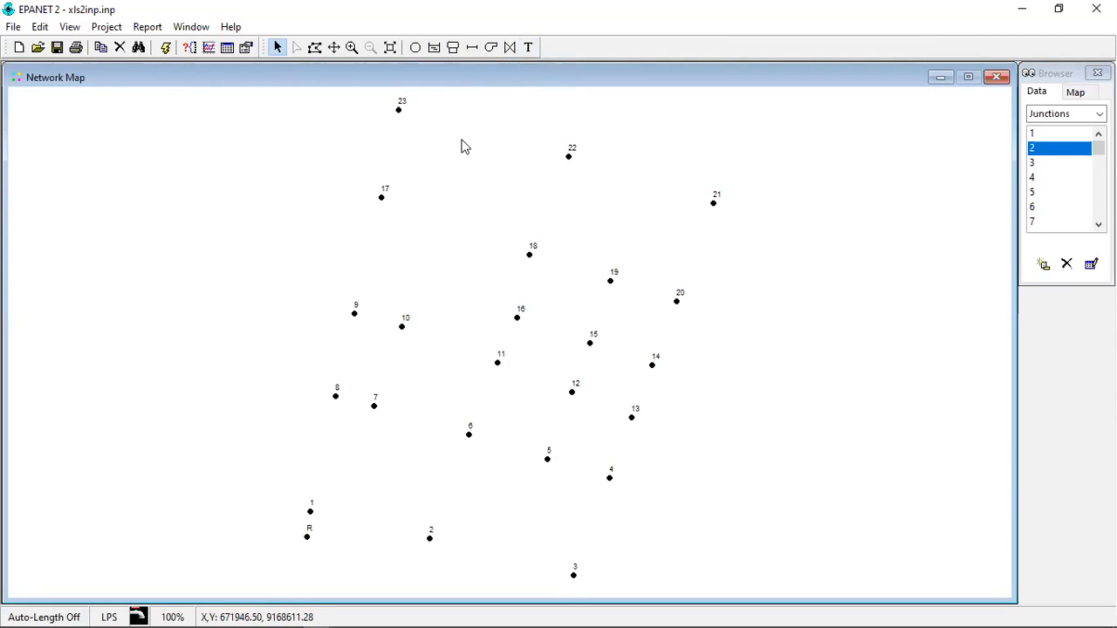
Step: Draw a pipe from node 1 to node 2 and return to object selection
left_click(471, 49)
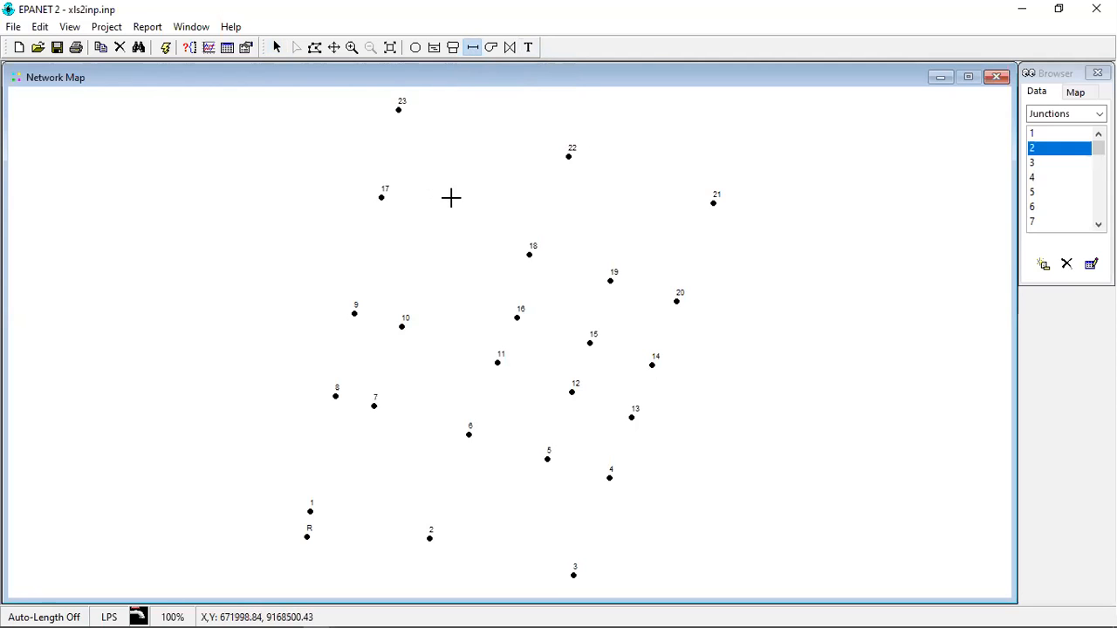
left_click(311, 510)
left_click(430, 536)
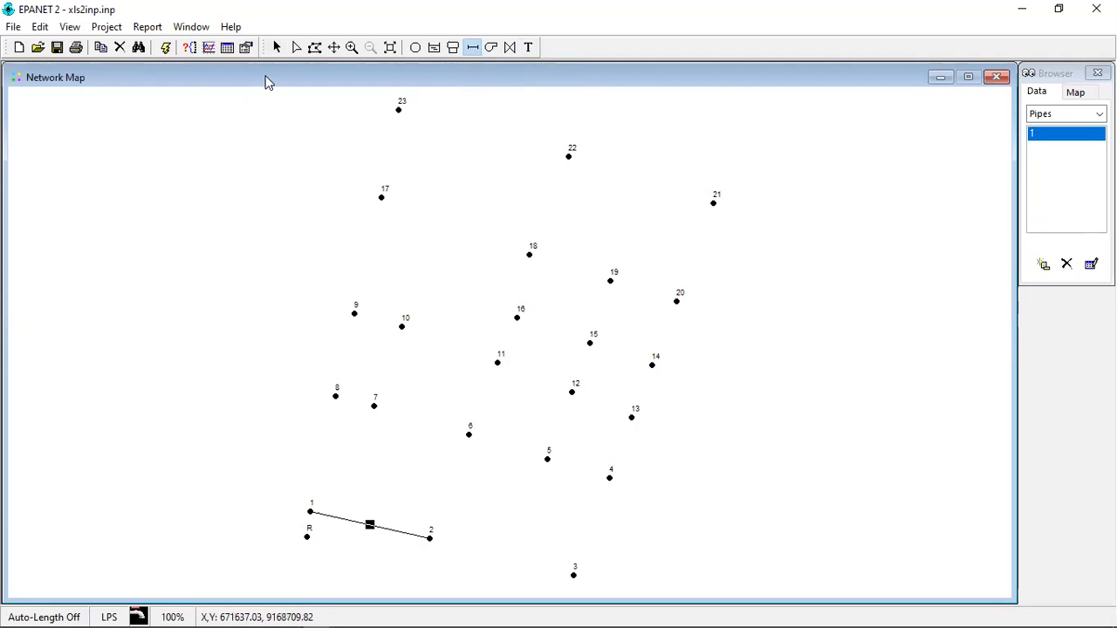
left_click(276, 49)
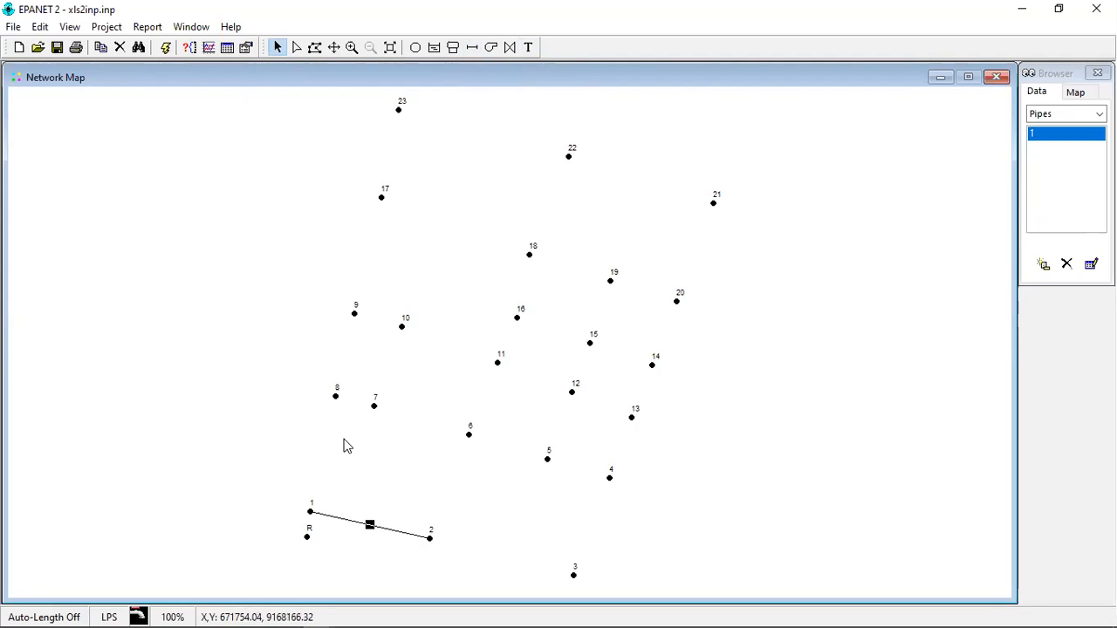
Step: Check the properties of the pipe between nodes 1 and 2, close them, and delete that pipe
double_click(370, 527)
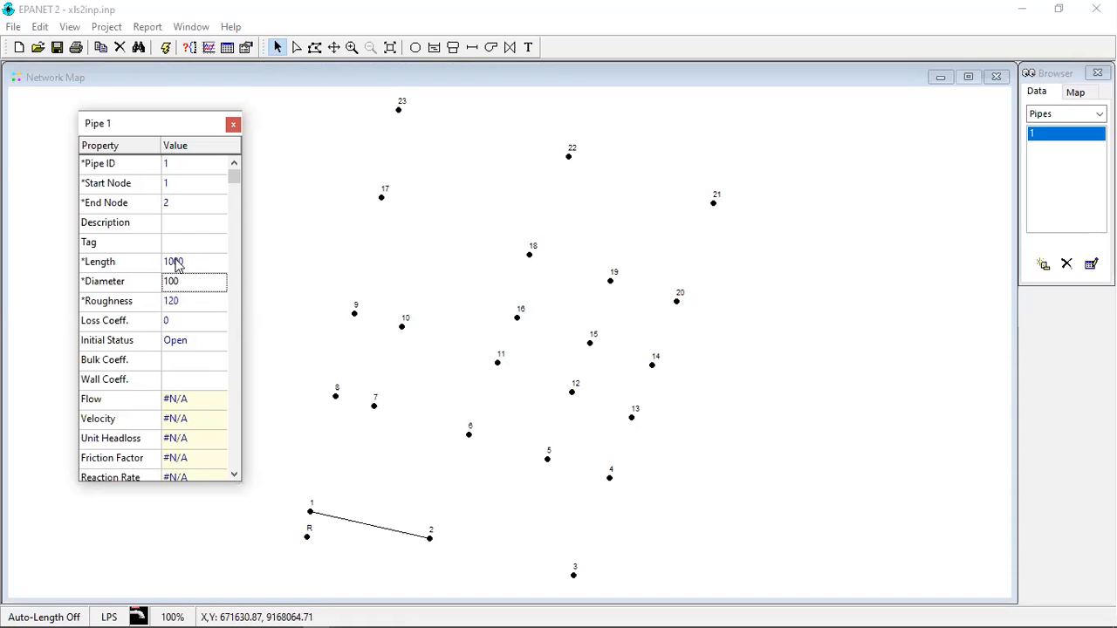
left_click(234, 126)
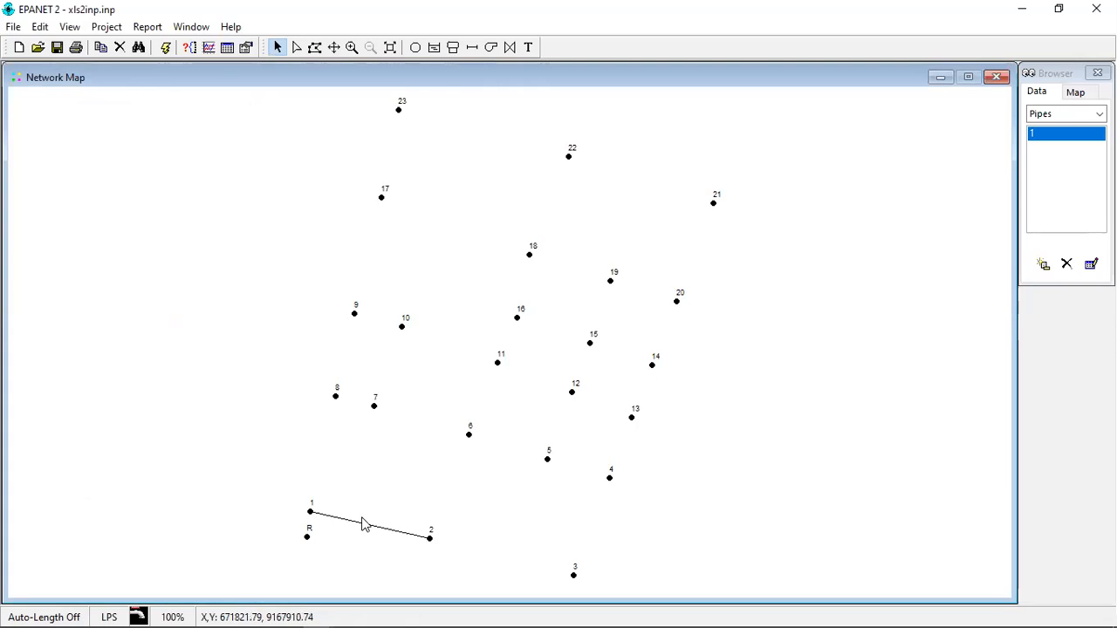
left_click(1066, 264)
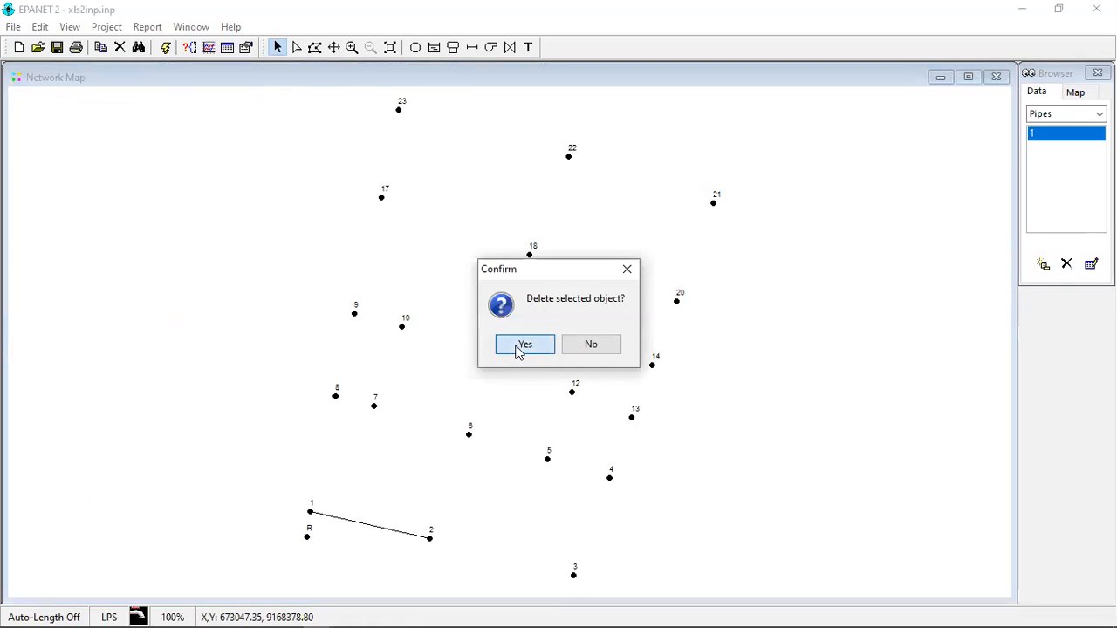
left_click(518, 347)
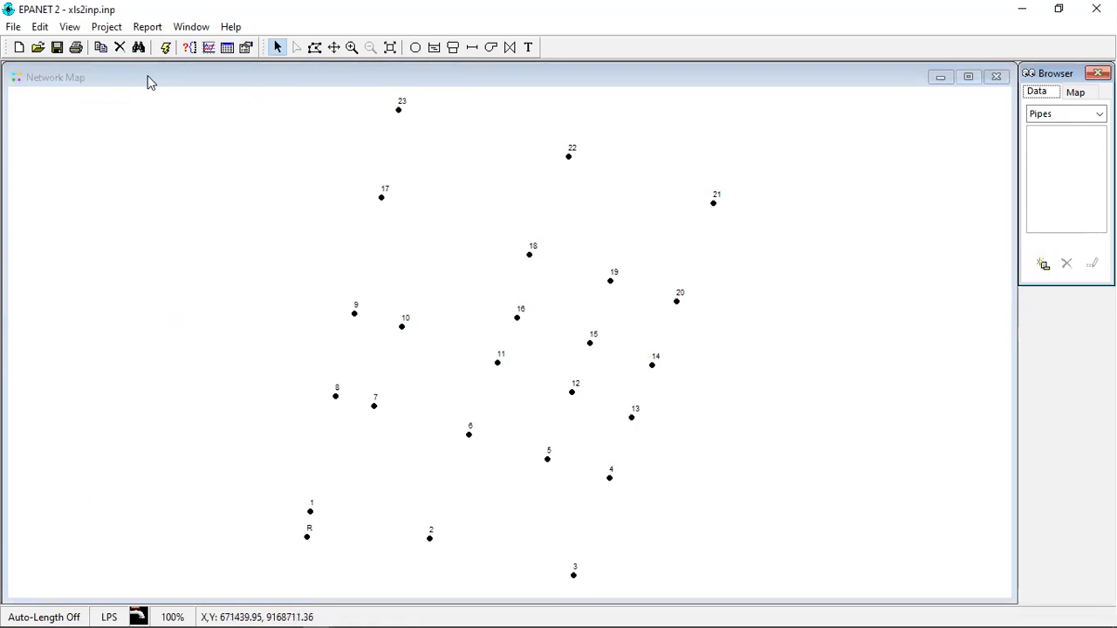
Step: Set Auto Length to On in the project's default properties and accept the defaults
left_click(107, 27)
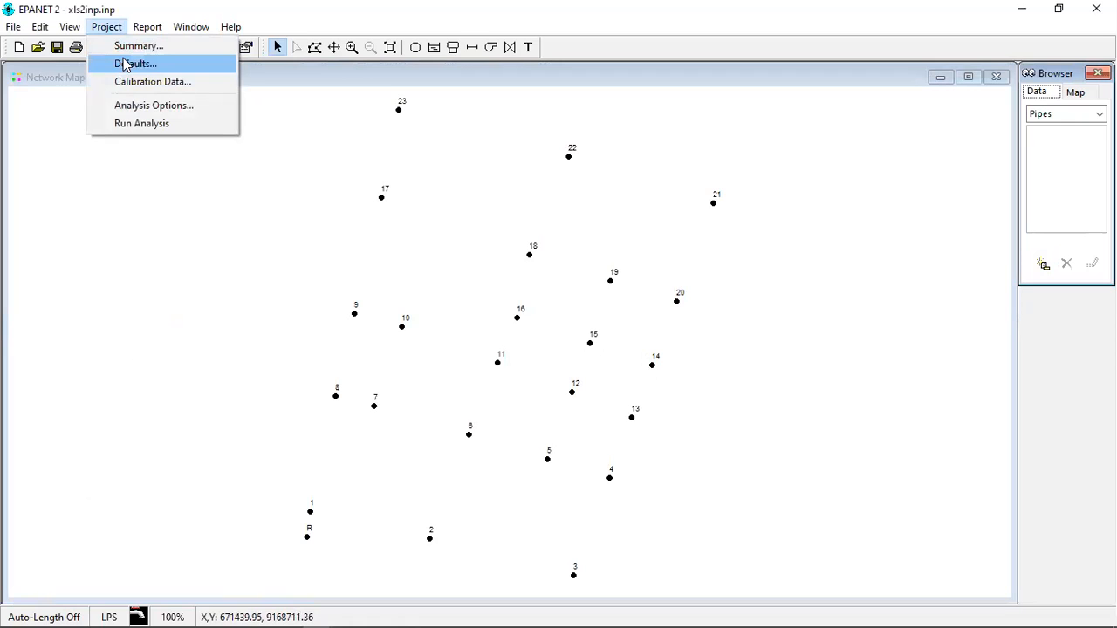
left_click(126, 64)
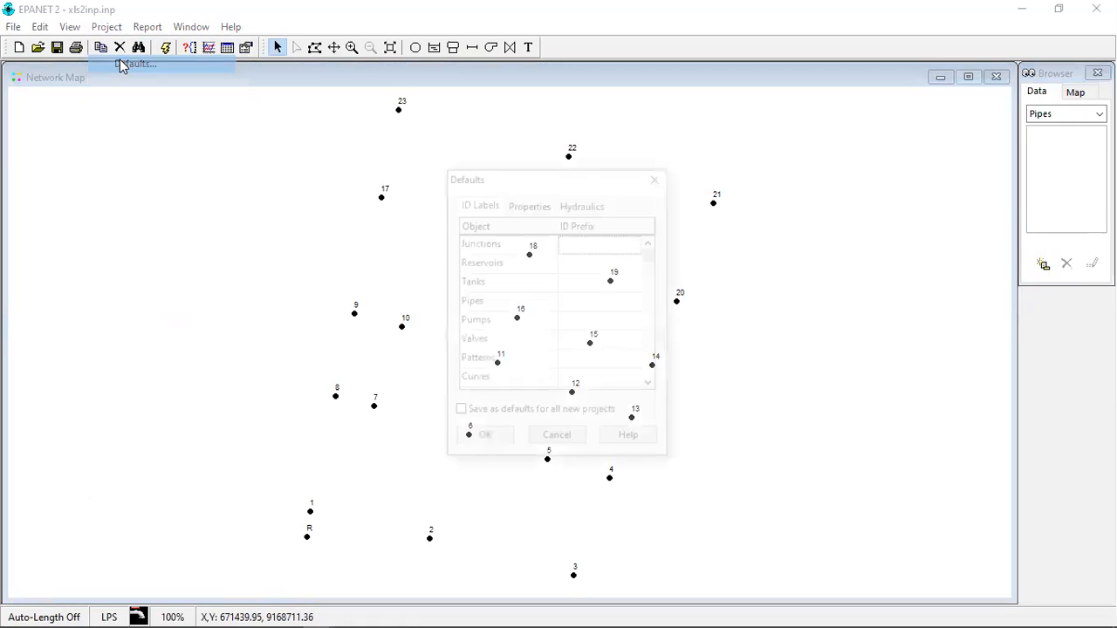
left_click(540, 204)
left_click(607, 325)
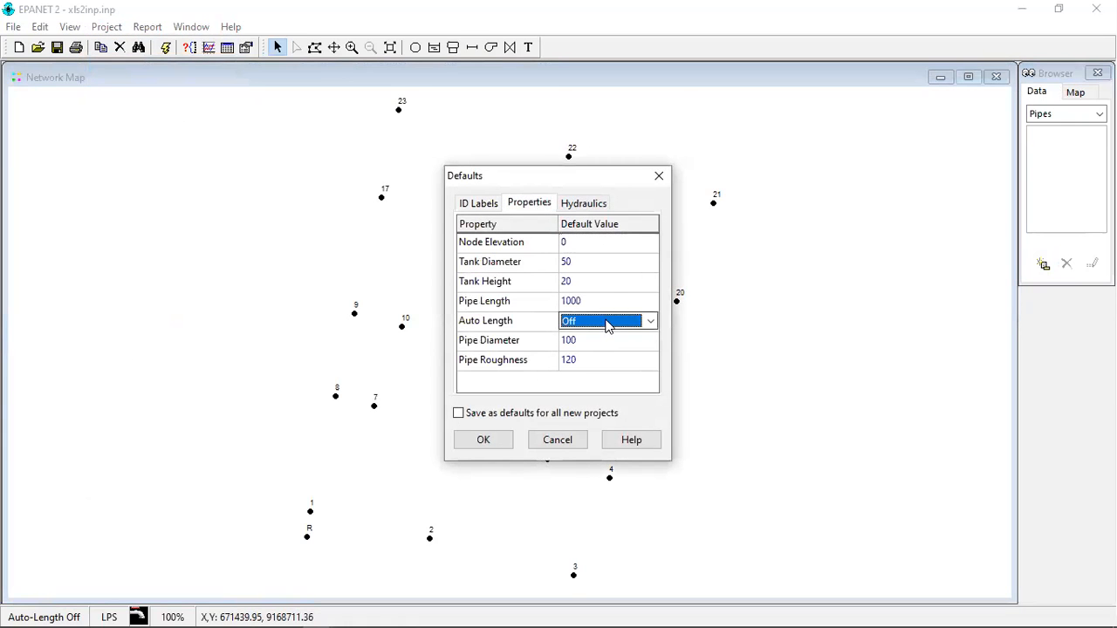
left_click(650, 321)
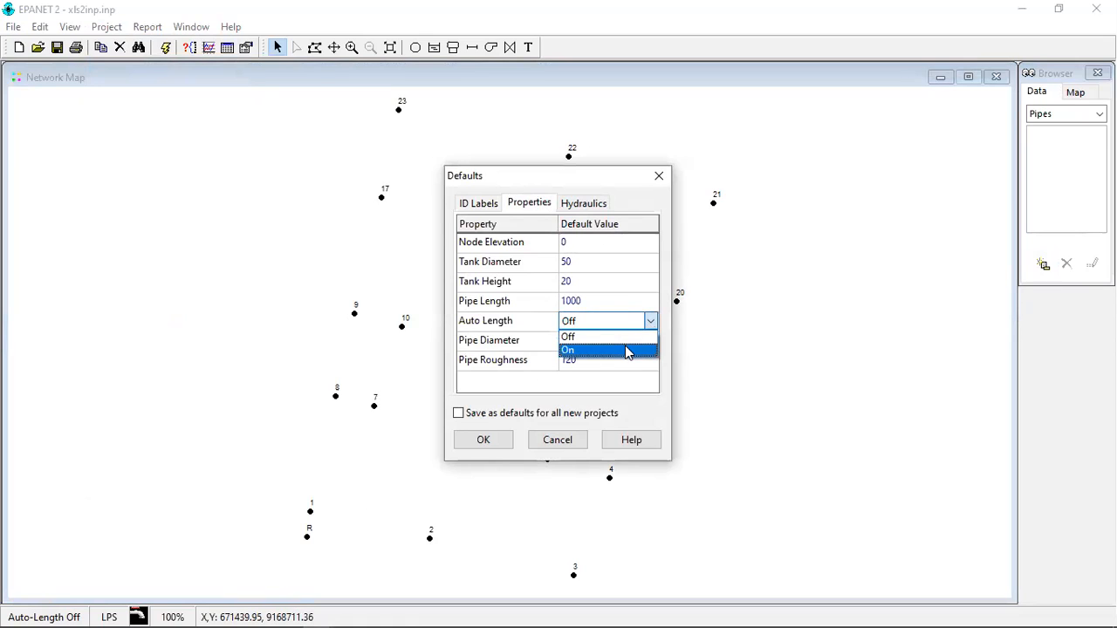
left_click(624, 347)
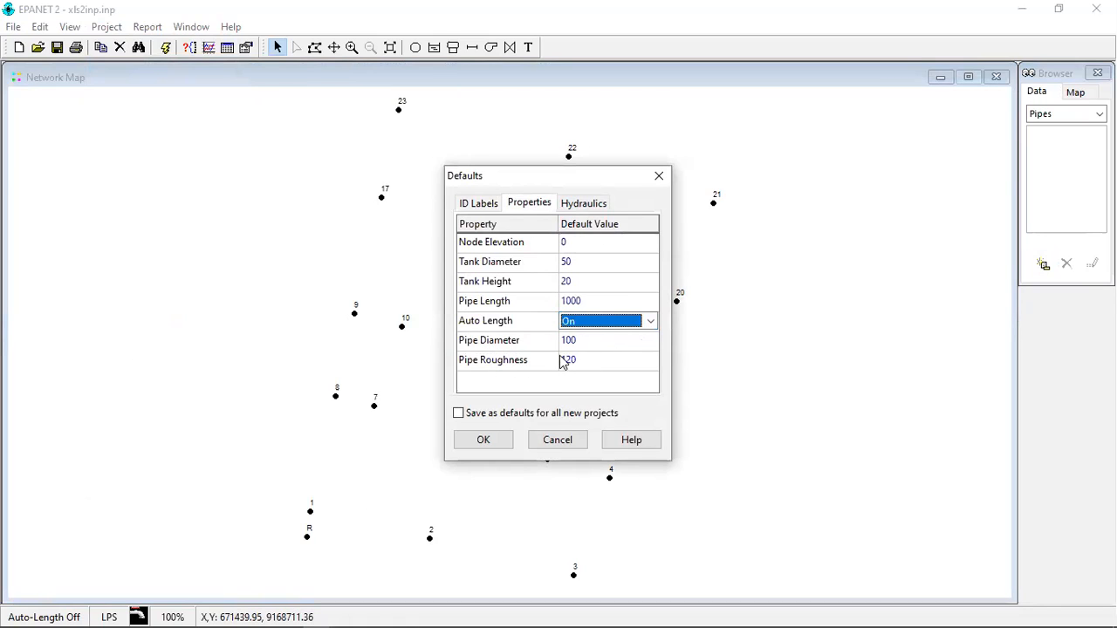
left_click(504, 441)
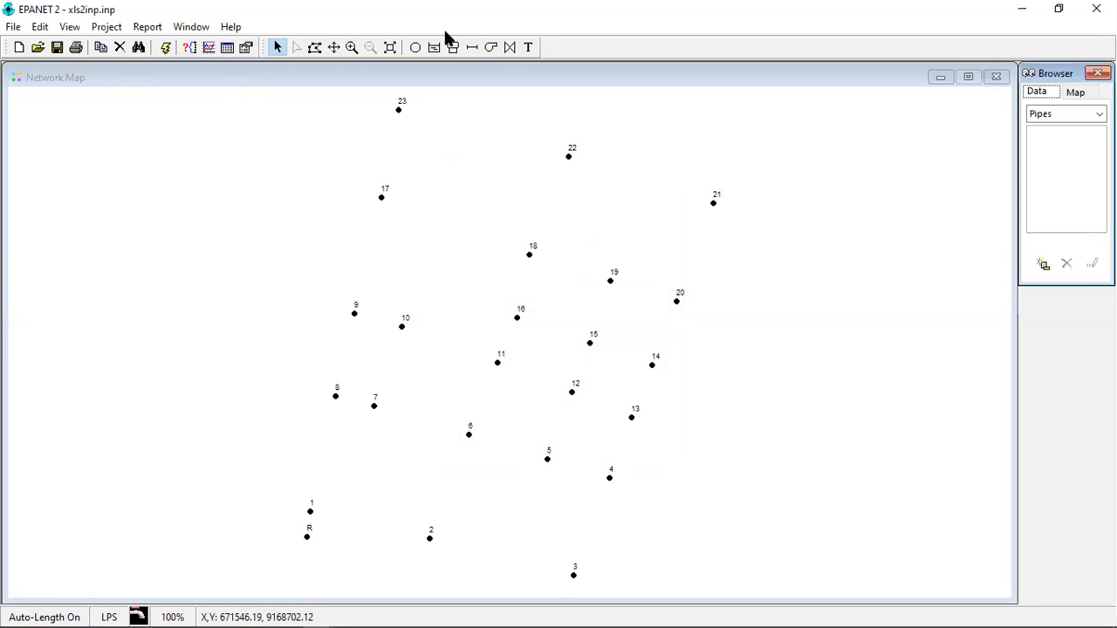
Step: Draw a new pipe from node 1 to node 2 and open its properties to check the length
left_click(471, 49)
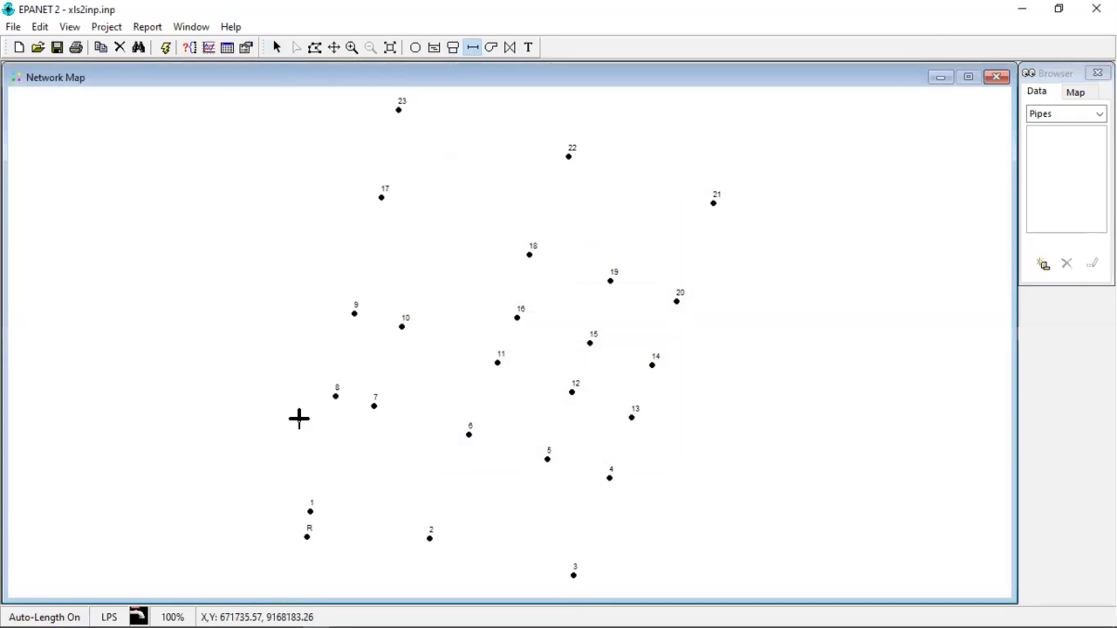
left_click(311, 510)
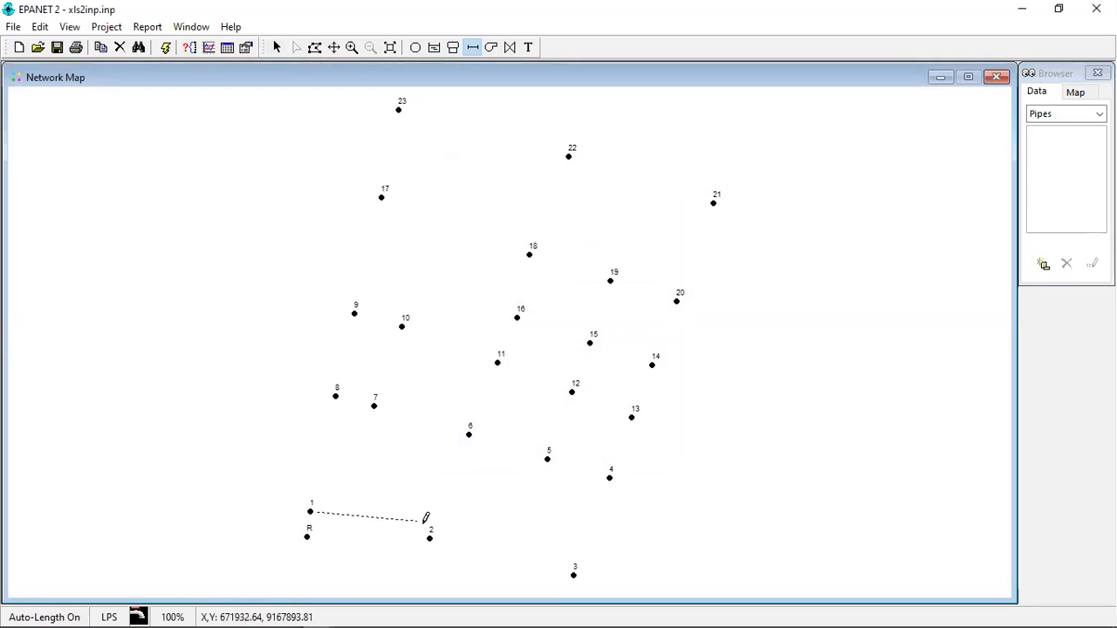
left_click(430, 536)
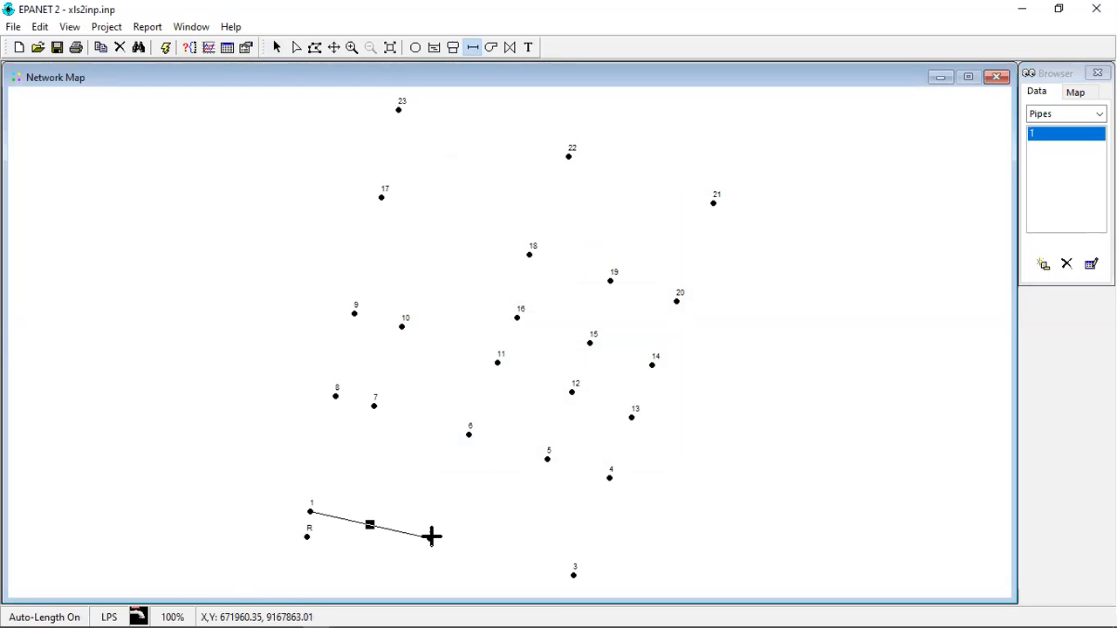
left_click(276, 49)
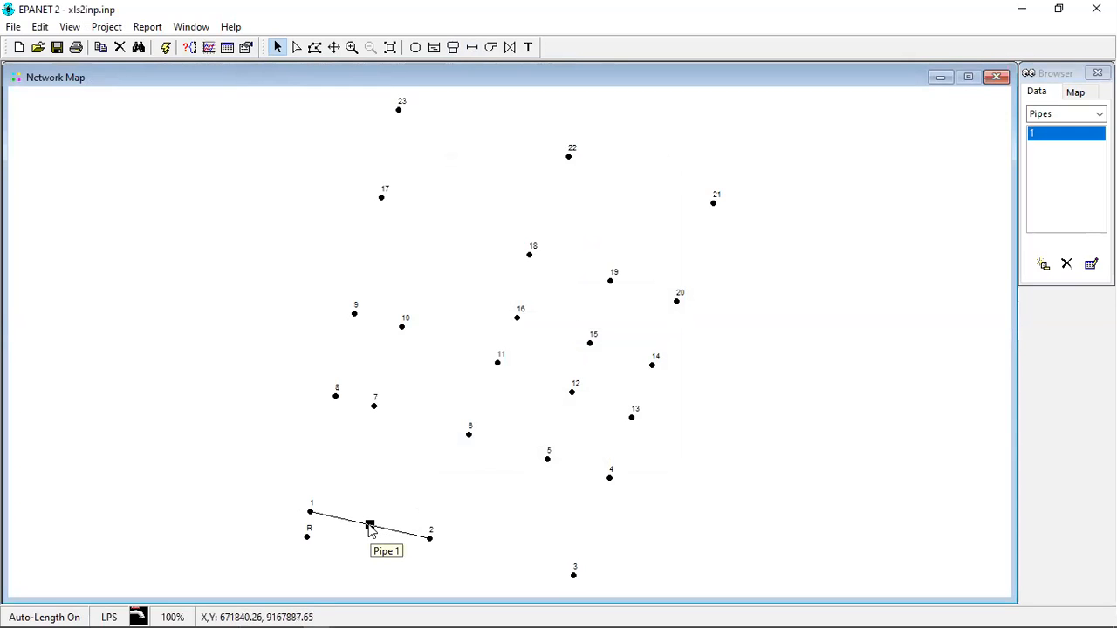
double_click(370, 527)
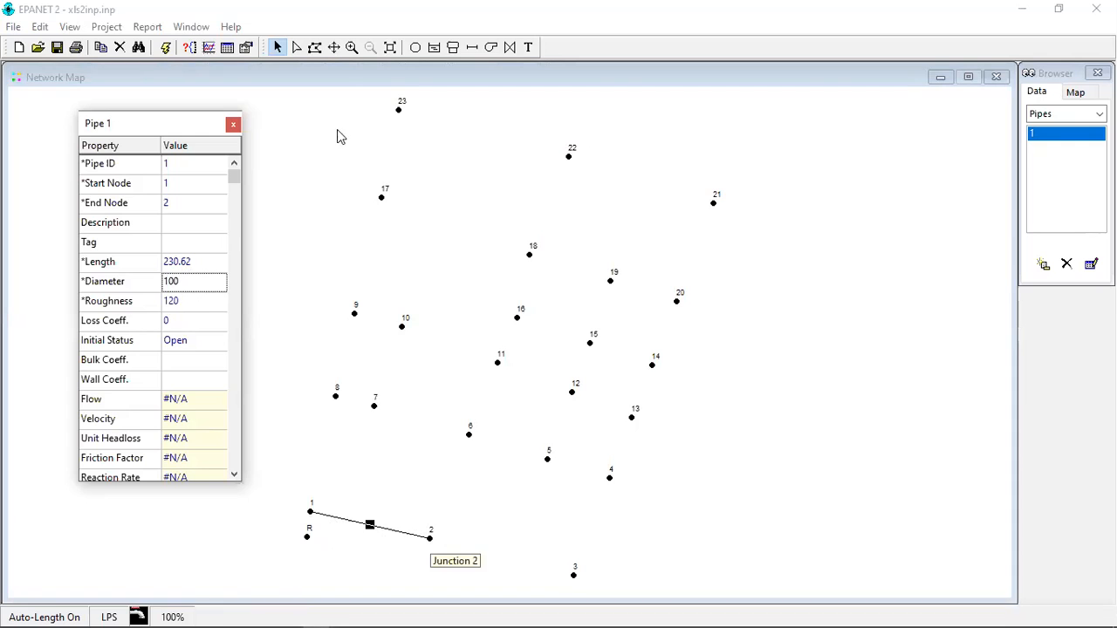
Step: Draw a pipe from node 2 to node 3 and open its properties to check the length
left_click(471, 49)
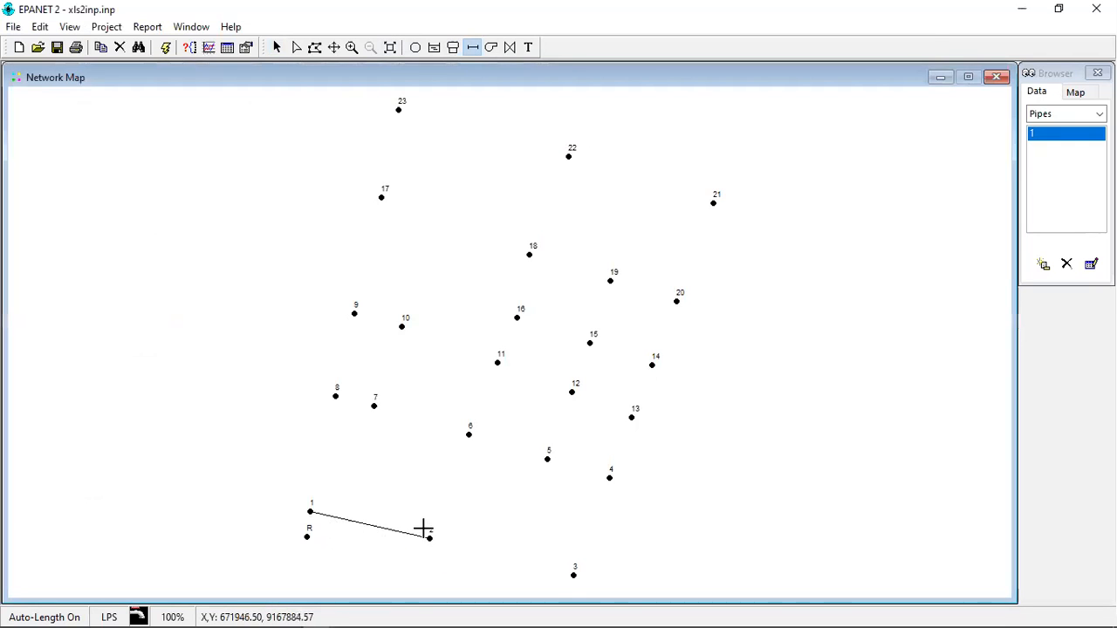
left_click(429, 538)
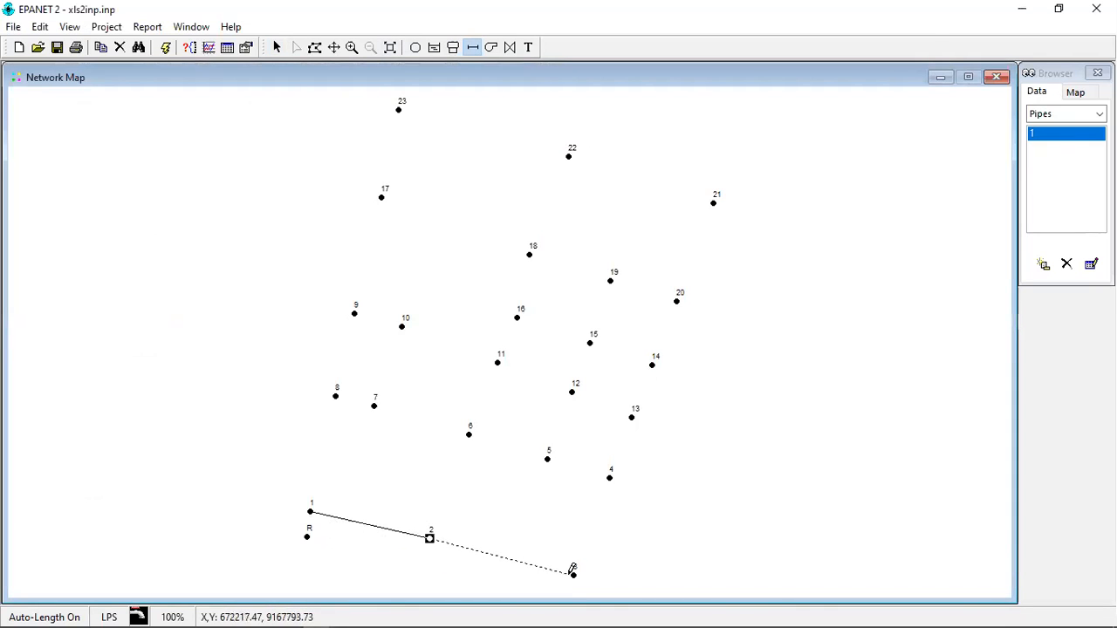
left_click(575, 572)
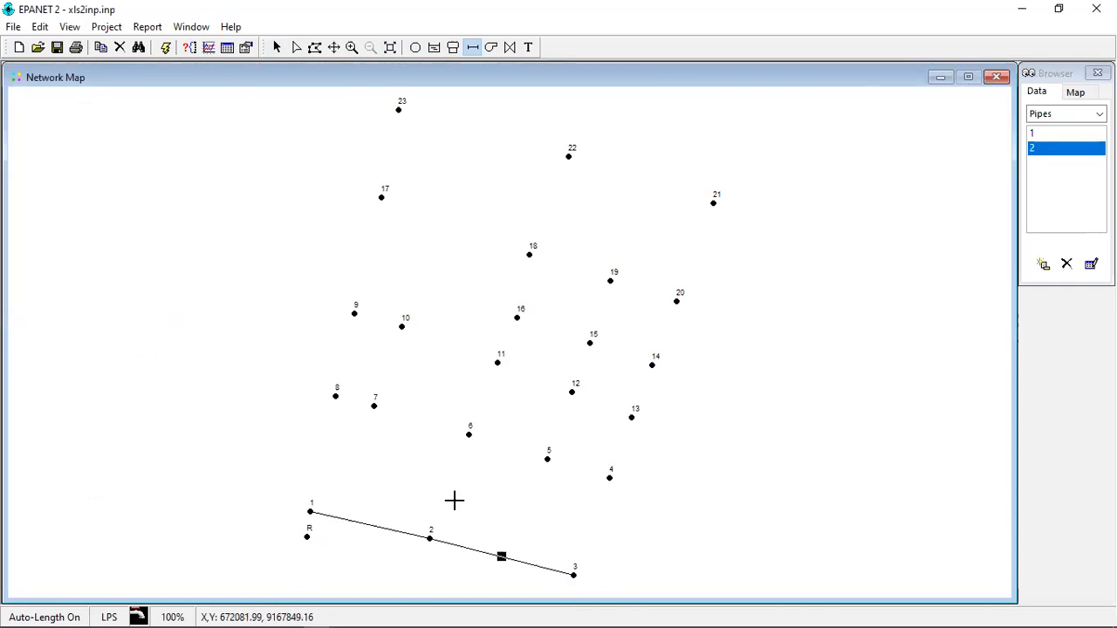
left_click(276, 47)
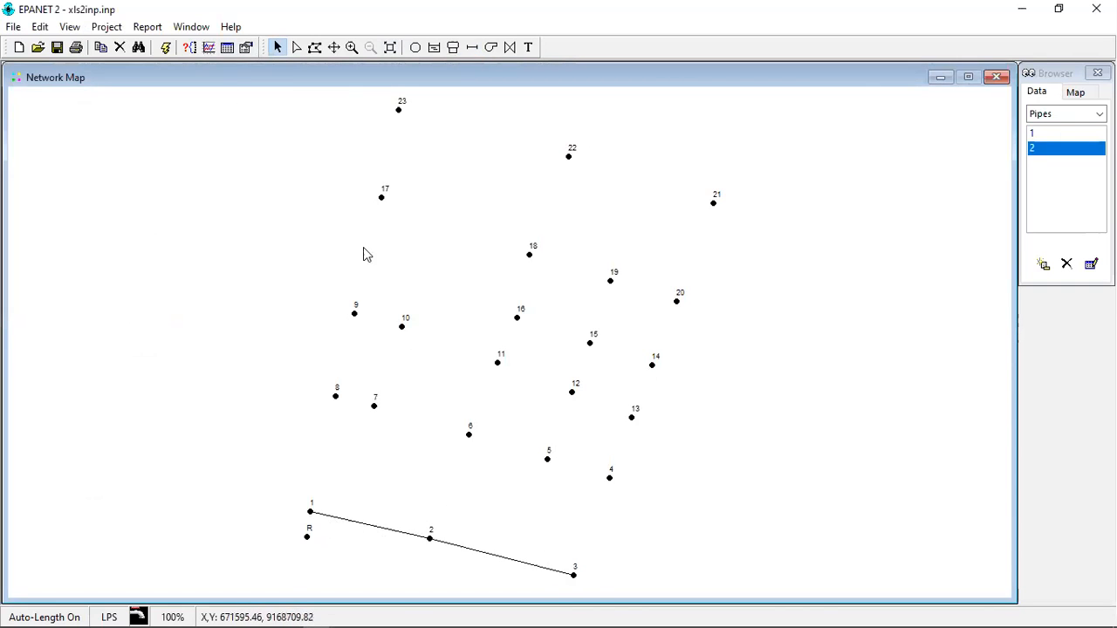
left_click(500, 558)
double_click(501, 558)
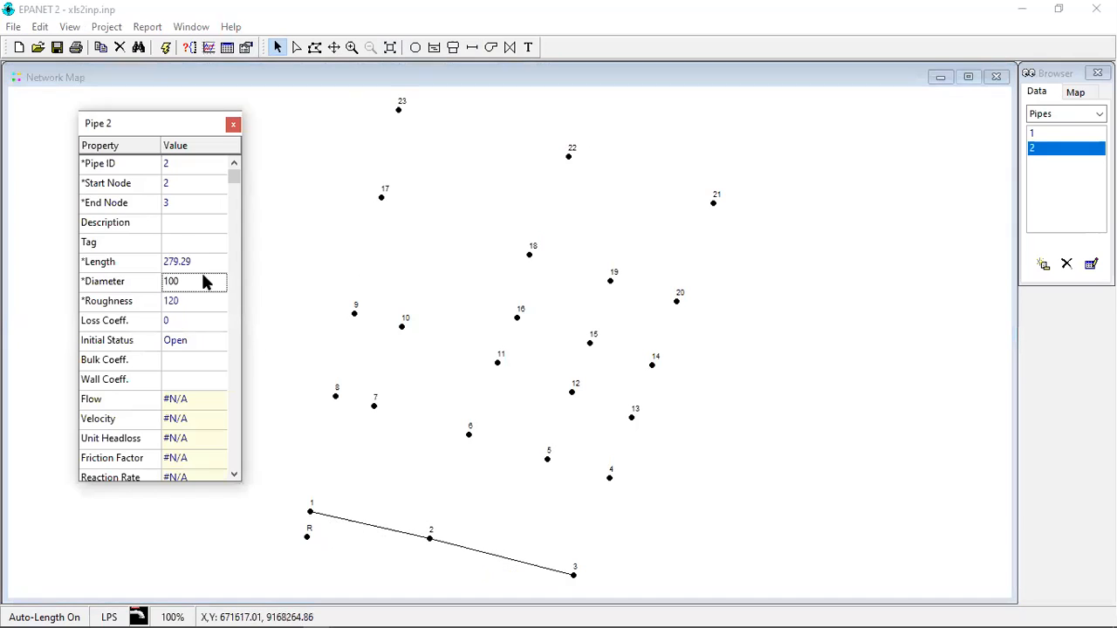
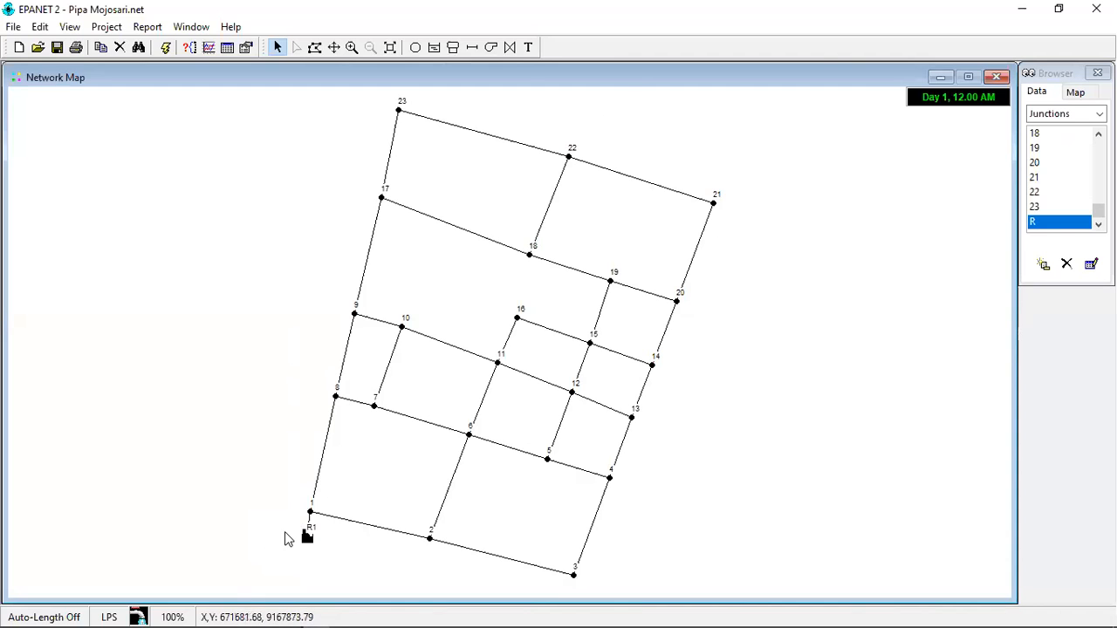
Step: Examine the properties of the pump between reservoir R1 and node R, including its assigned curve, and close them
left_click(352, 47)
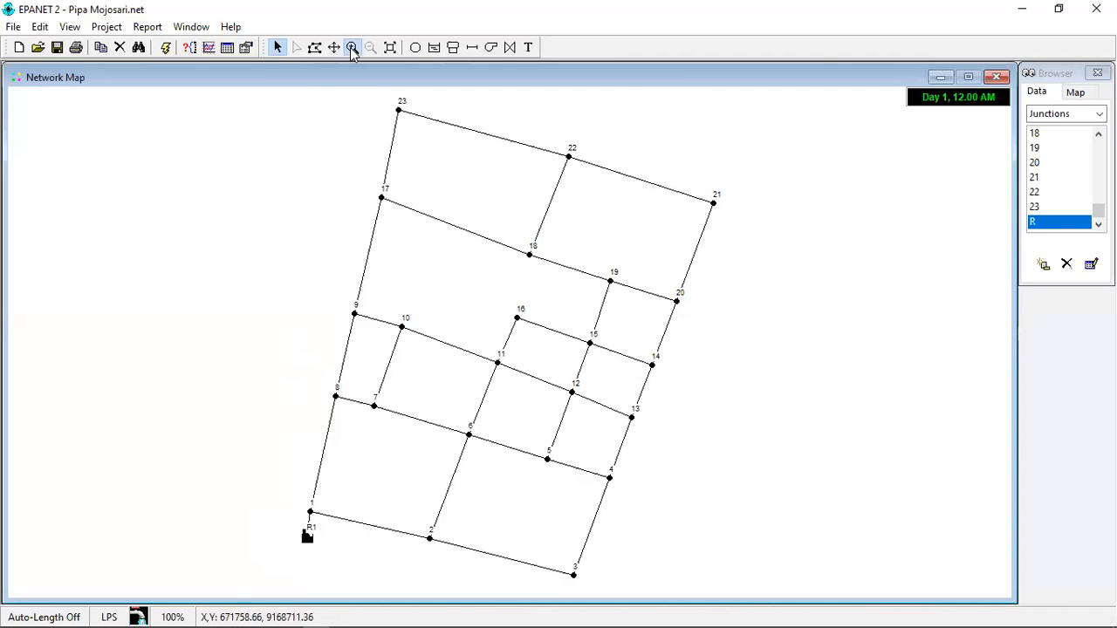
left_click_drag(264, 497, 330, 552)
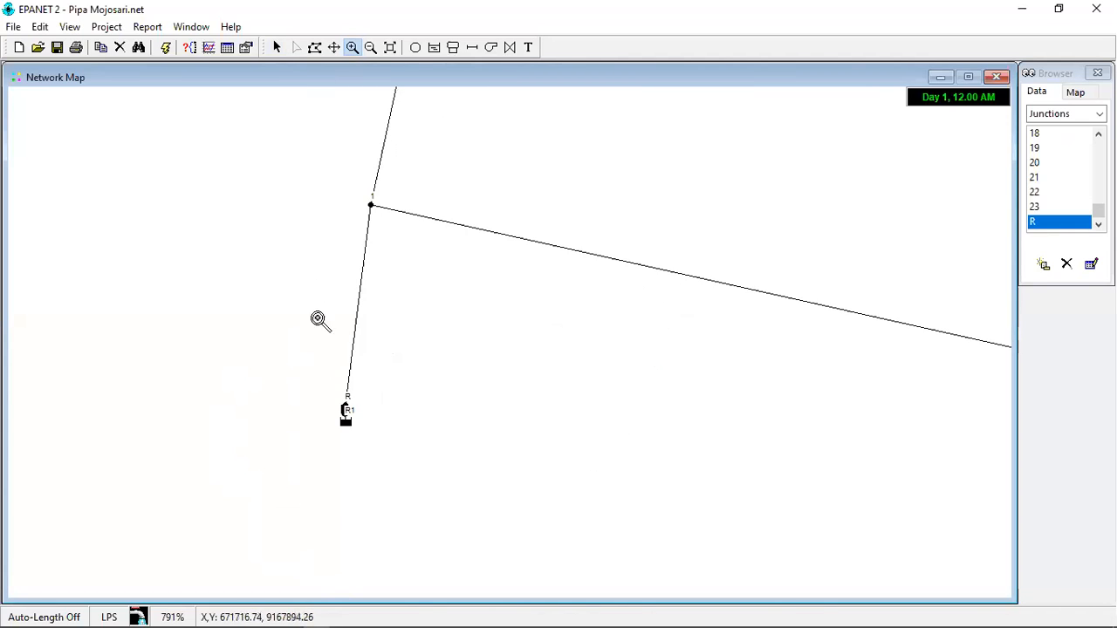
left_click_drag(318, 362, 377, 459)
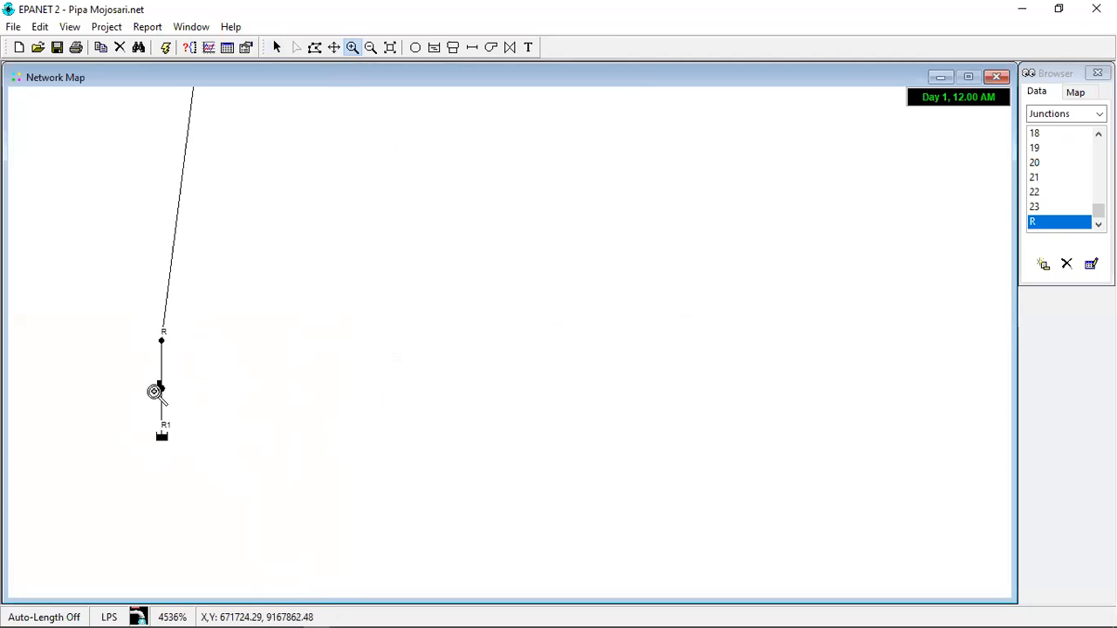
left_click(276, 47)
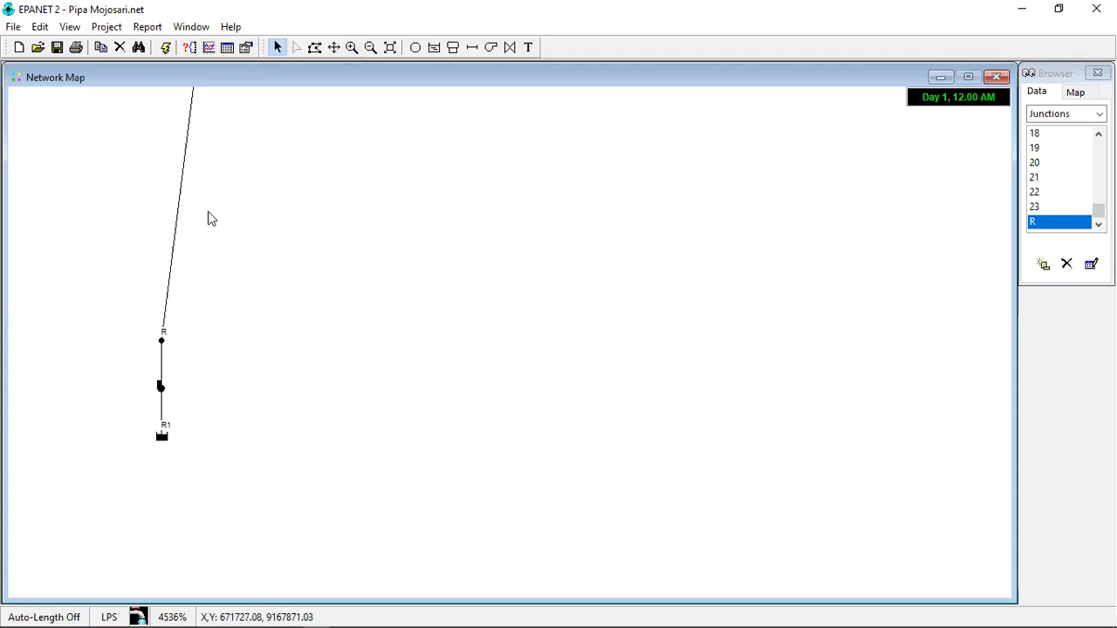
left_click(161, 390)
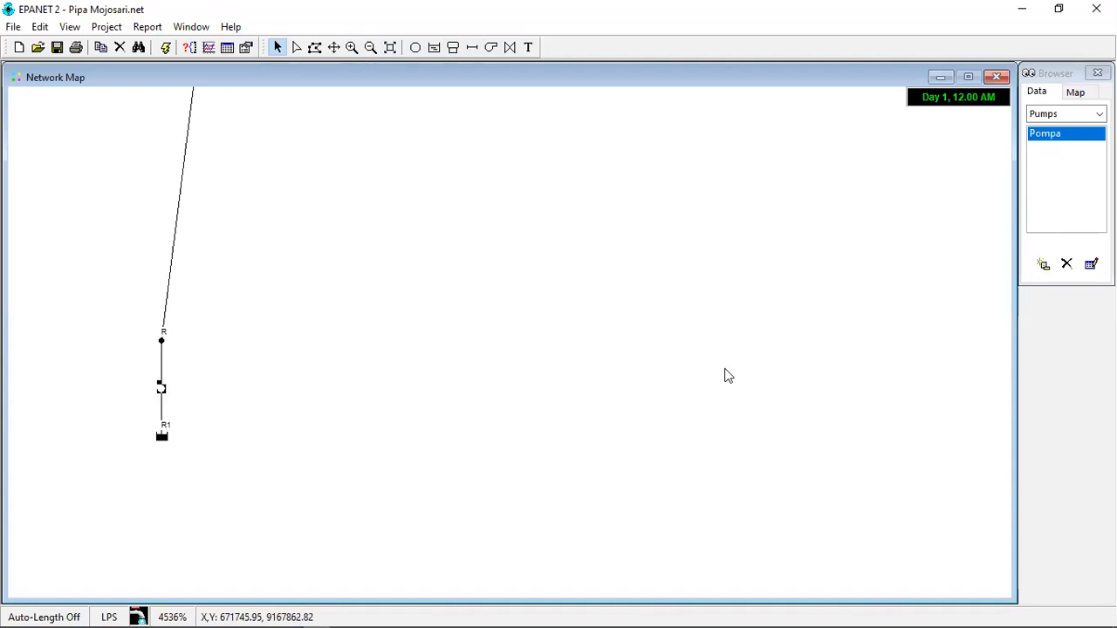
left_click(1091, 263)
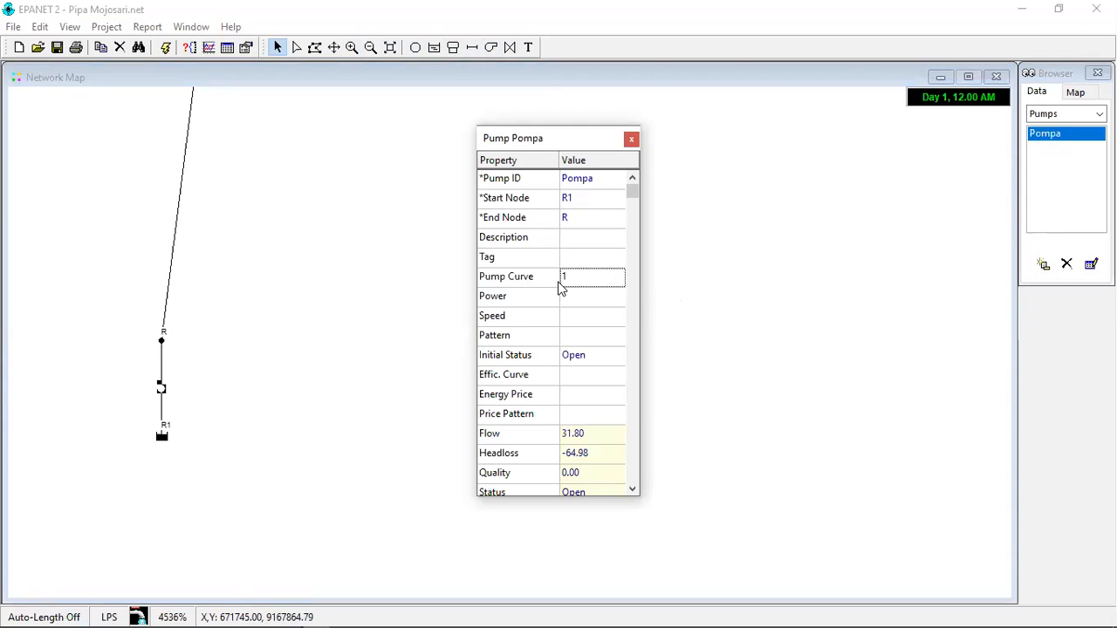
left_click(631, 141)
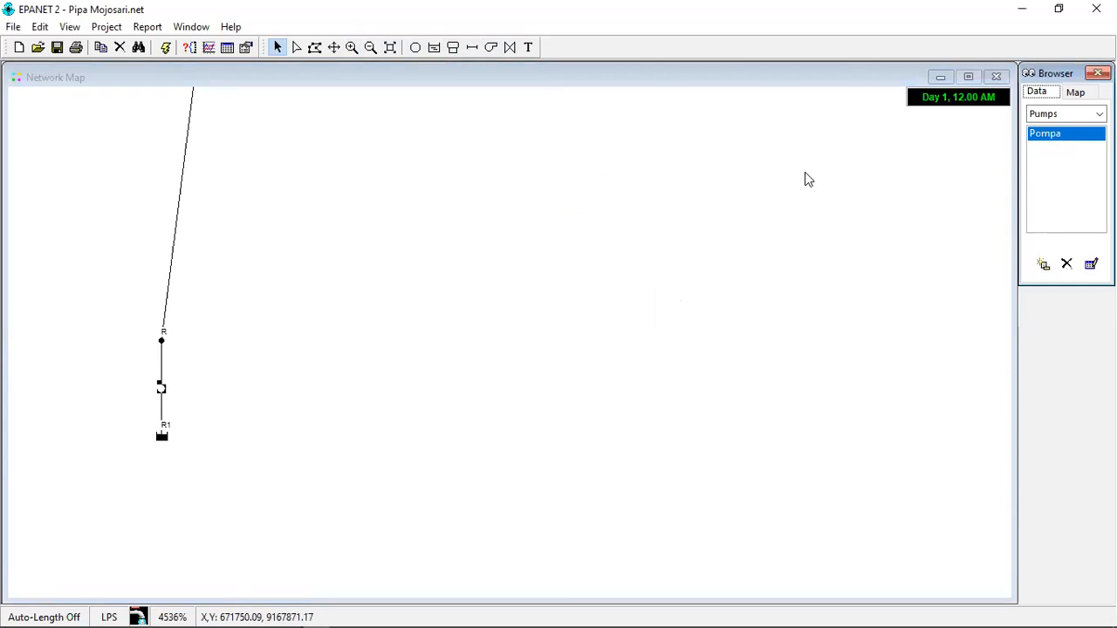
Step: Review the flow and head point of pump curve 1 in the curve editor and accept it
left_click(1082, 114)
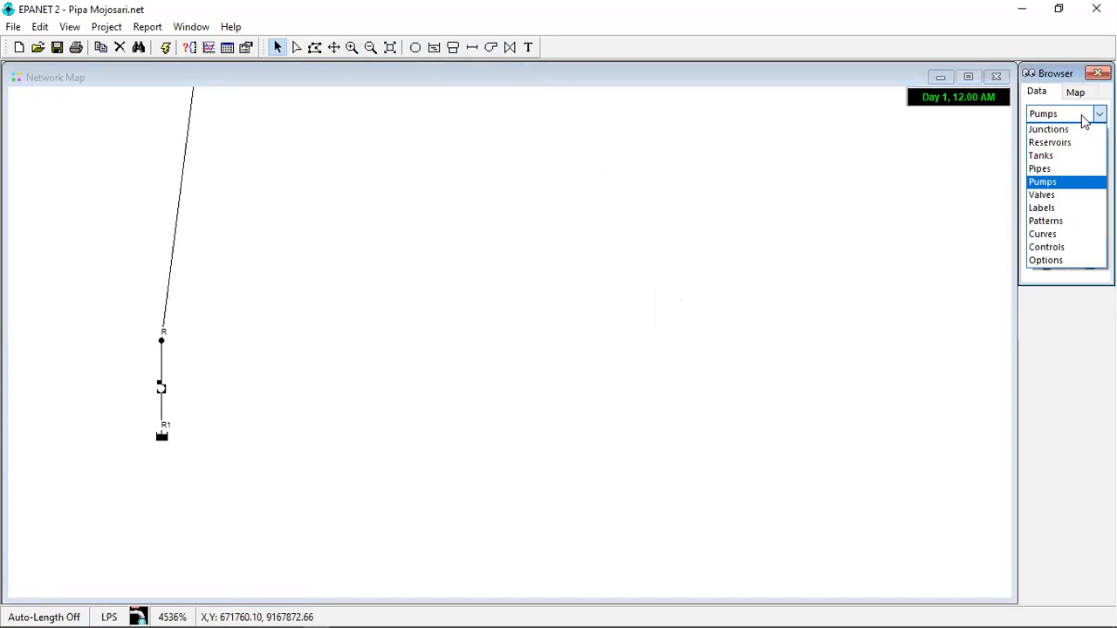
left_click(1052, 234)
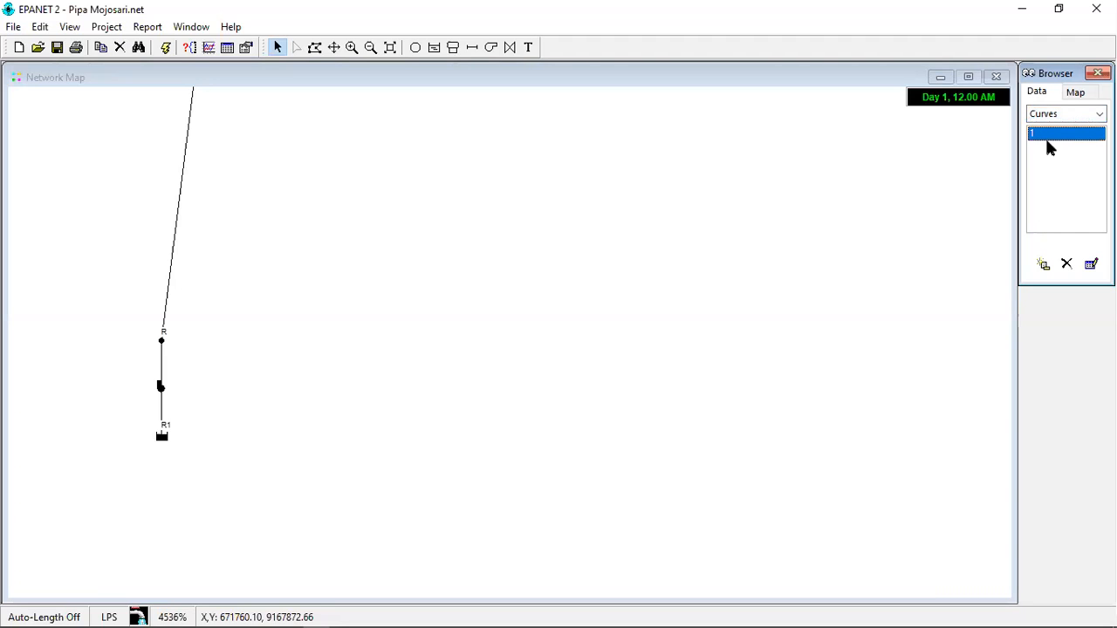
left_click(1091, 263)
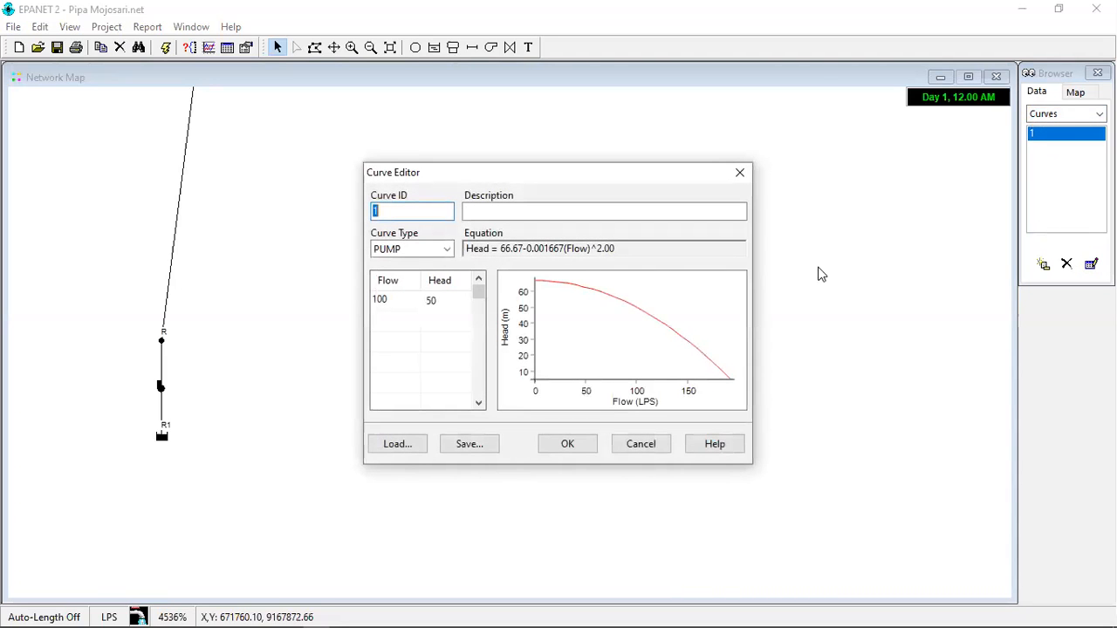
left_click(380, 299)
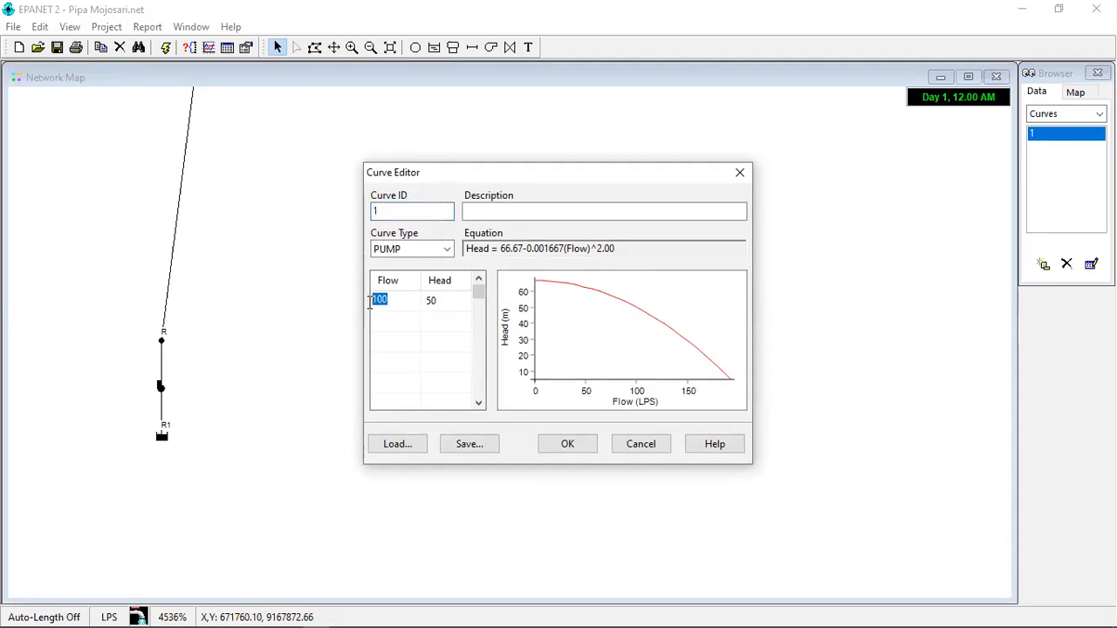
left_click(436, 300)
left_click(561, 447)
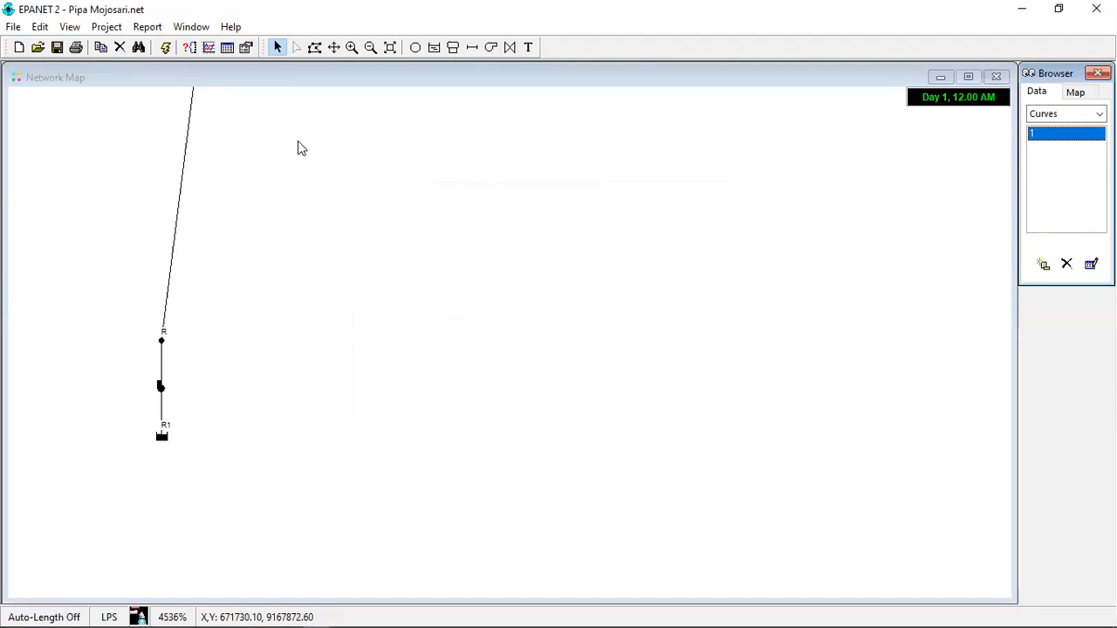
Step: Review the hourly multipliers of demand pattern 1 in the pattern editor and accept it
left_click(1058, 116)
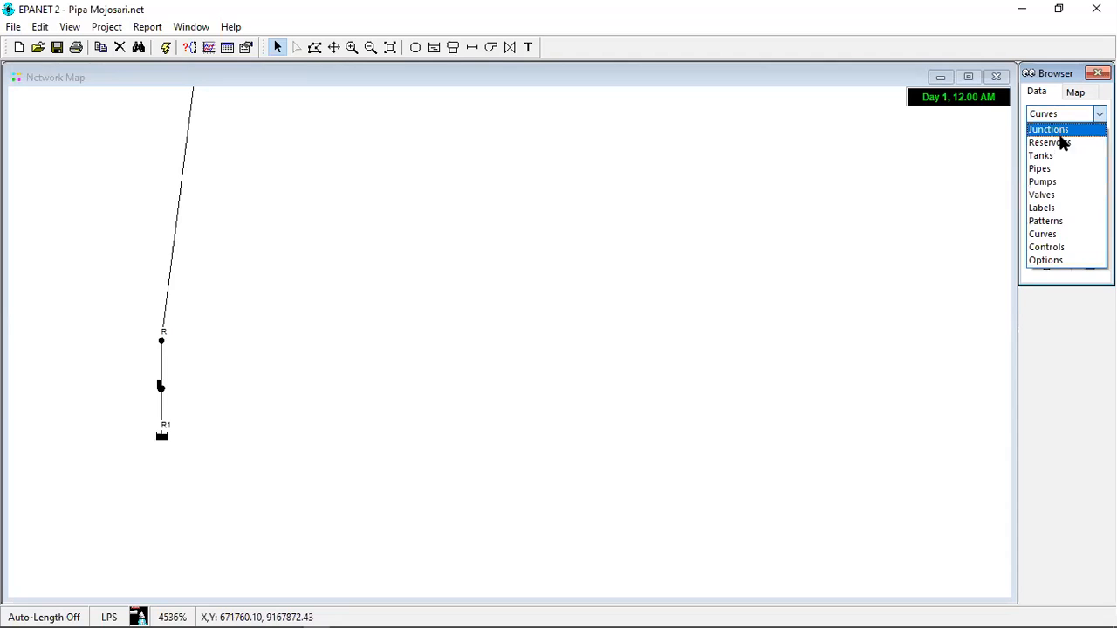
left_click(1065, 229)
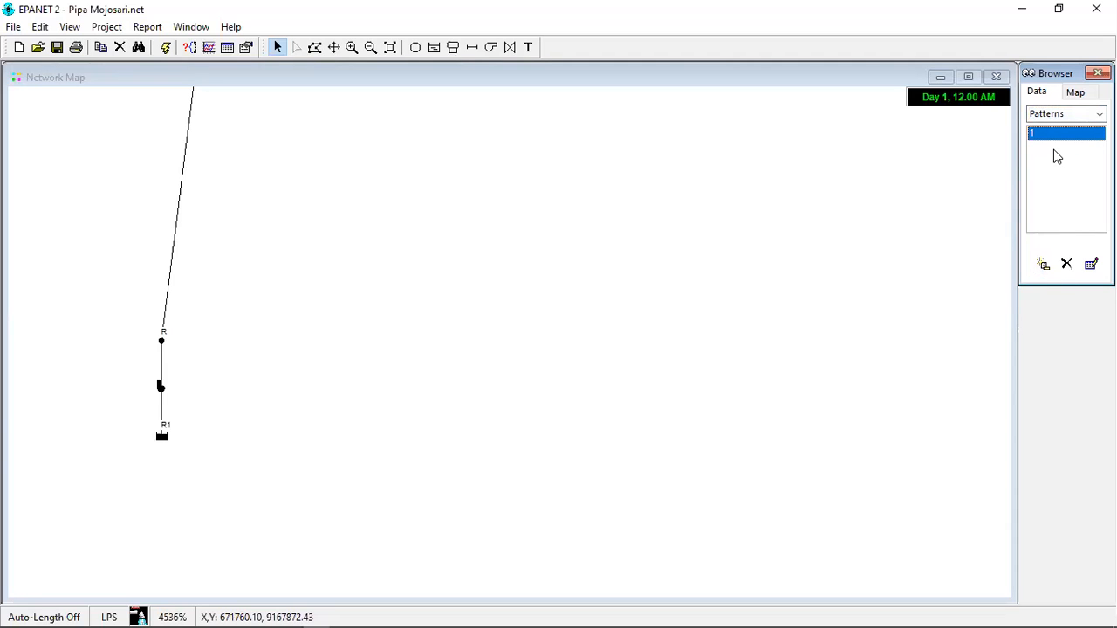
left_click(1091, 263)
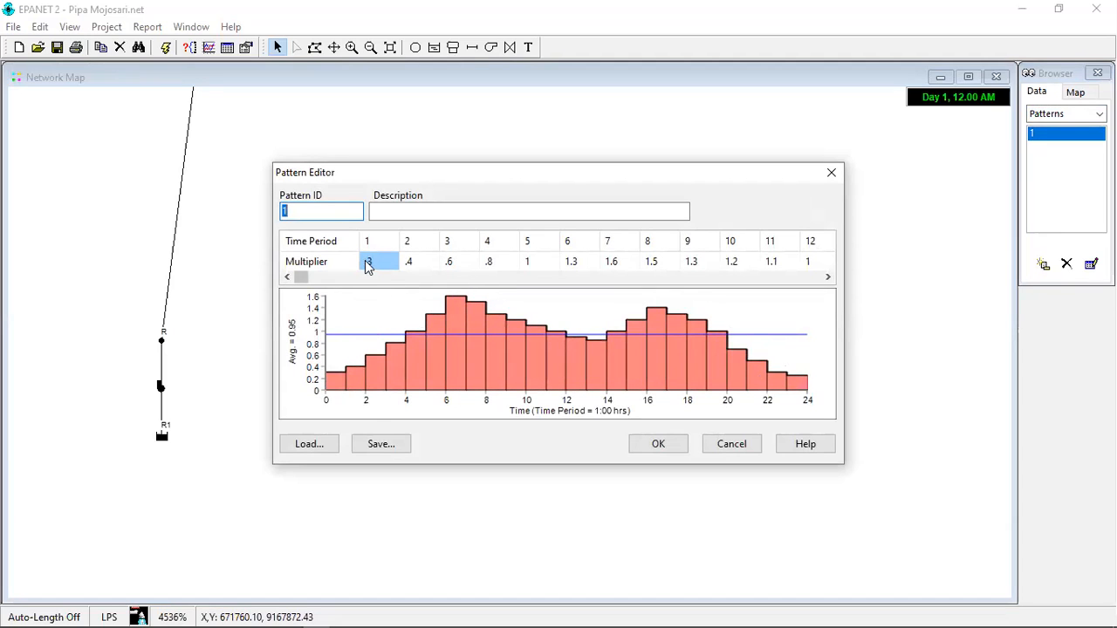
left_click(419, 263)
left_click(468, 265)
left_click(494, 260)
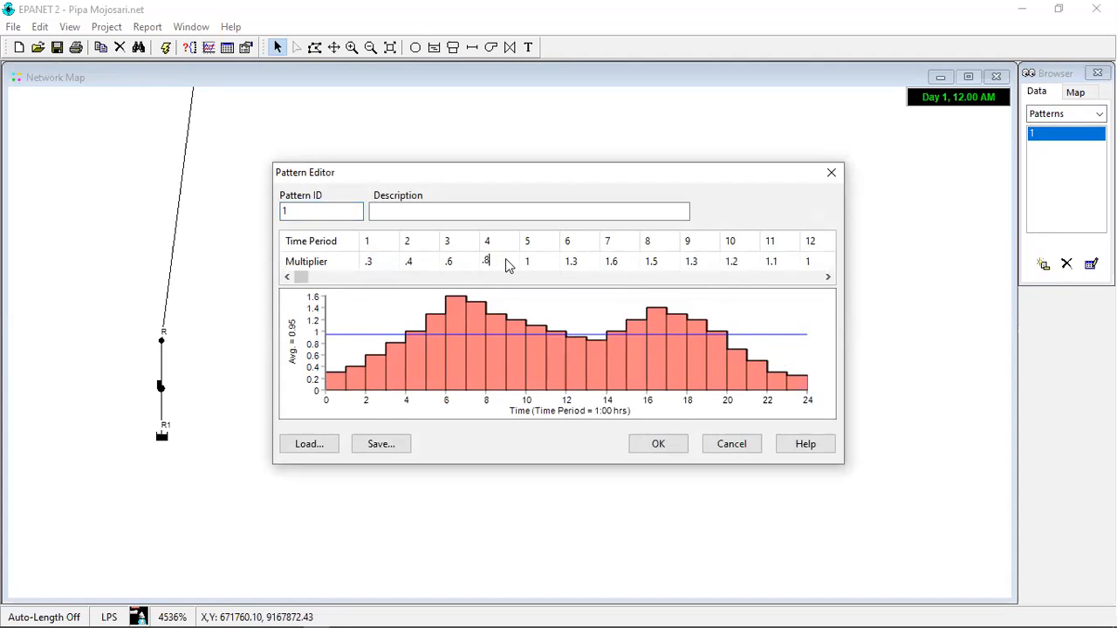
left_click(372, 263)
left_click(424, 265)
left_click(459, 264)
left_click(498, 263)
left_click(541, 262)
left_click(572, 264)
left_click(292, 213)
left_click_drag(292, 213, 282, 212)
left_click(382, 264)
left_click(665, 446)
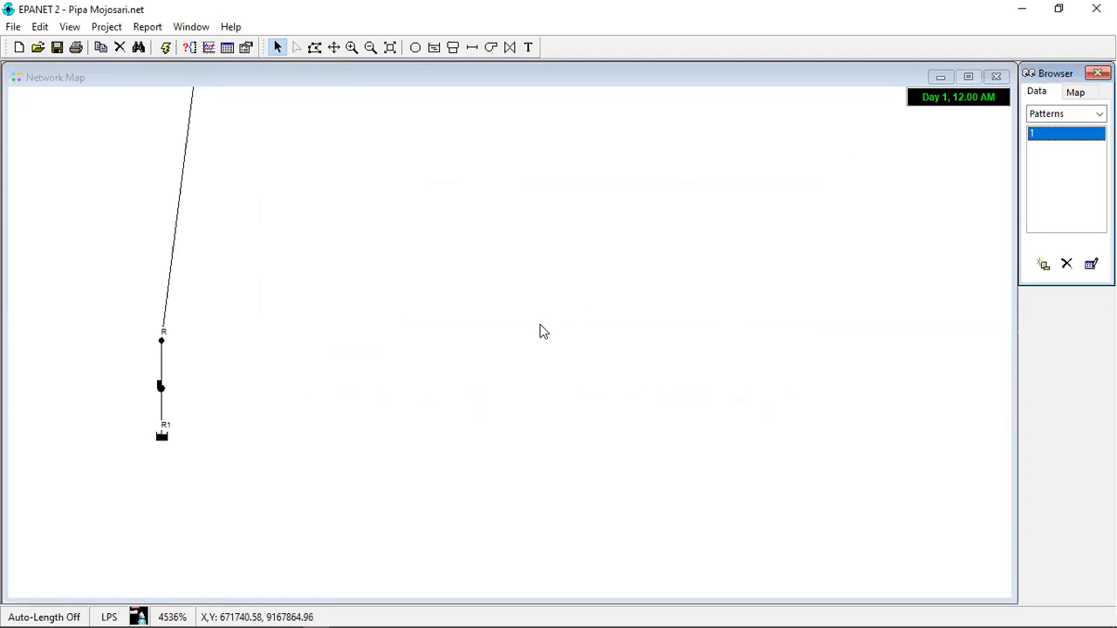
Step: Show the full extent of the network, run the hydraulic analysis and acknowledge the run status
left_click(390, 47)
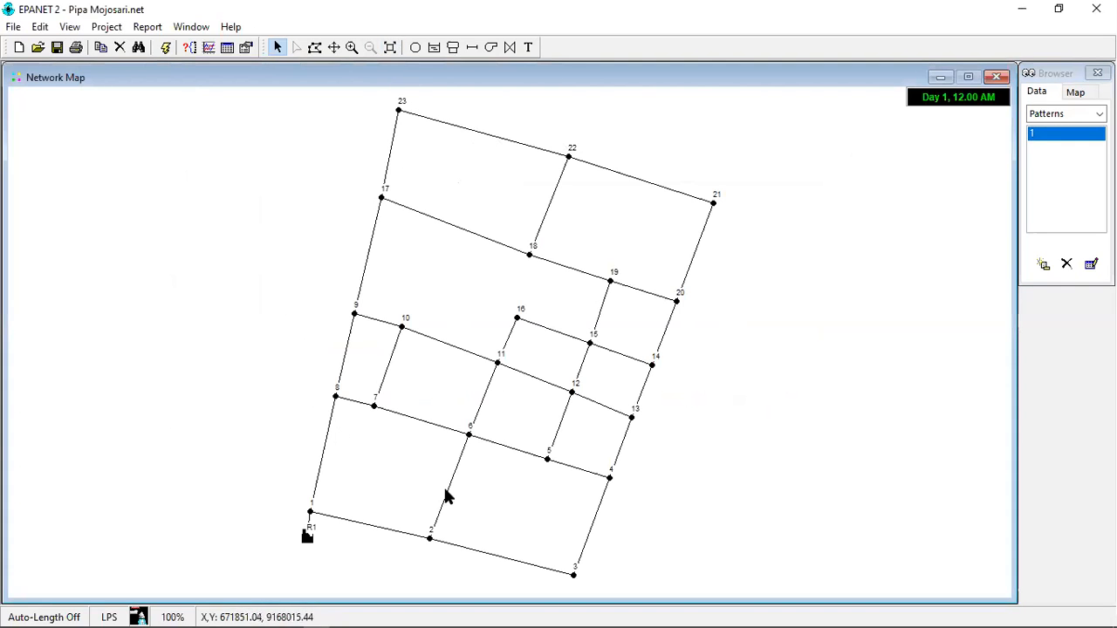
left_click(168, 51)
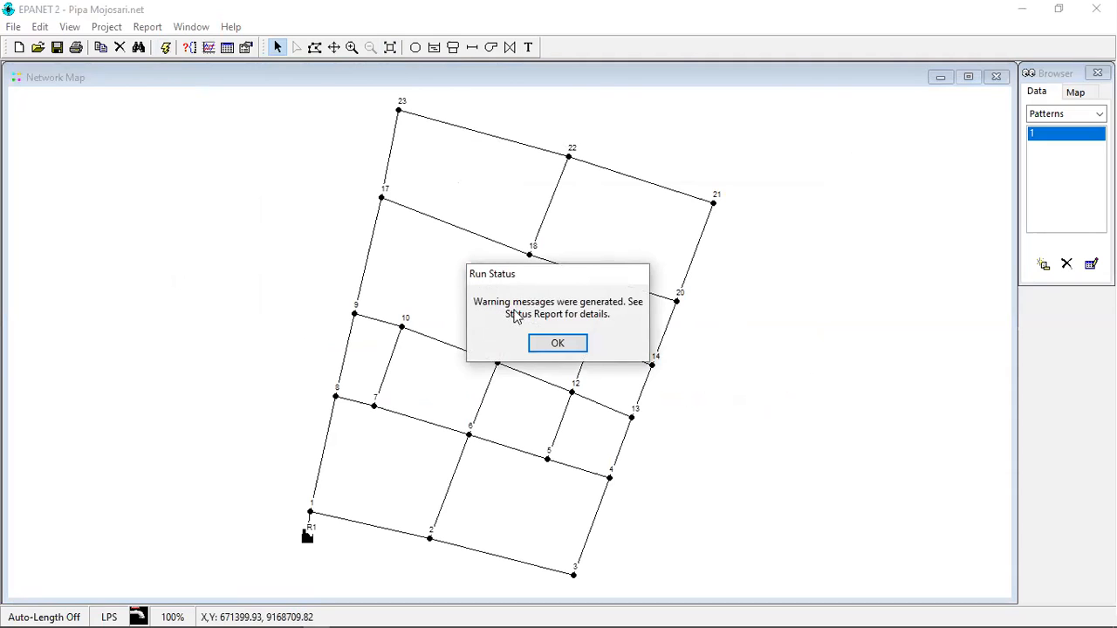
left_click(556, 345)
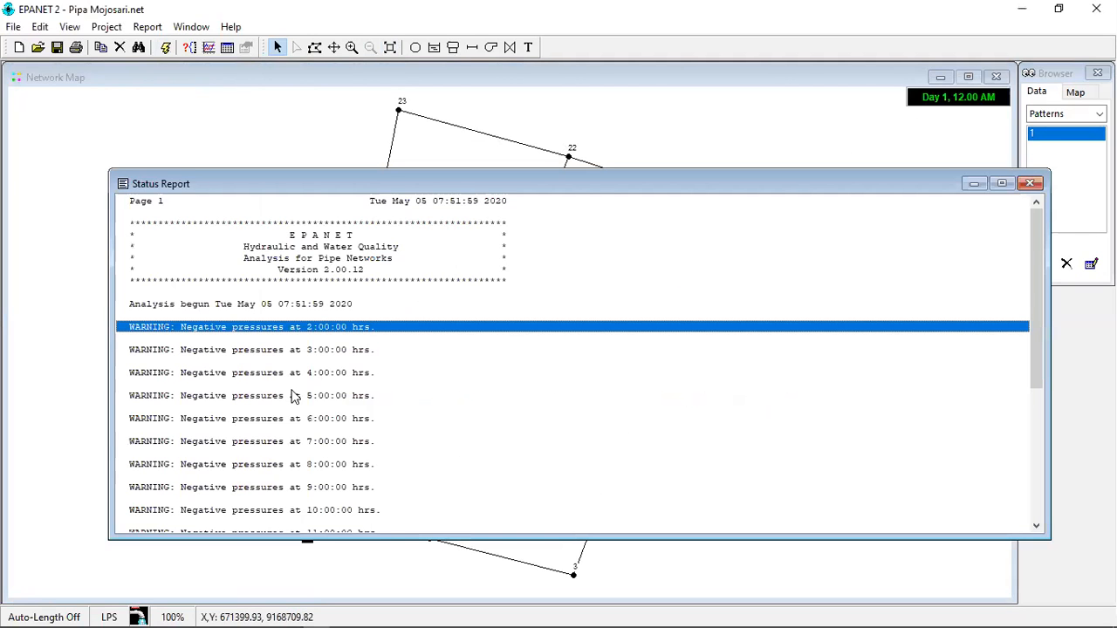
Step: Read through the hourly warnings in the status report and close it
scroll(292, 395, "down", 4)
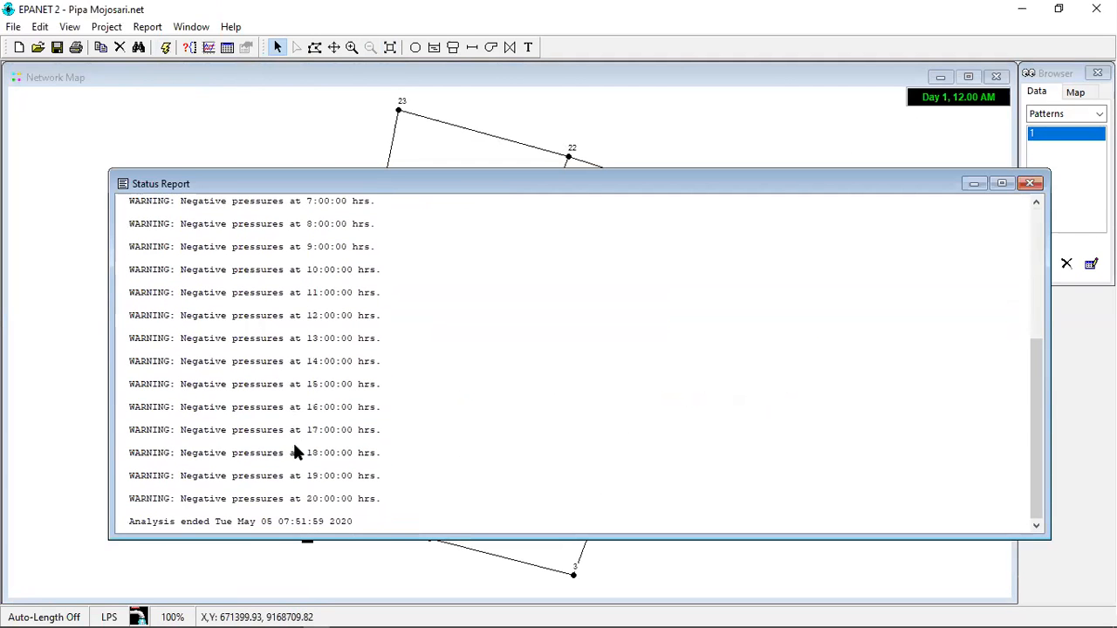
scroll(292, 445, "up", 5)
scroll(266, 393, "down", 2)
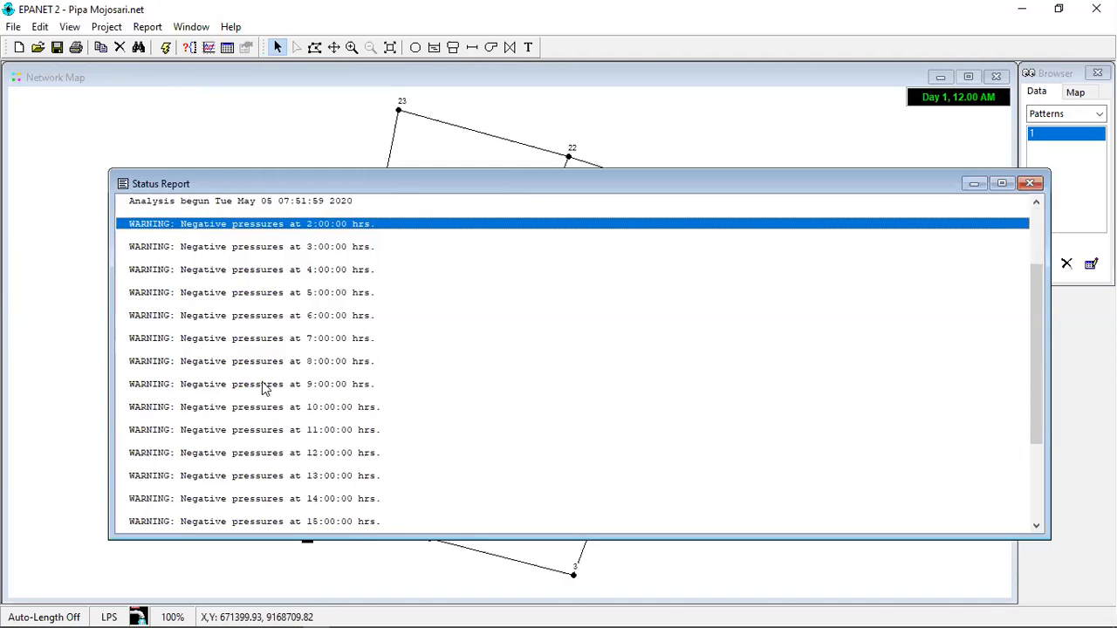
left_click(189, 247)
left_click_drag(209, 269, 284, 381)
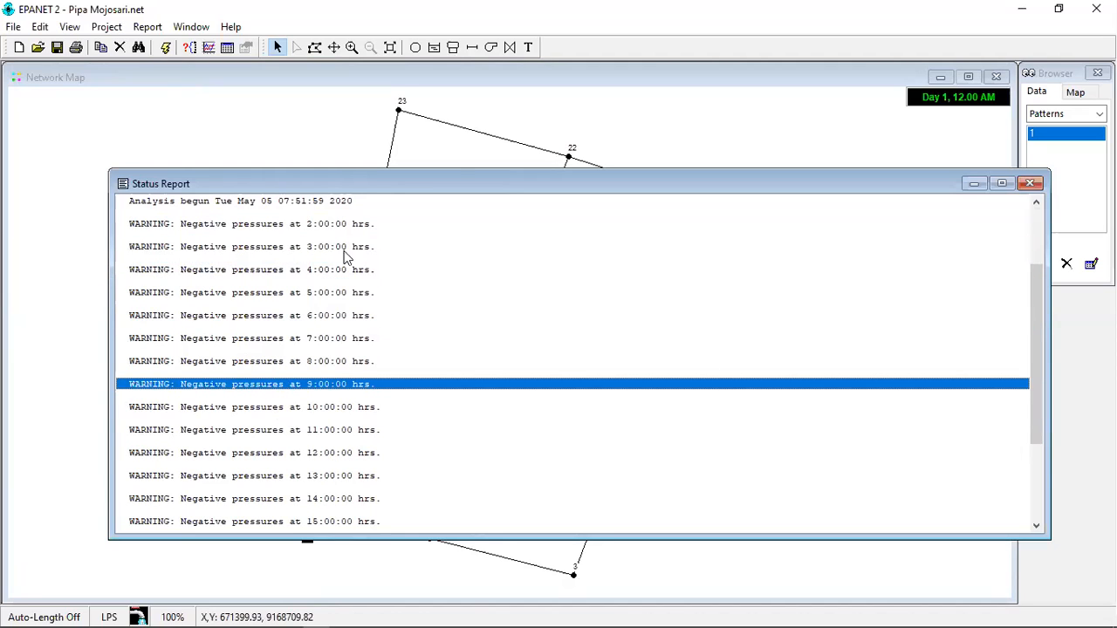
left_click(1030, 184)
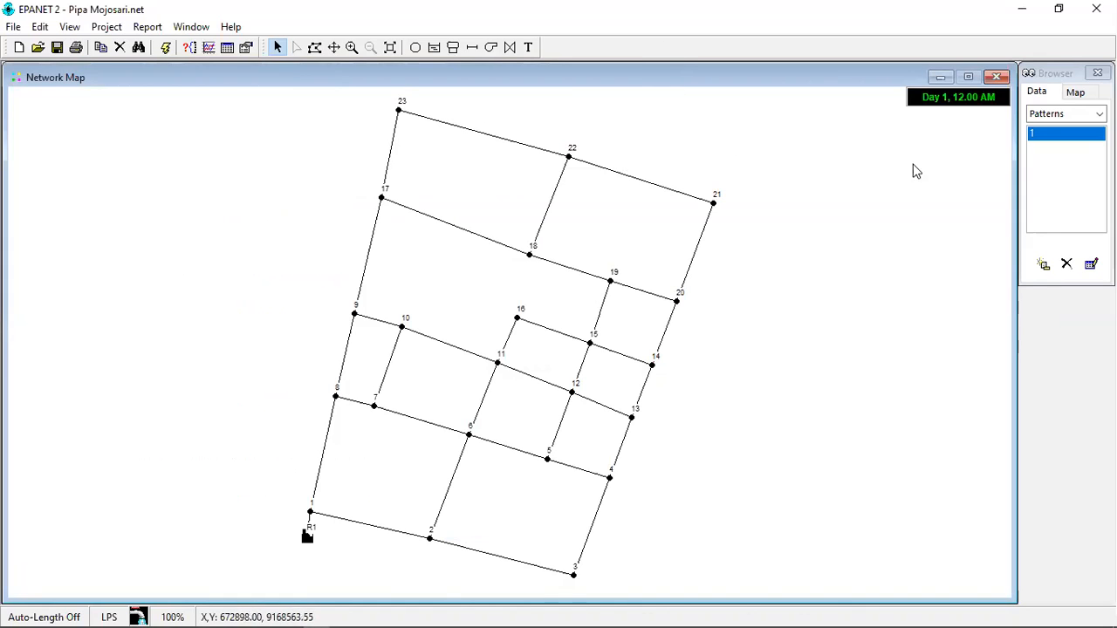
Step: Check the total duration of the simulation in the Times options and close them
left_click(1076, 93)
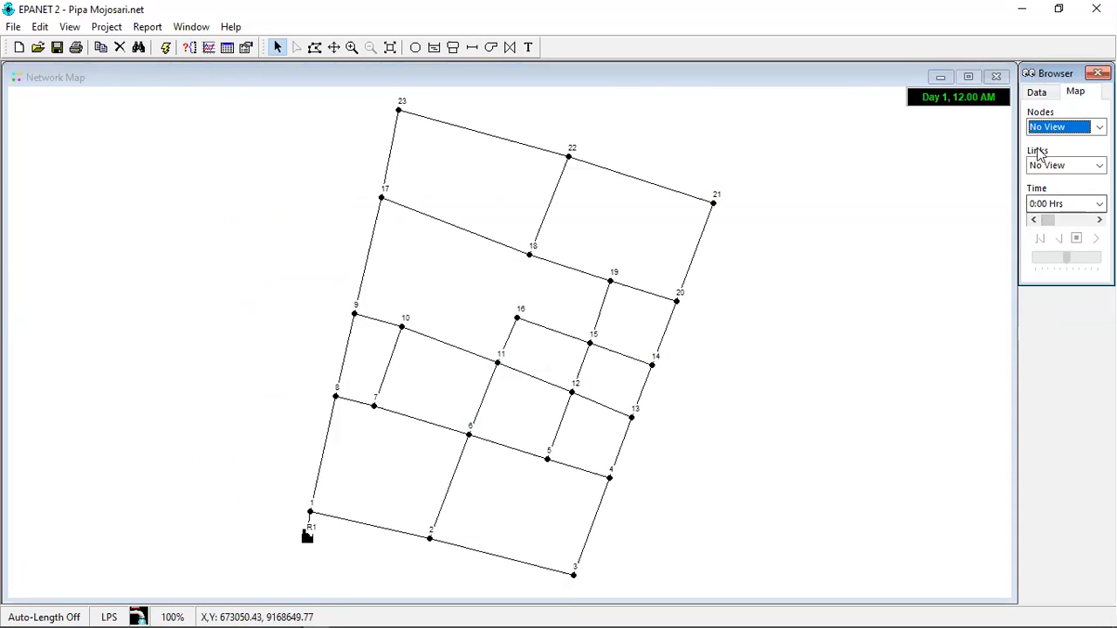
left_click(1036, 95)
left_click(1034, 118)
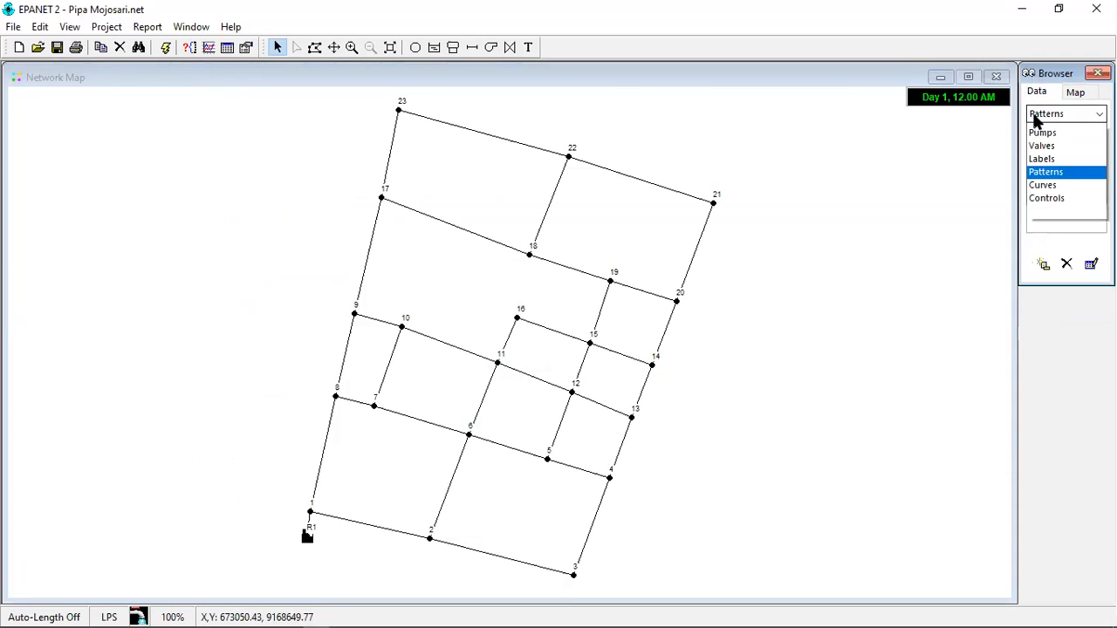
left_click(1046, 265)
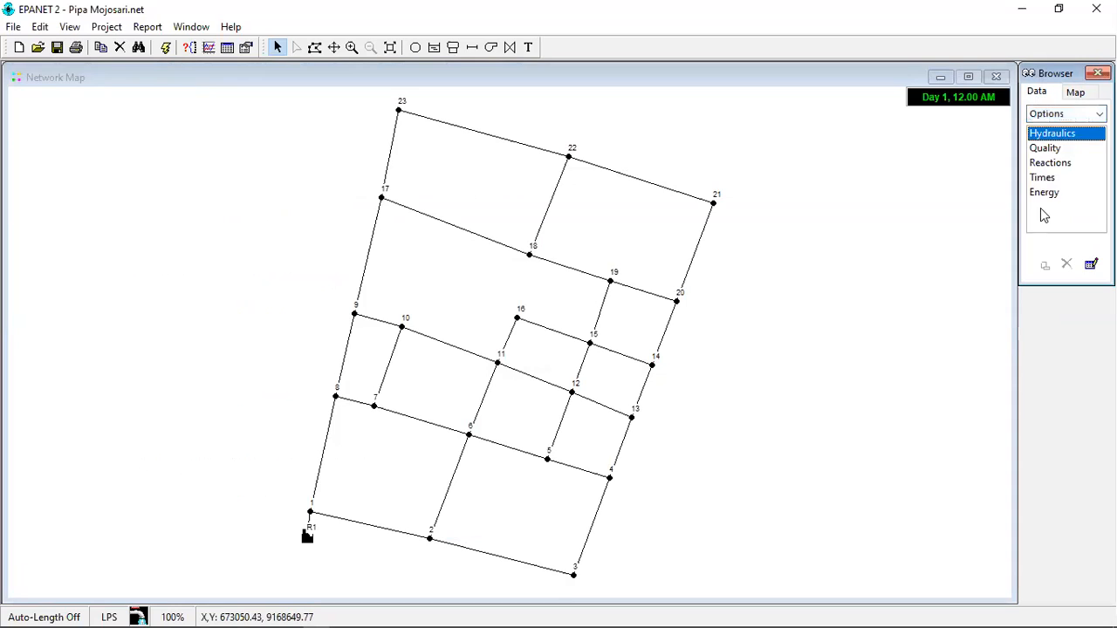
left_click(1042, 180)
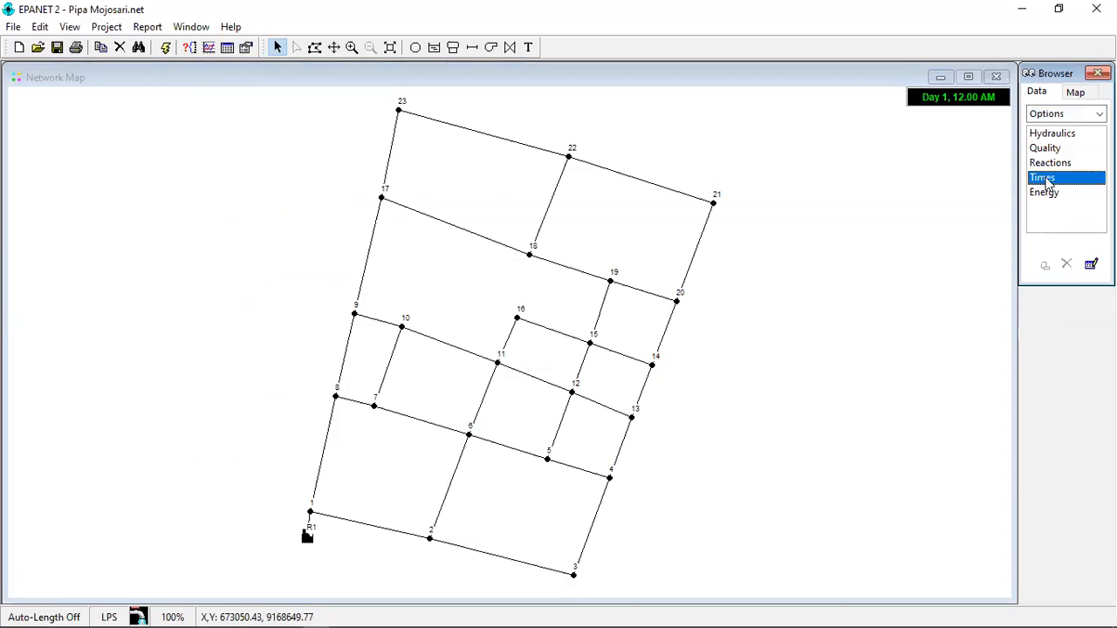
double_click(1046, 180)
left_click(591, 182)
double_click(564, 178)
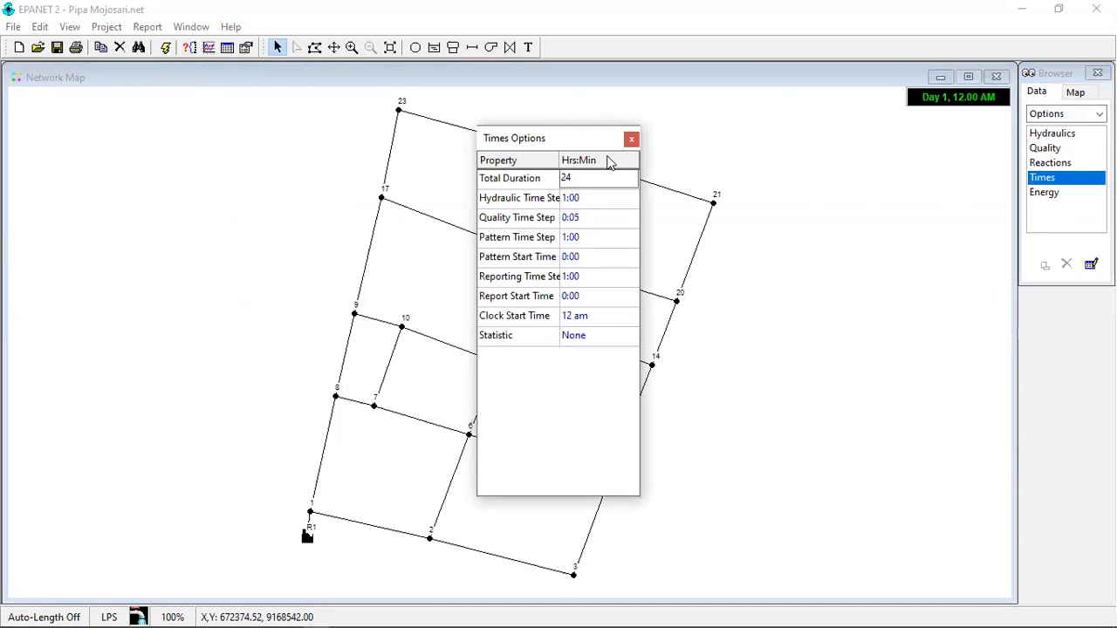
left_click(631, 140)
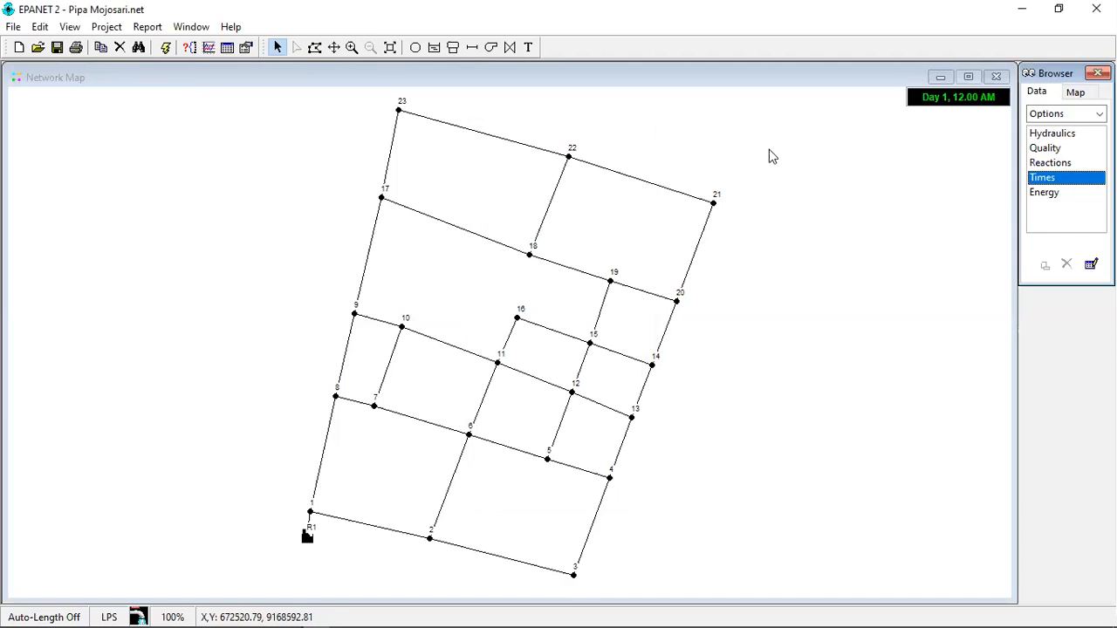
Step: Display Pressure on the network map's nodes and Velocity on its links
left_click(1075, 92)
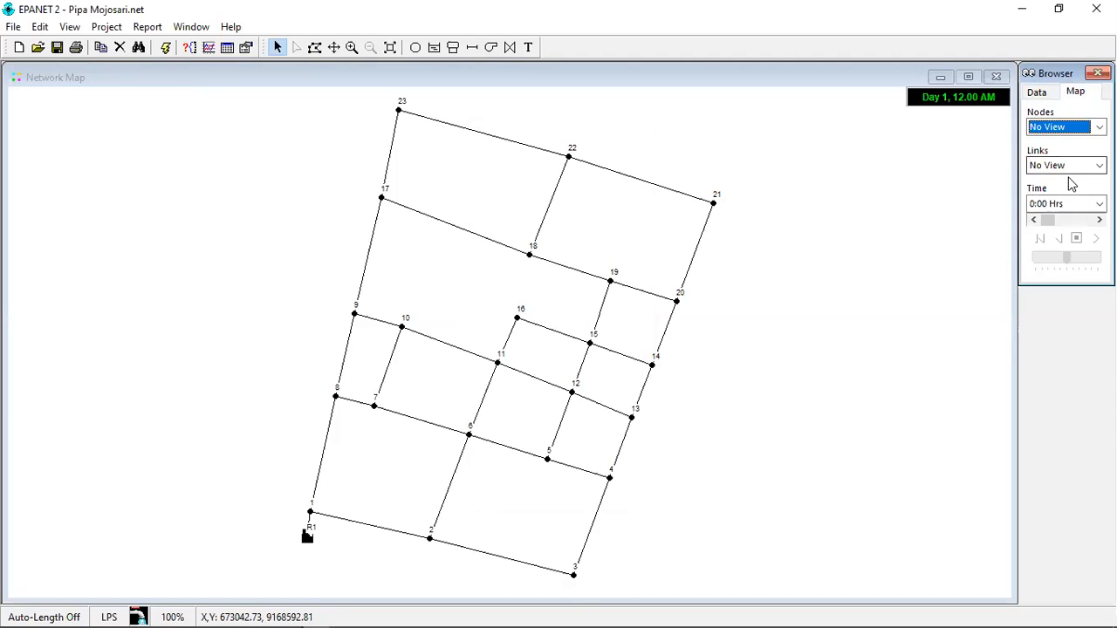
left_click(1098, 127)
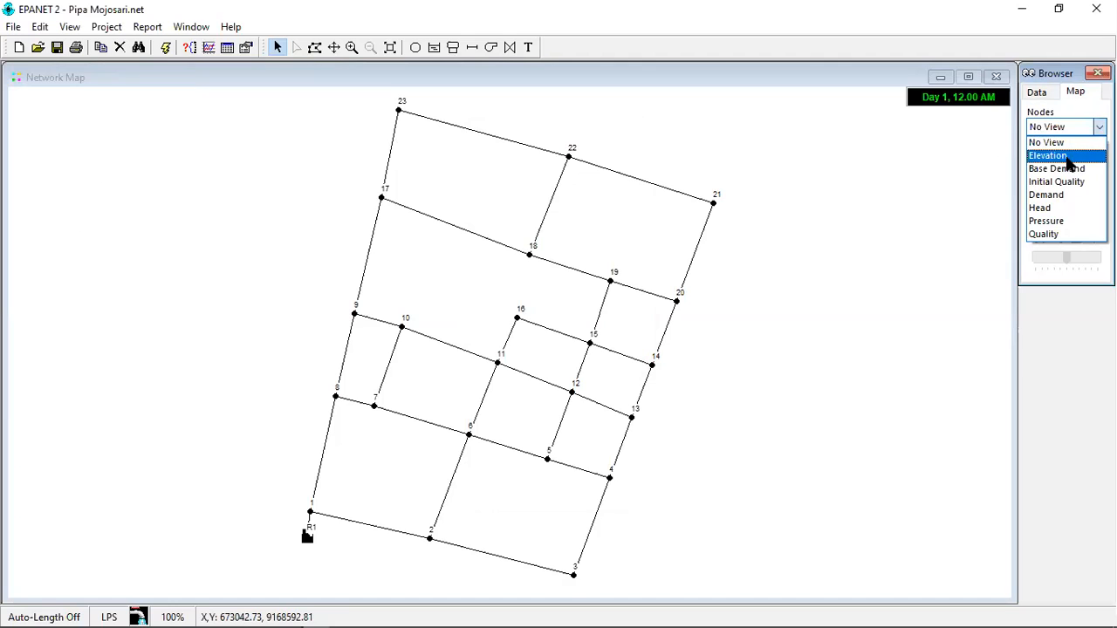
left_click(1058, 221)
left_click(1093, 165)
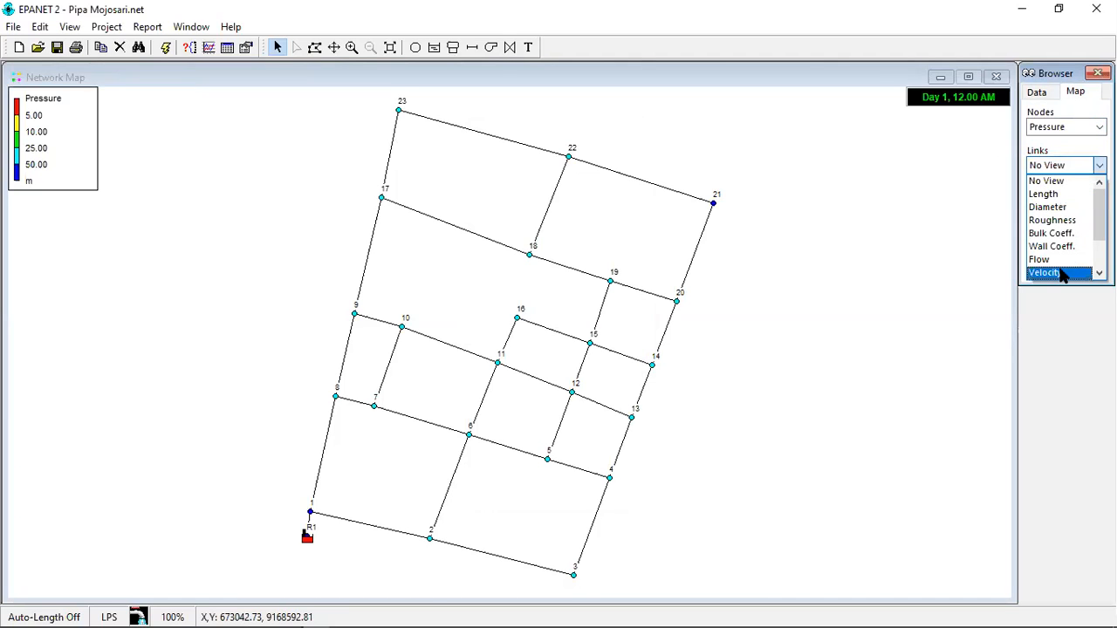
left_click(1061, 273)
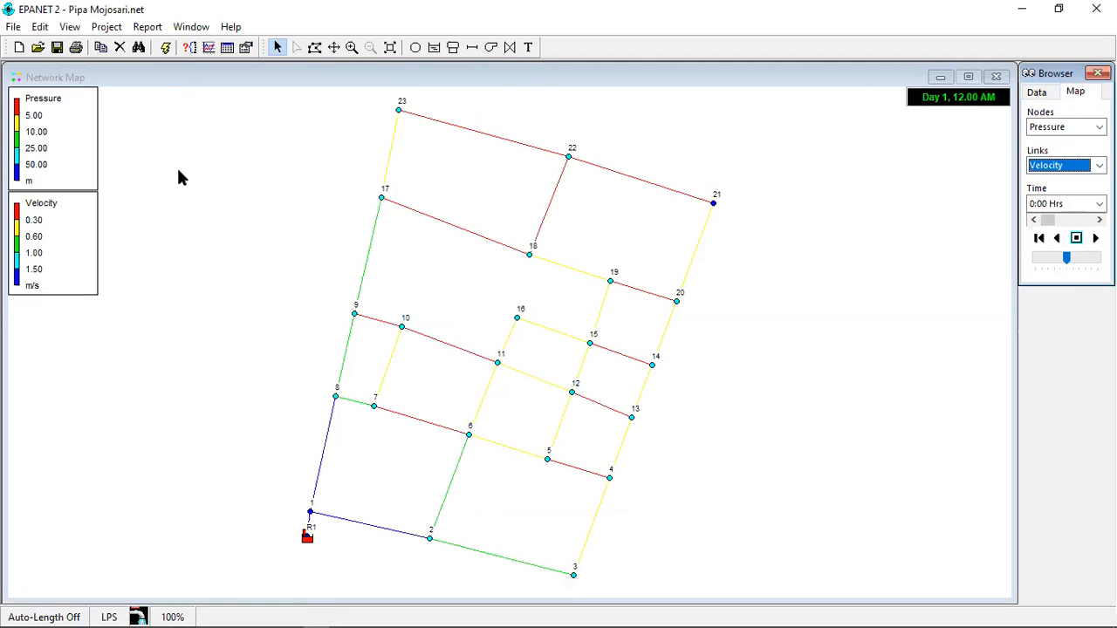
Step: Inspect the map's pressures and velocities at 1:00 and 6:00 hours and play the time animation up to 21:00 hours
left_click(1098, 203)
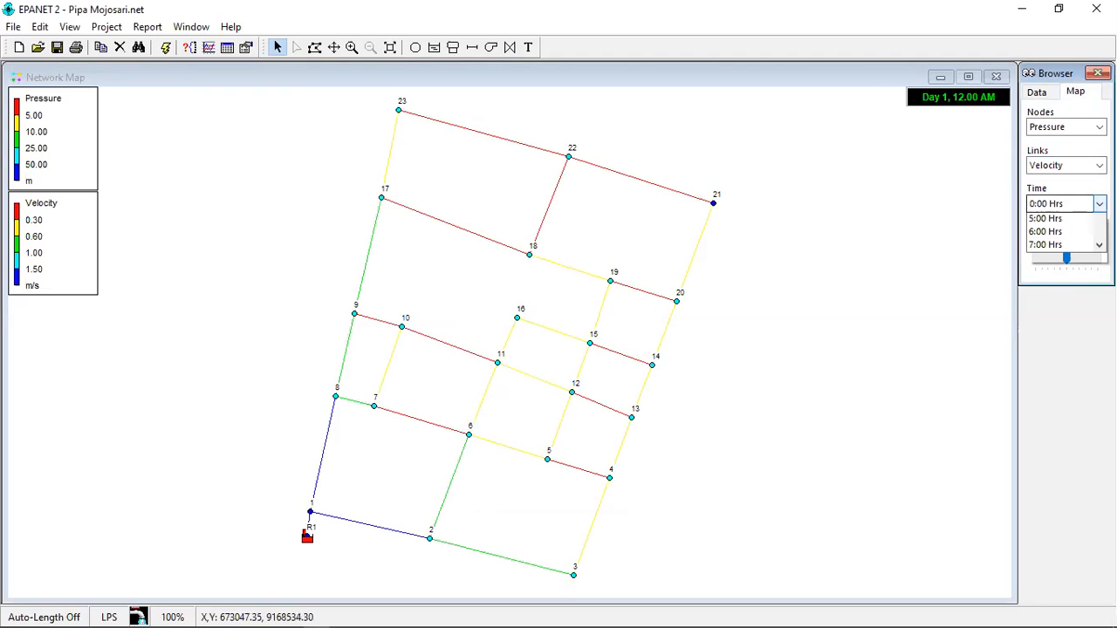
left_click(1065, 234)
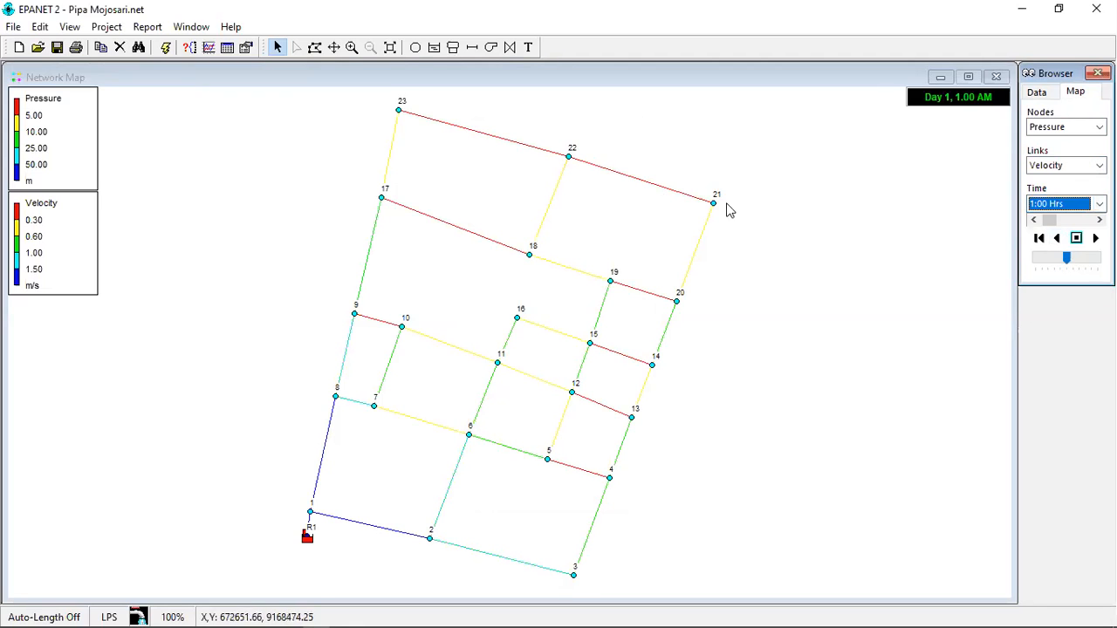
left_click(1099, 203)
left_click(1045, 285)
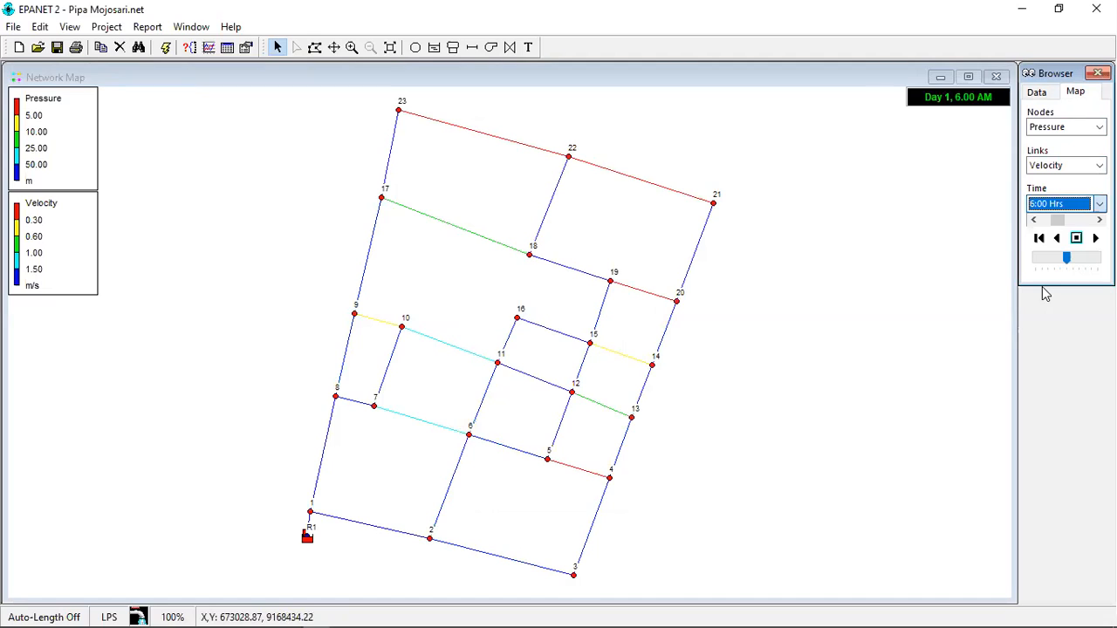
left_click(1098, 203)
left_click(1099, 203)
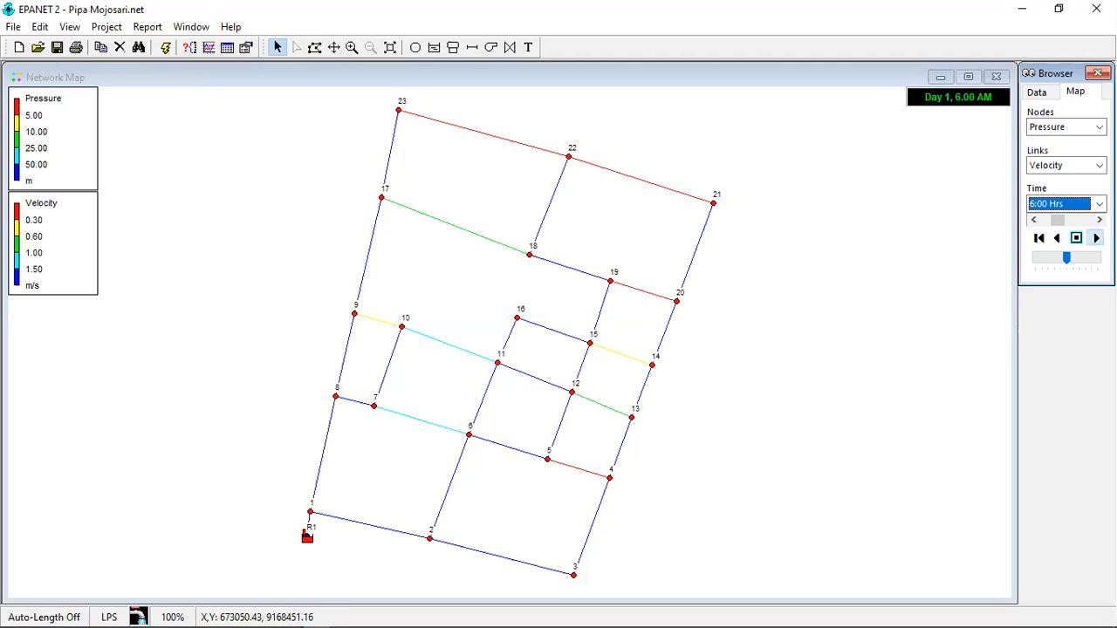
left_click(1096, 237)
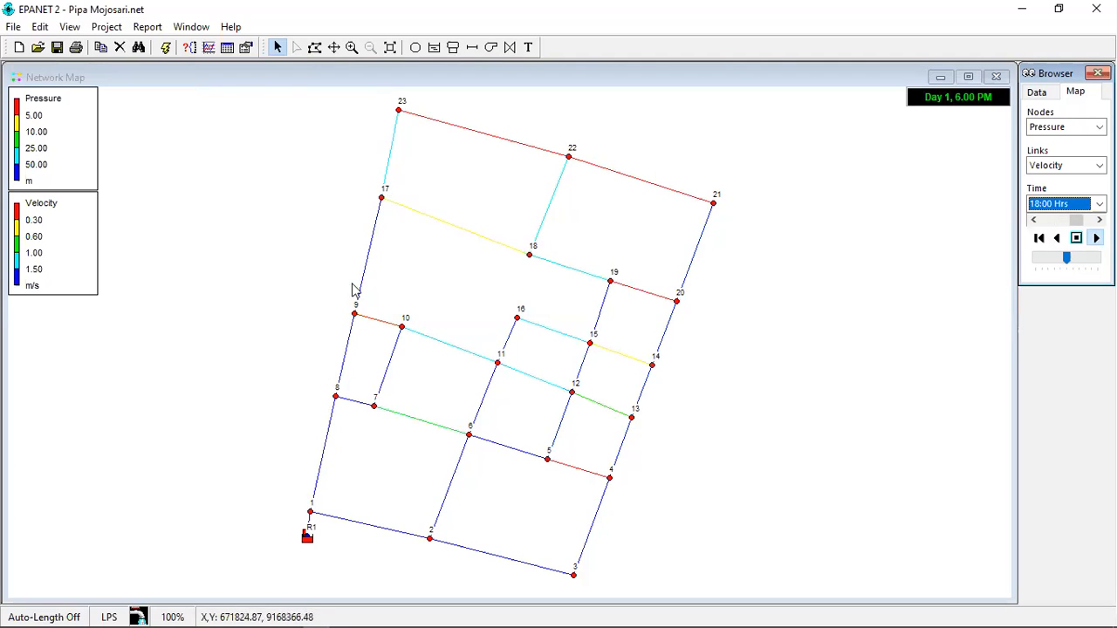
left_click(1078, 240)
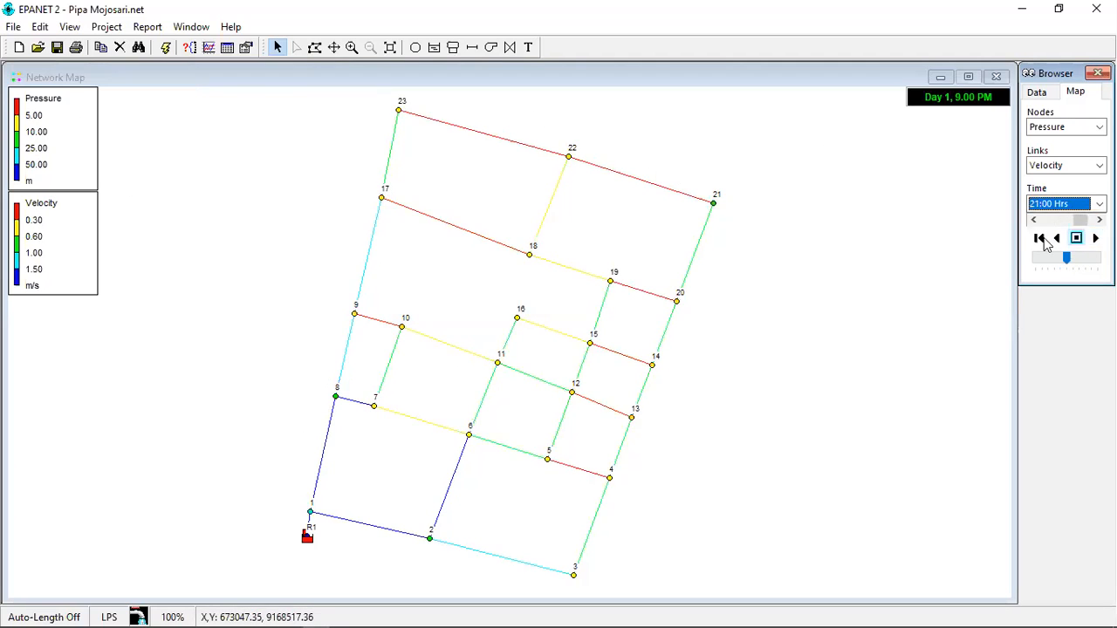
Step: Examine the velocity, diameter and roughness of the pipe between nodes 22 and 21 and close its properties
double_click(642, 186)
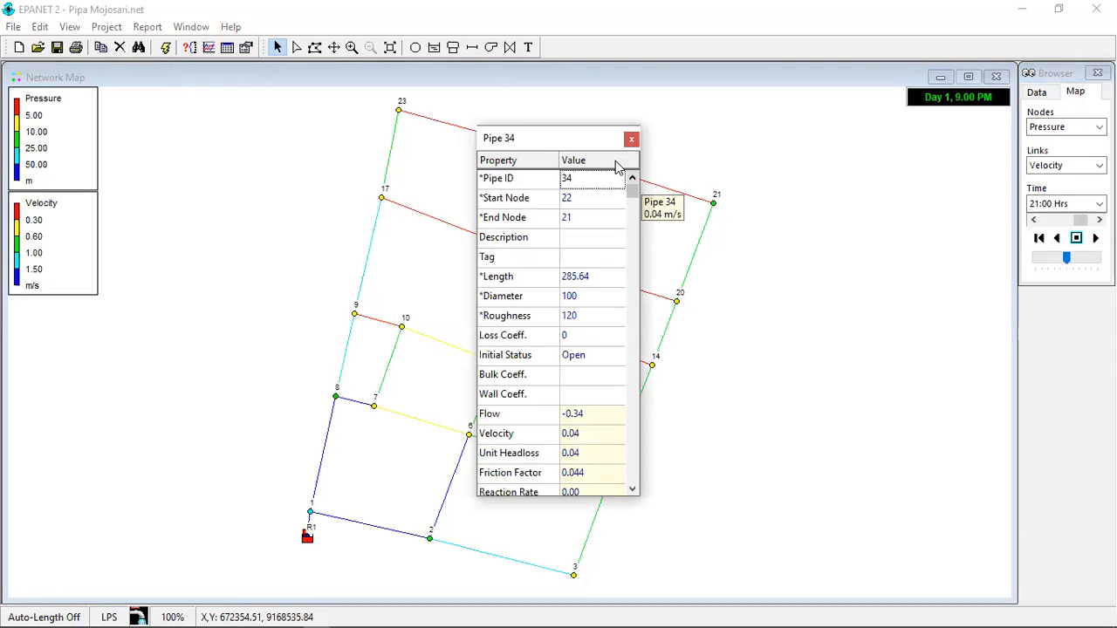
left_click_drag(571, 139, 469, 122)
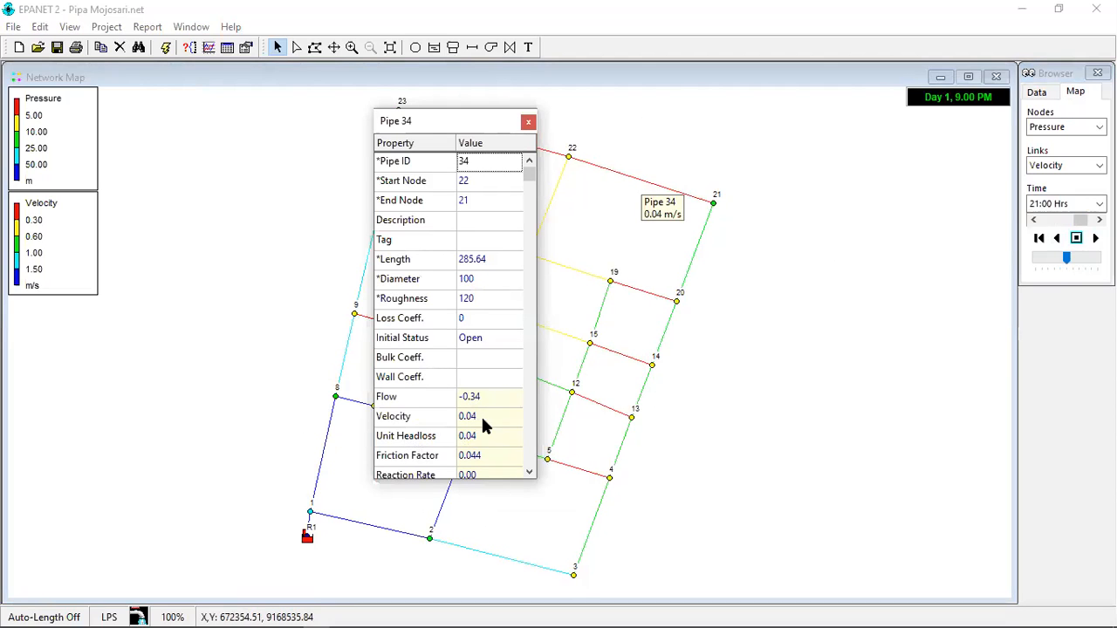
left_click(479, 419)
left_click(479, 282)
left_click(485, 297)
left_click(485, 277)
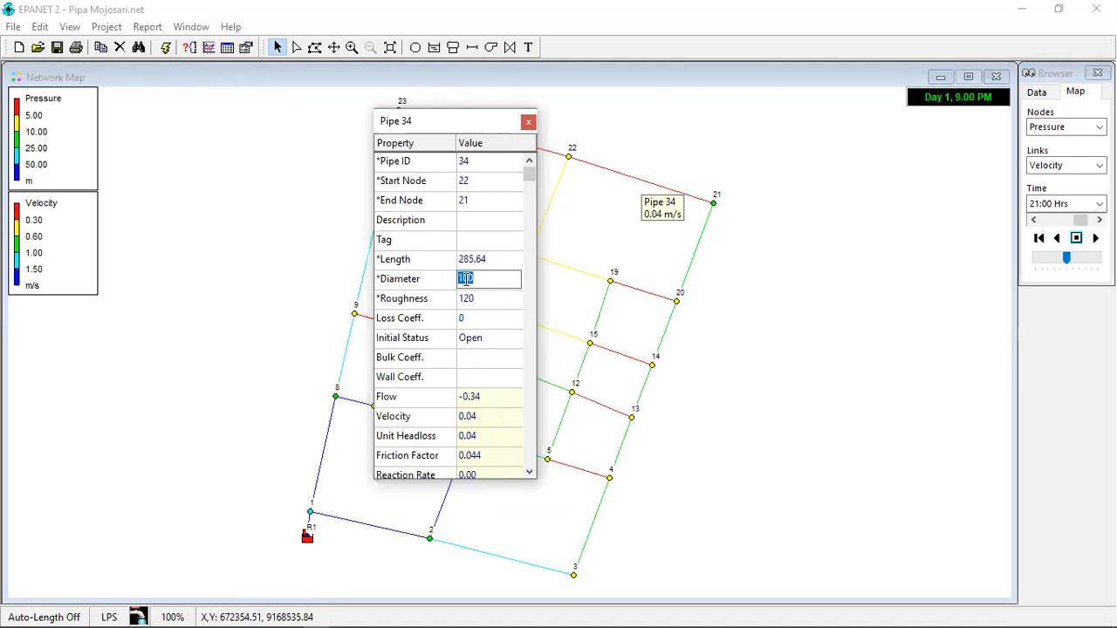
left_click(528, 123)
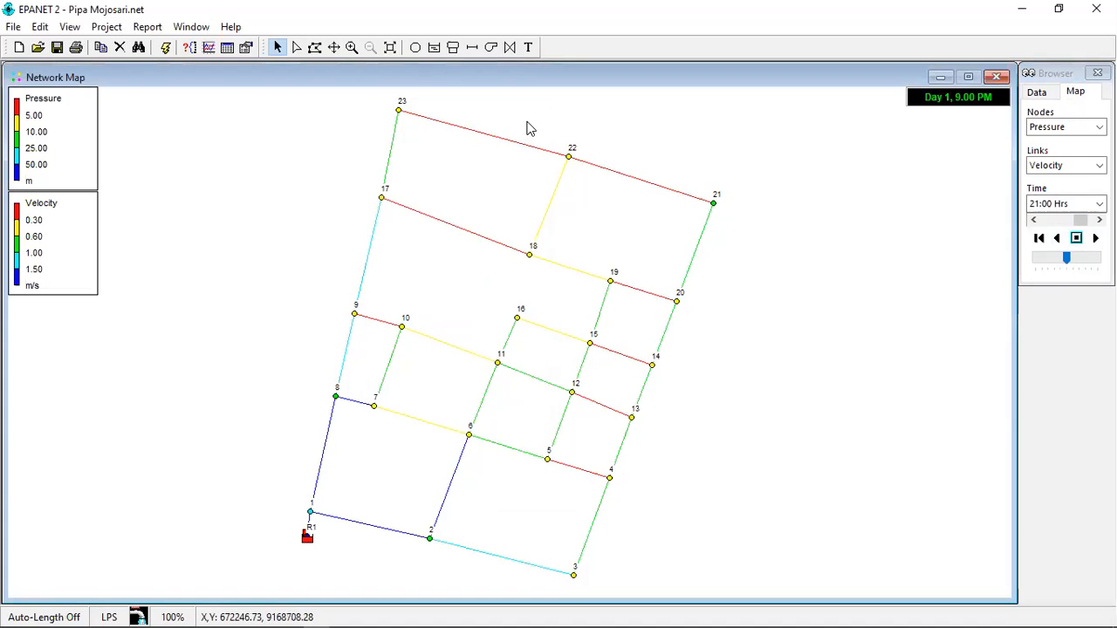
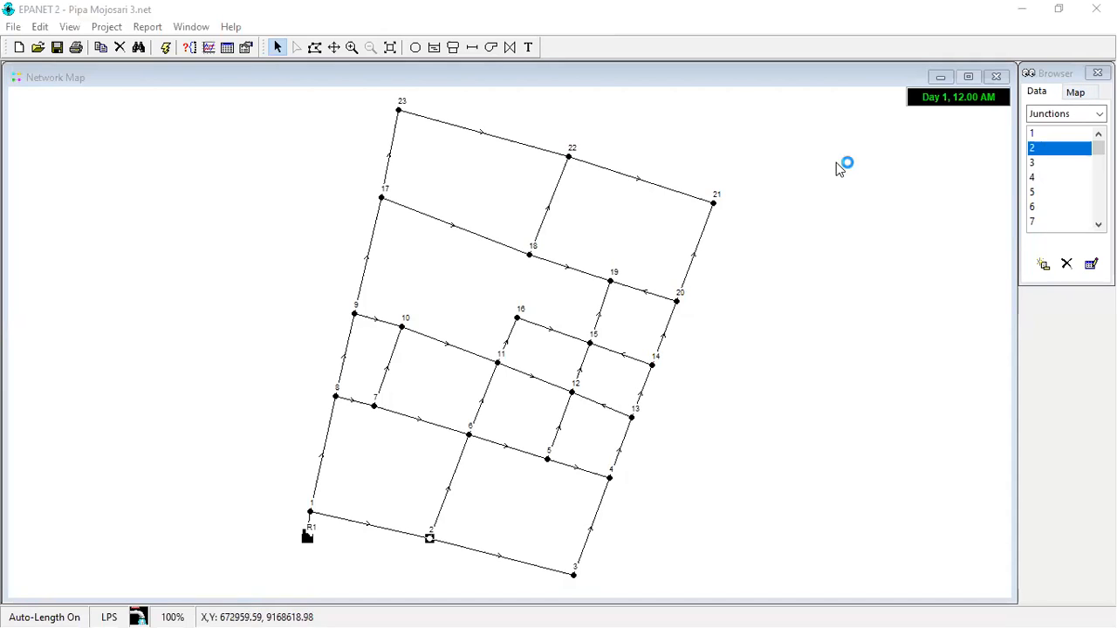
Step: Run the hydraulic analysis of the Pipa Mojosari 3 network and acknowledge the run status
left_click(165, 49)
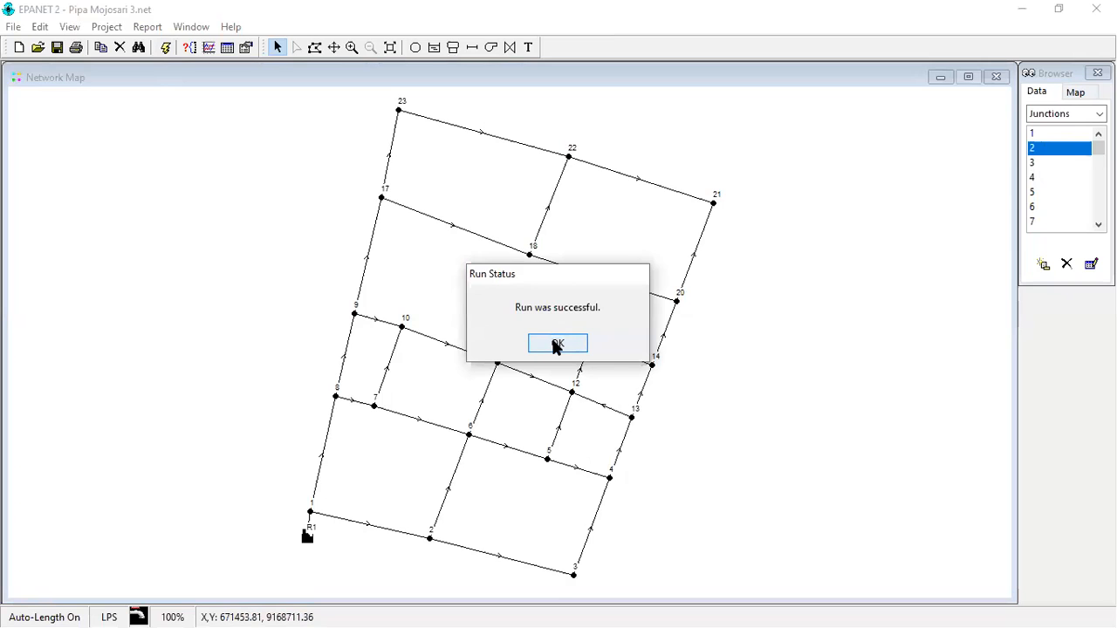
left_click(557, 345)
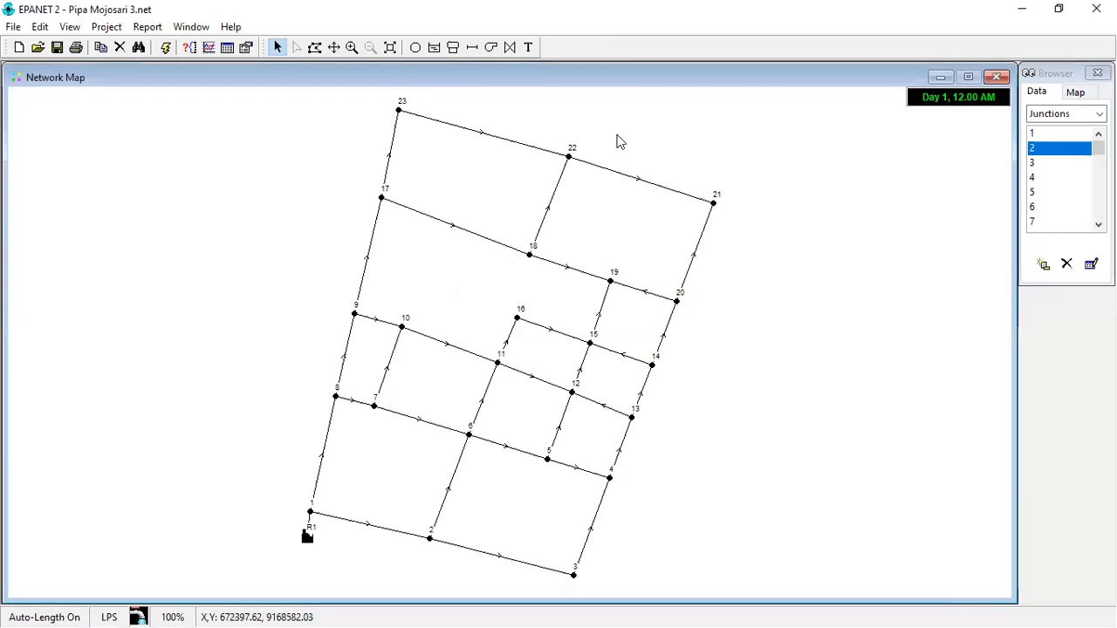
left_click(450, 491)
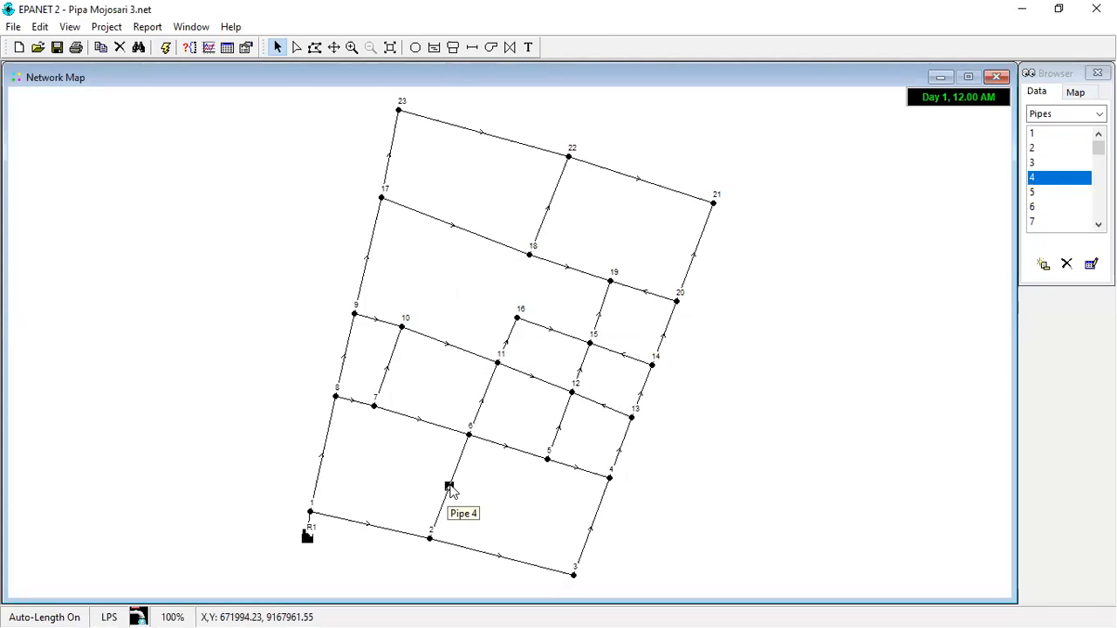
left_click(417, 422)
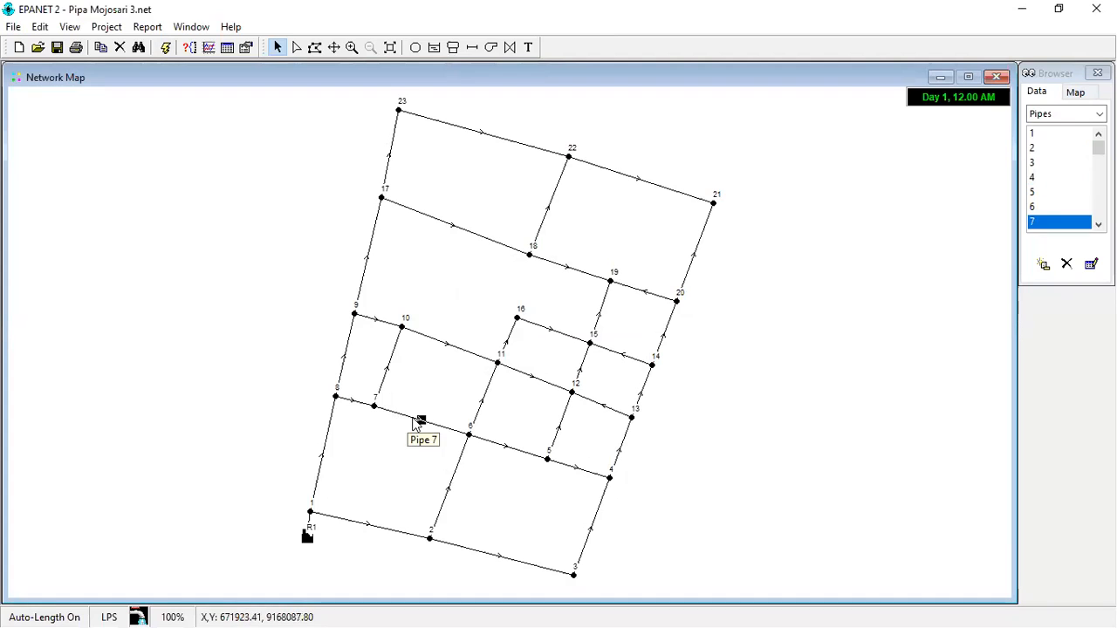
left_click(448, 350)
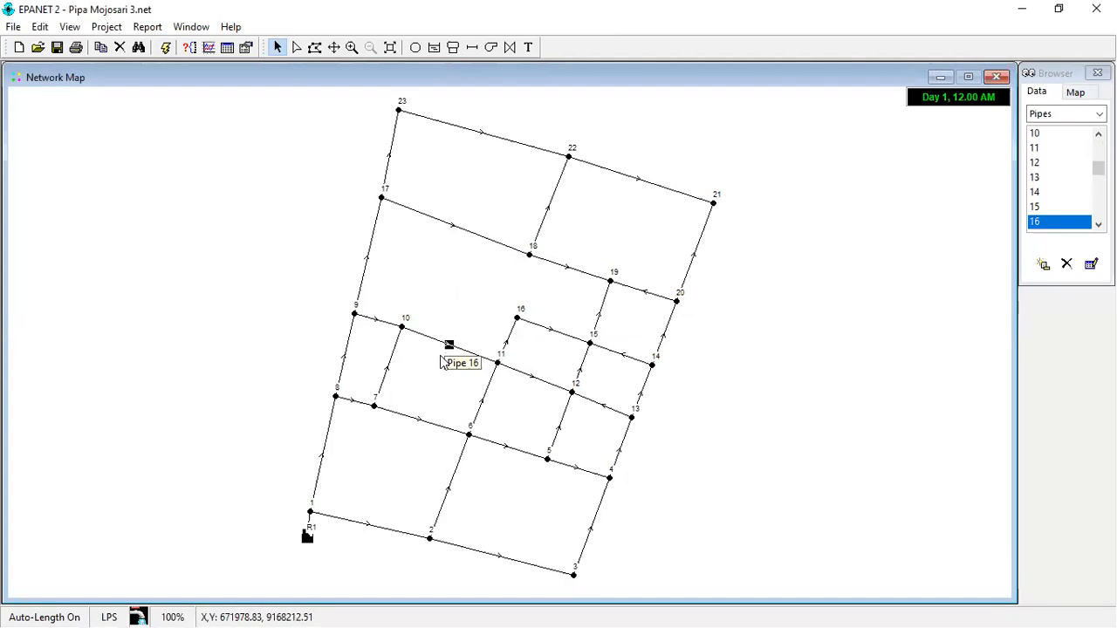
left_click(322, 461)
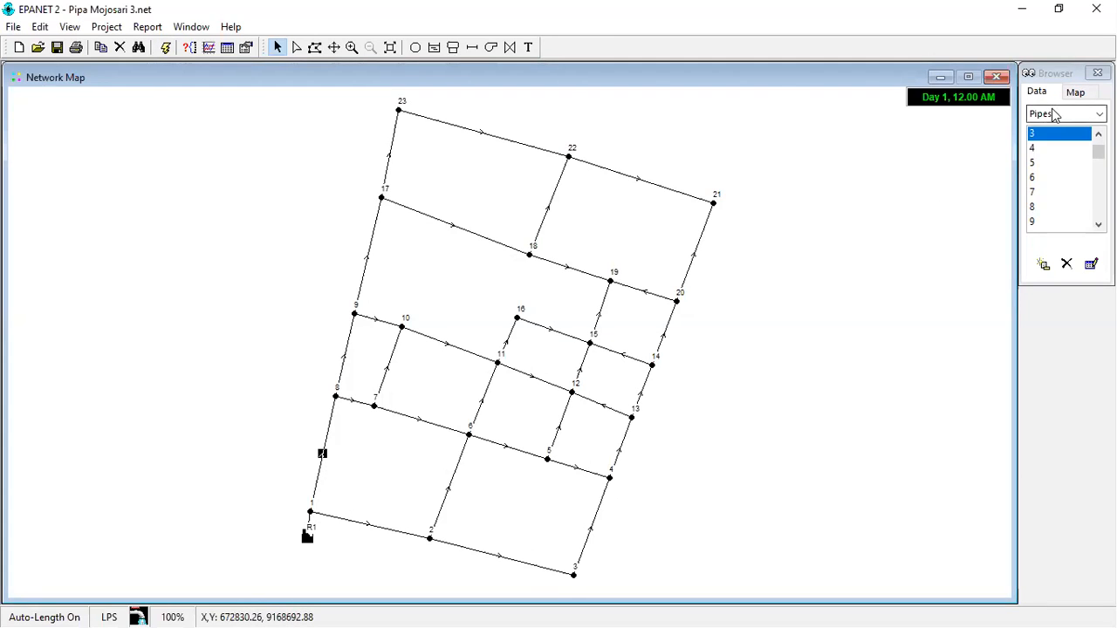
Step: Colour the network map's nodes by Pressure and its links by Velocity
left_click(1054, 114)
left_click(1075, 94)
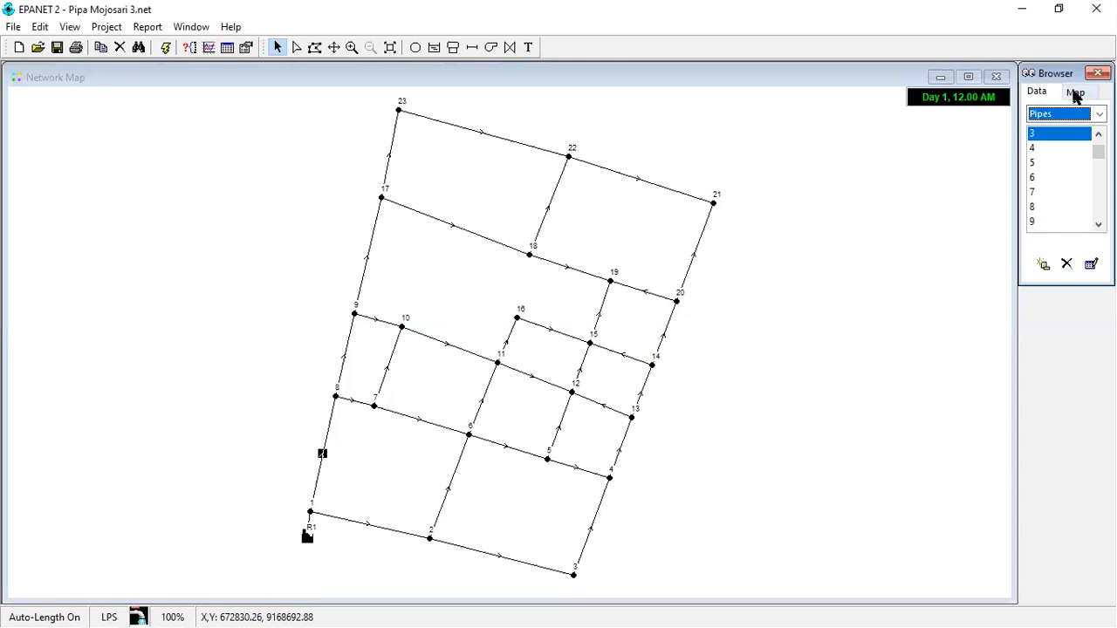
left_click(1045, 93)
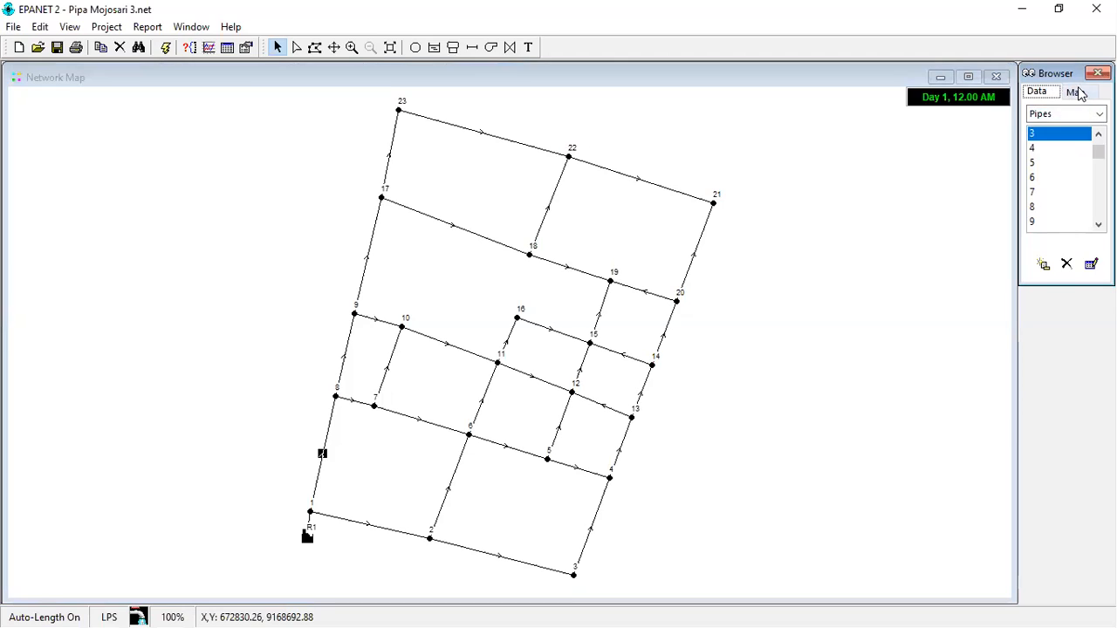
left_click(1076, 93)
left_click(1076, 128)
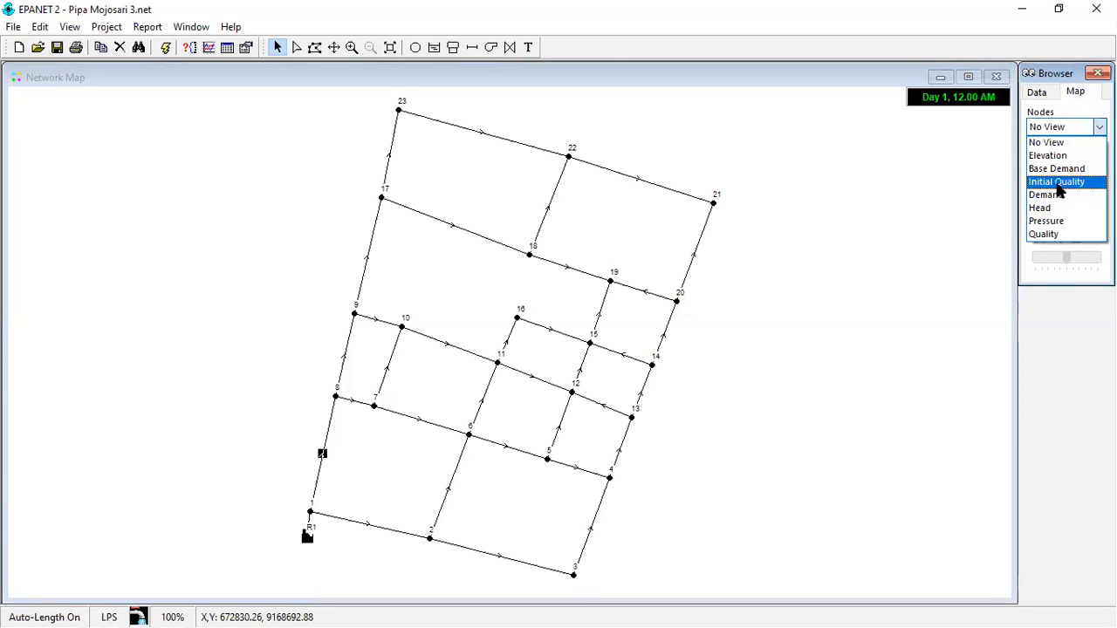
left_click(1058, 220)
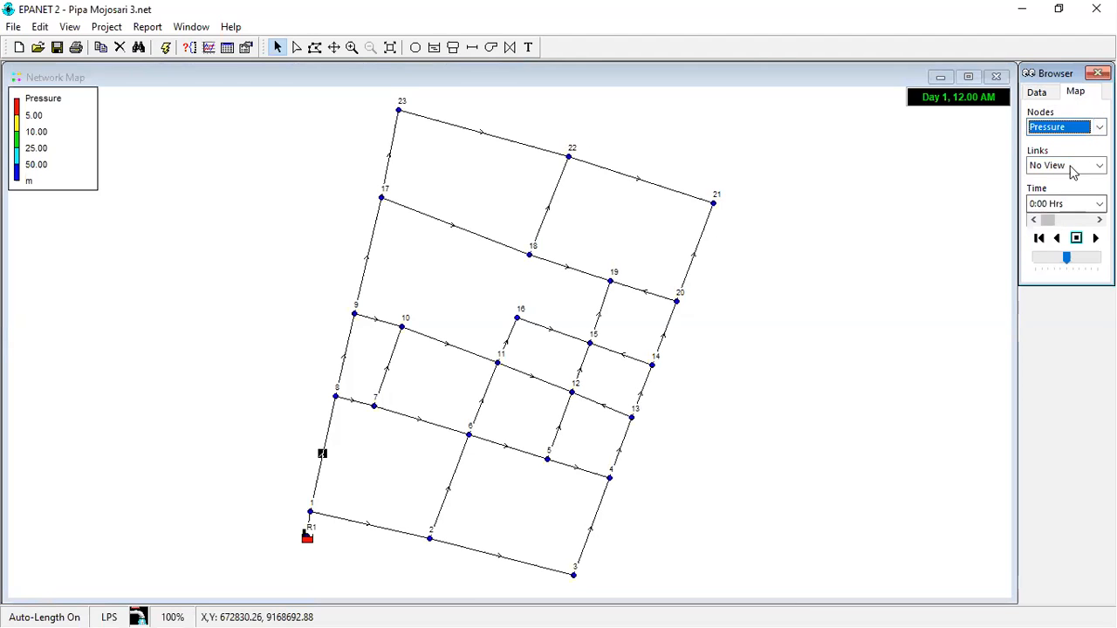
left_click(1073, 165)
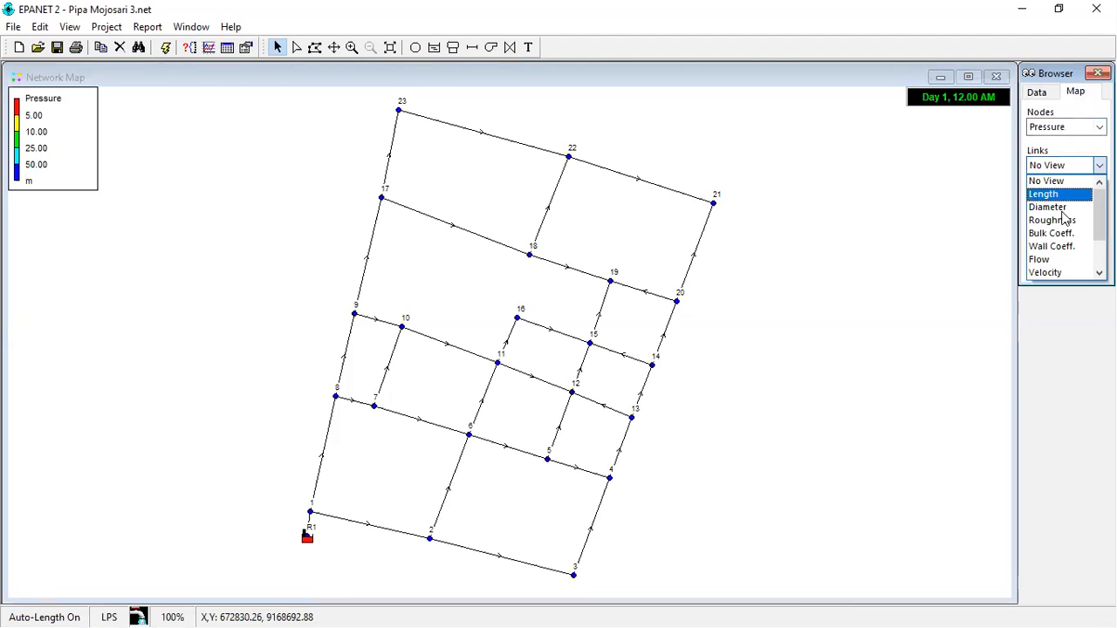
left_click(1059, 272)
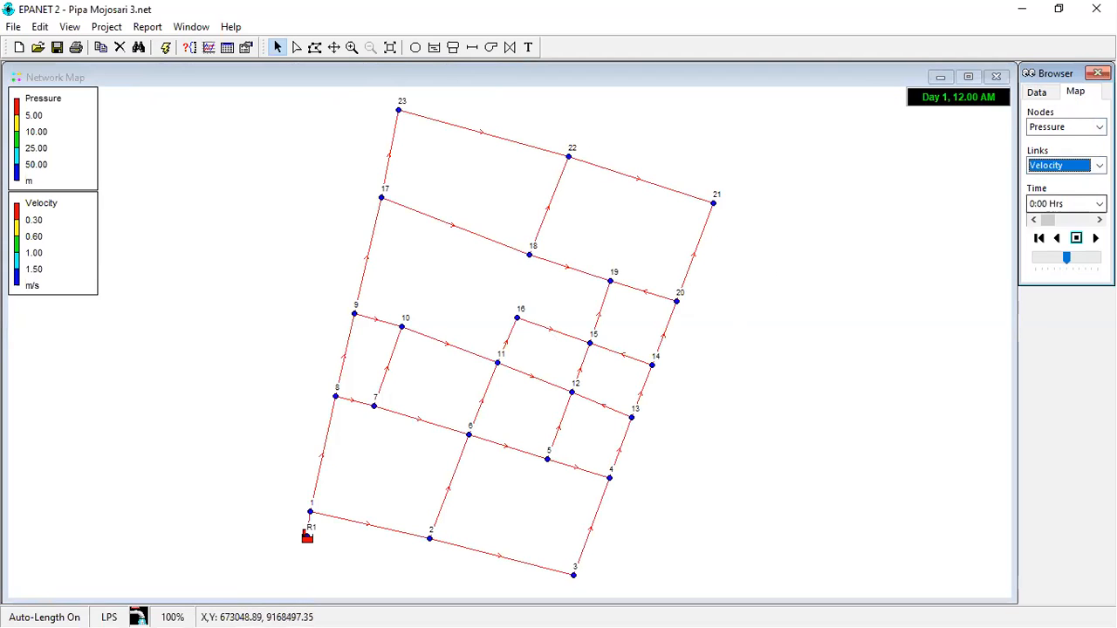
Step: Show the map results at 6:00 hours and examine the properties of the pipe between nodes 10 and 11
left_click(1090, 204)
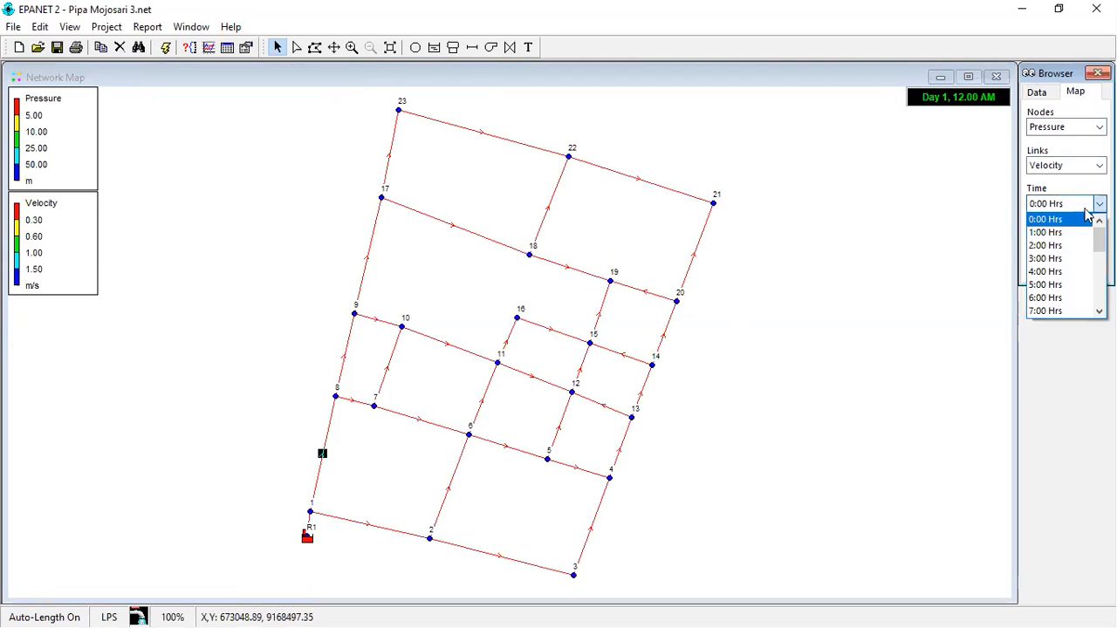
left_click(1047, 298)
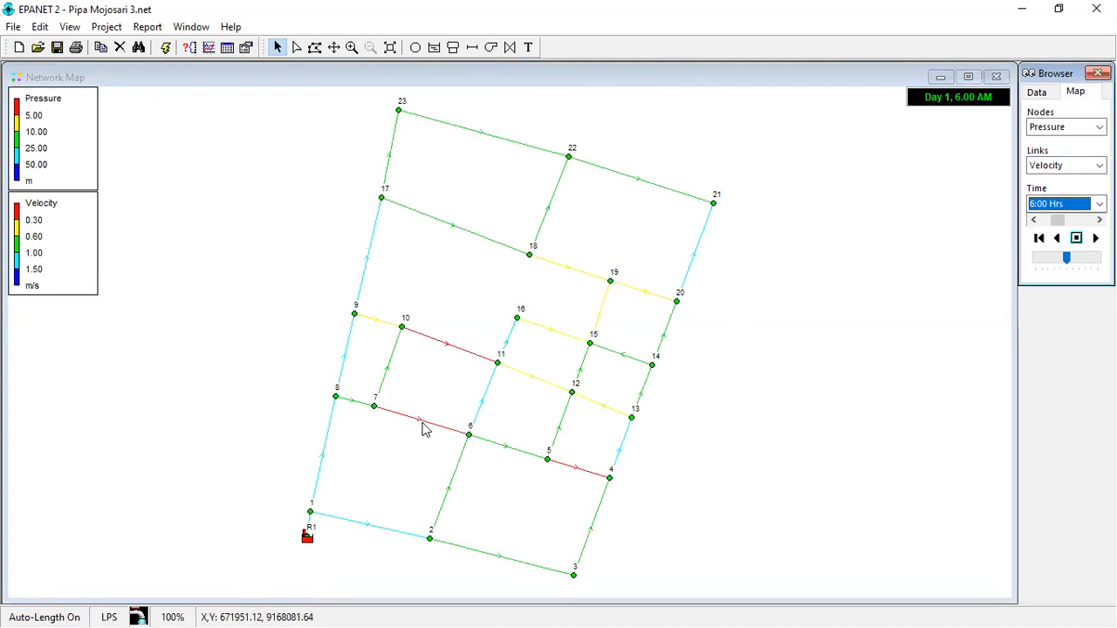
left_click(449, 346)
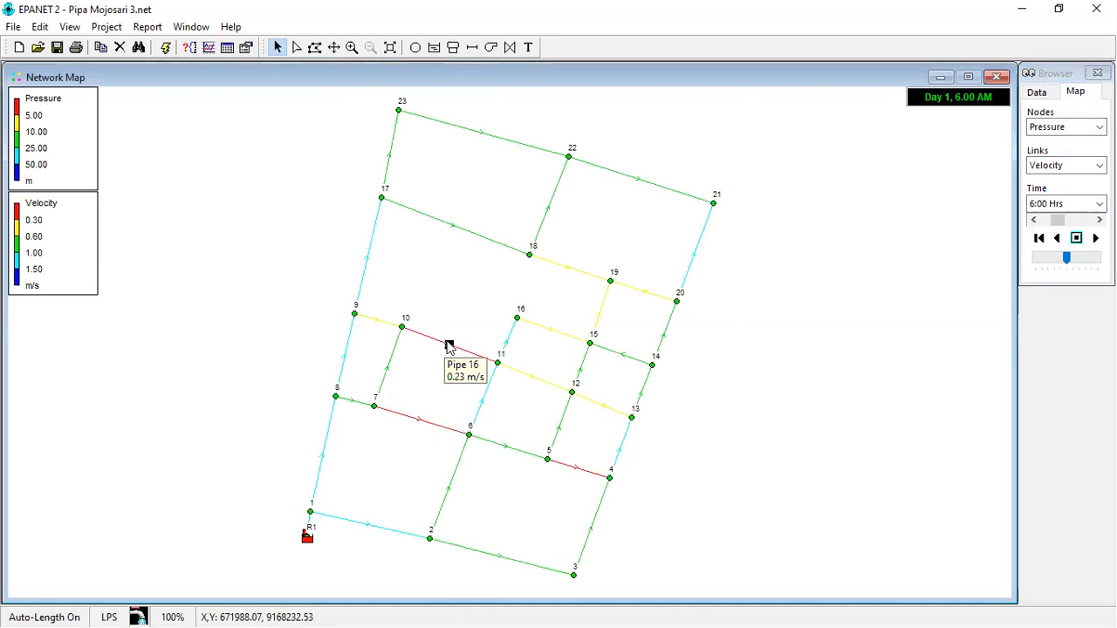
double_click(448, 346)
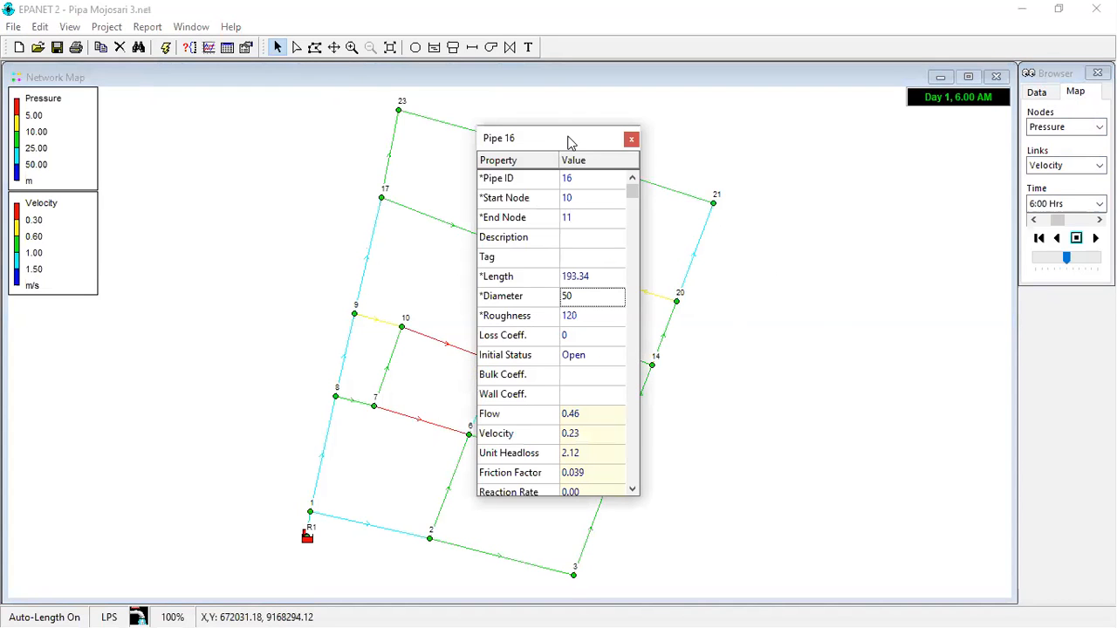
left_click_drag(569, 142, 823, 138)
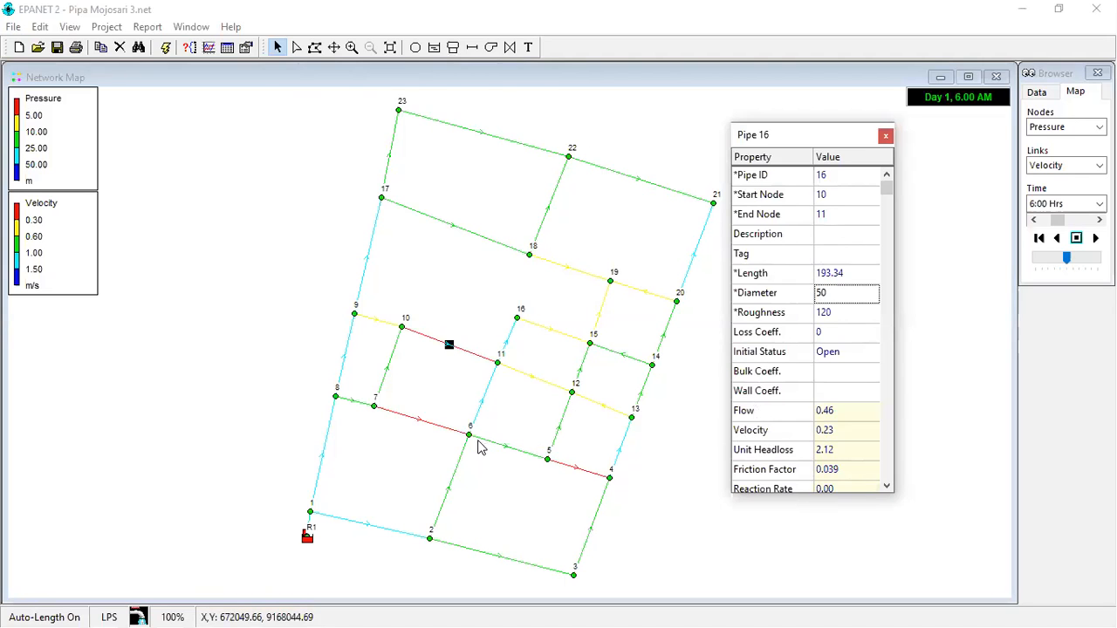
Step: Examine the properties of the pipes between nodes 7 and 6 and between nodes 6 and 11, and close the property editor
left_click(420, 425)
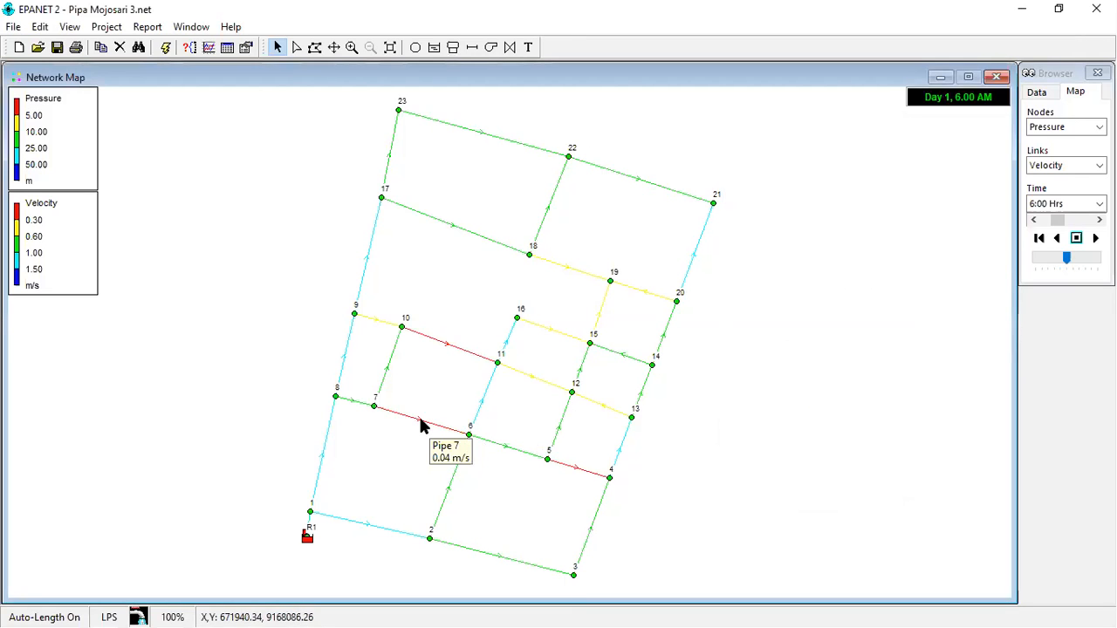
double_click(421, 424)
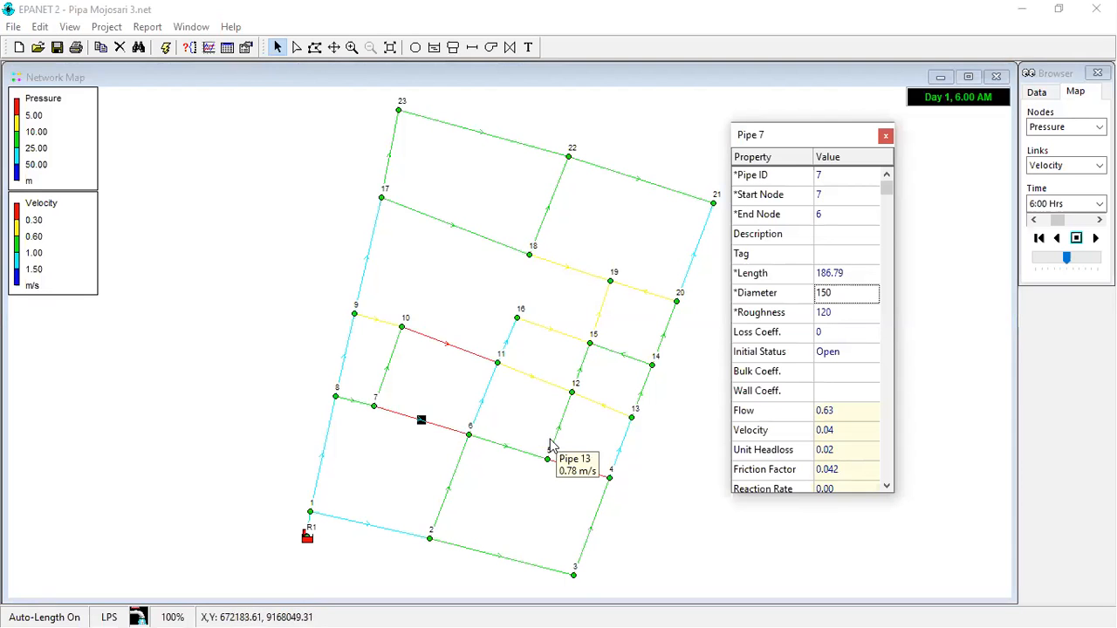
left_click(484, 407)
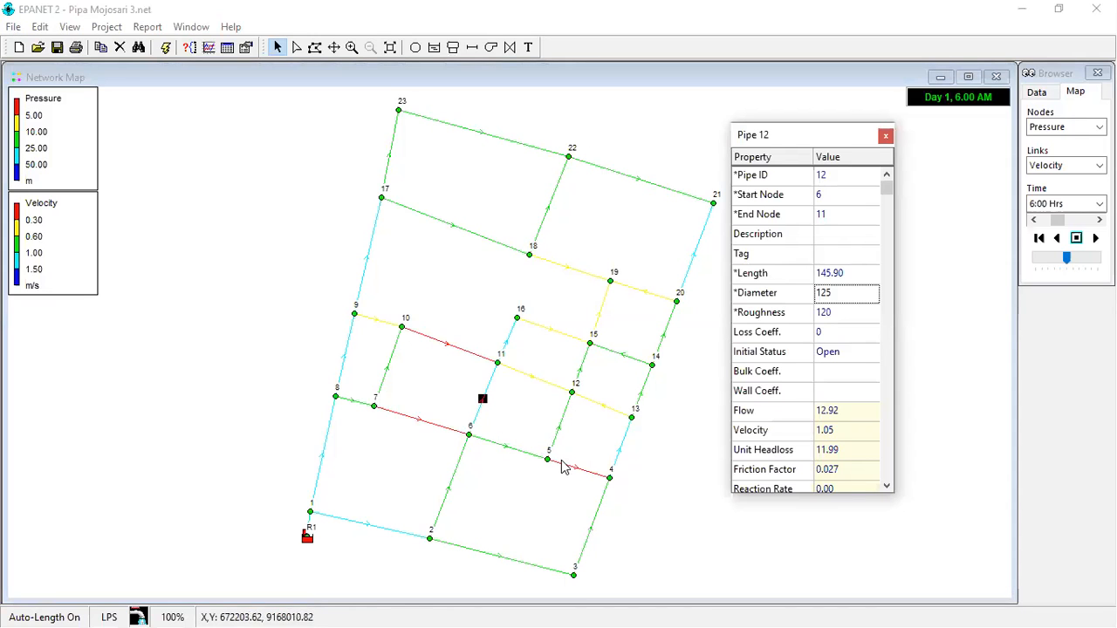
key("Escape")
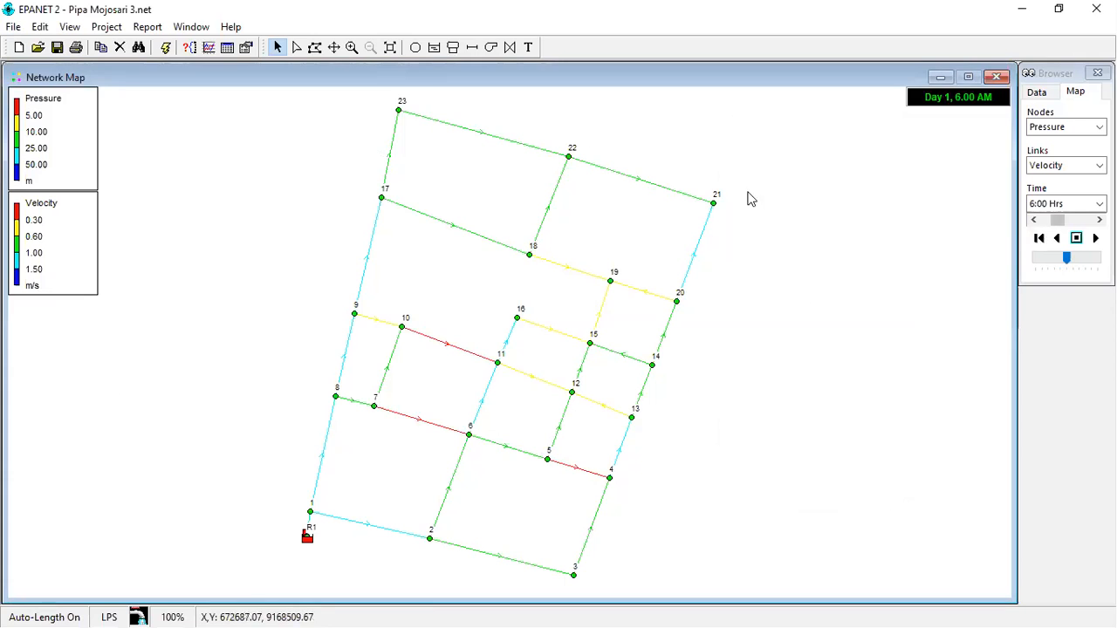
Step: Inspect the map's pressures and velocities at 7:00 and 5:00 hours and play the time animation forward
left_click(1085, 210)
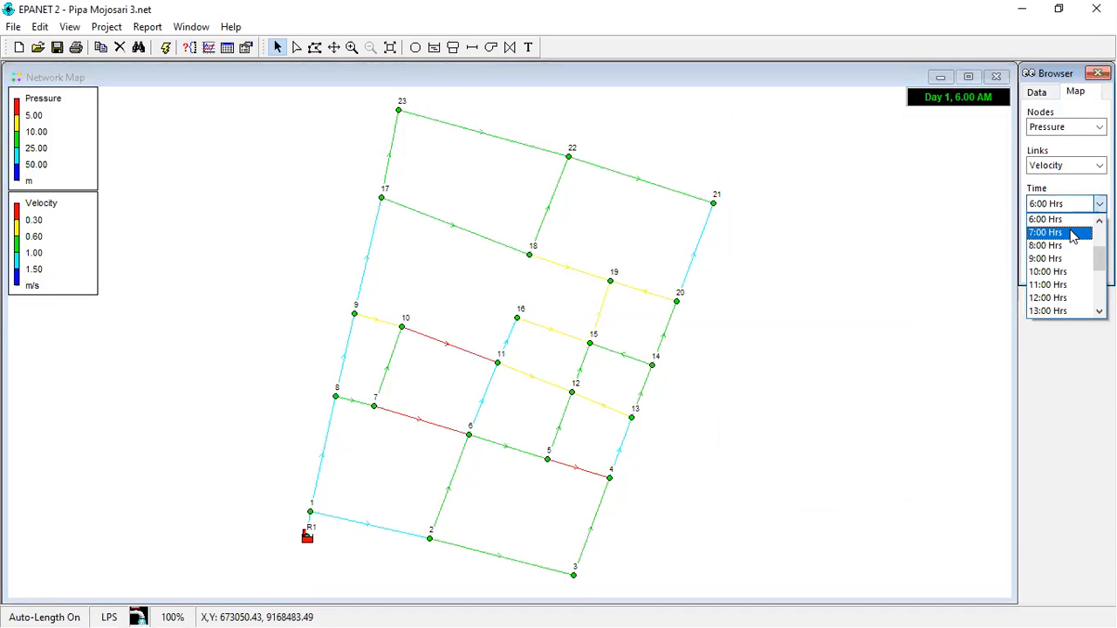
left_click(1077, 232)
left_click(1075, 204)
scroll(1068, 239, "up", 3)
left_click(1062, 234)
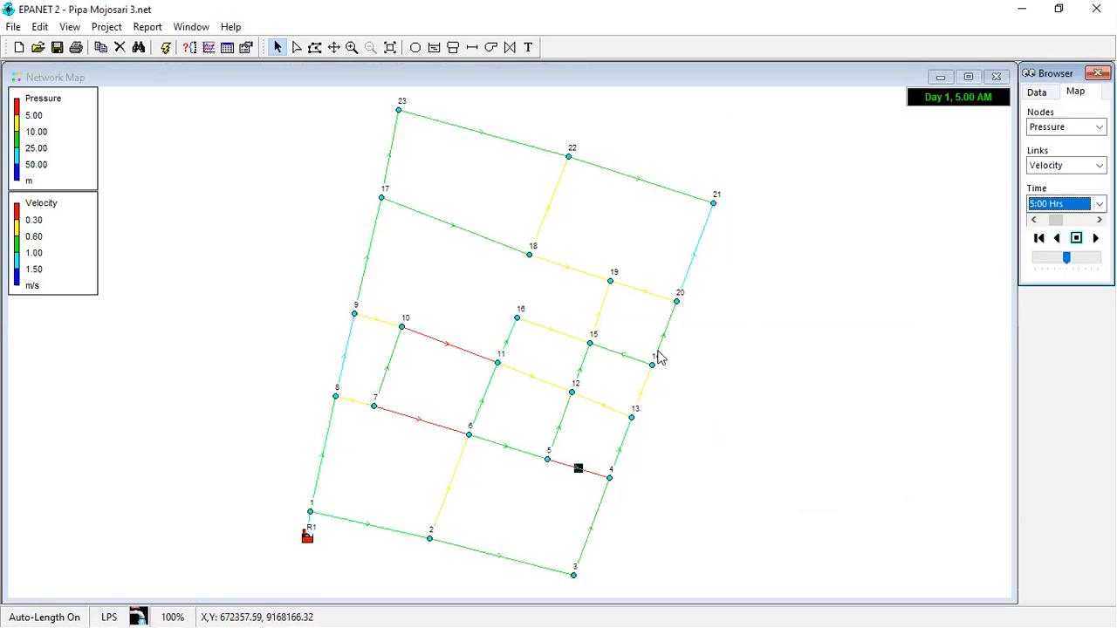
mouse_move(451, 353)
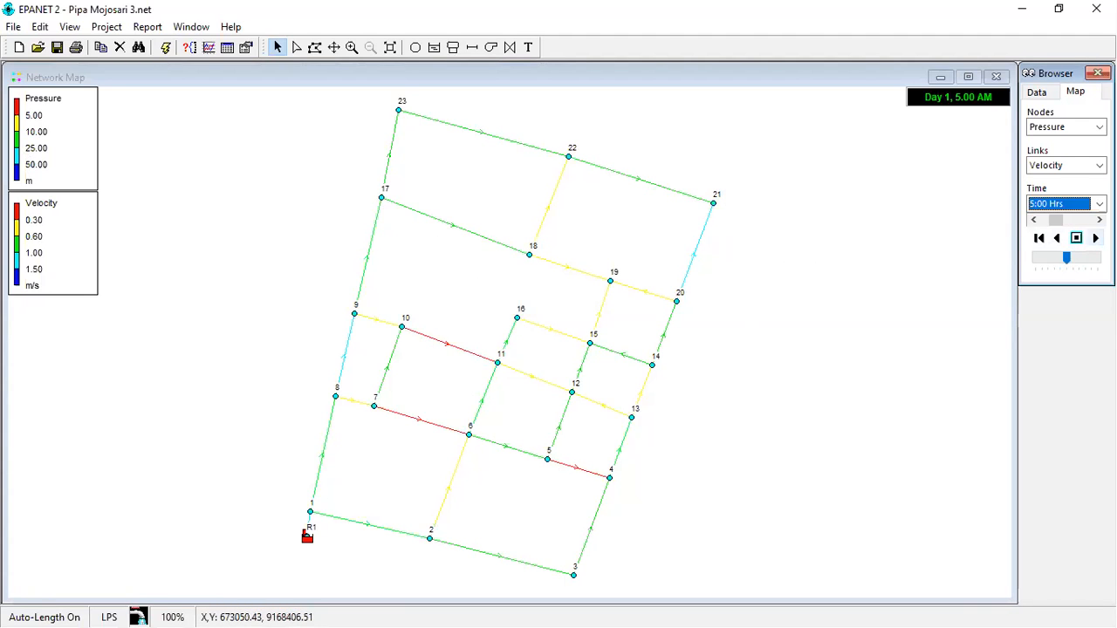
left_click(1096, 237)
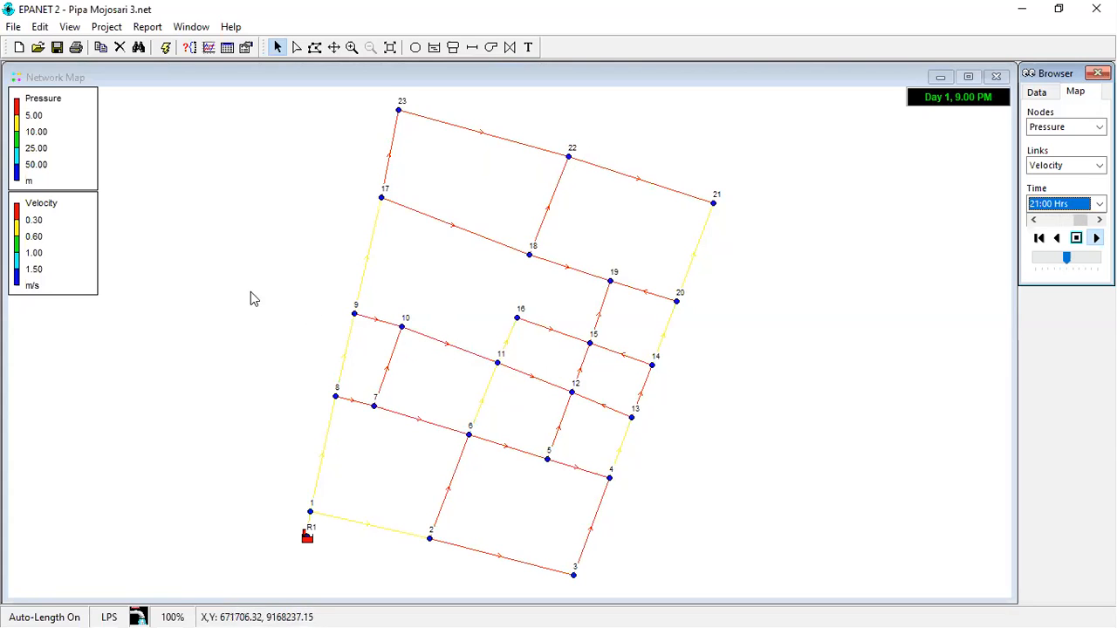
Step: Review the flow arrow settings in the map options and accept them with the Open arrow style
left_click(106, 26)
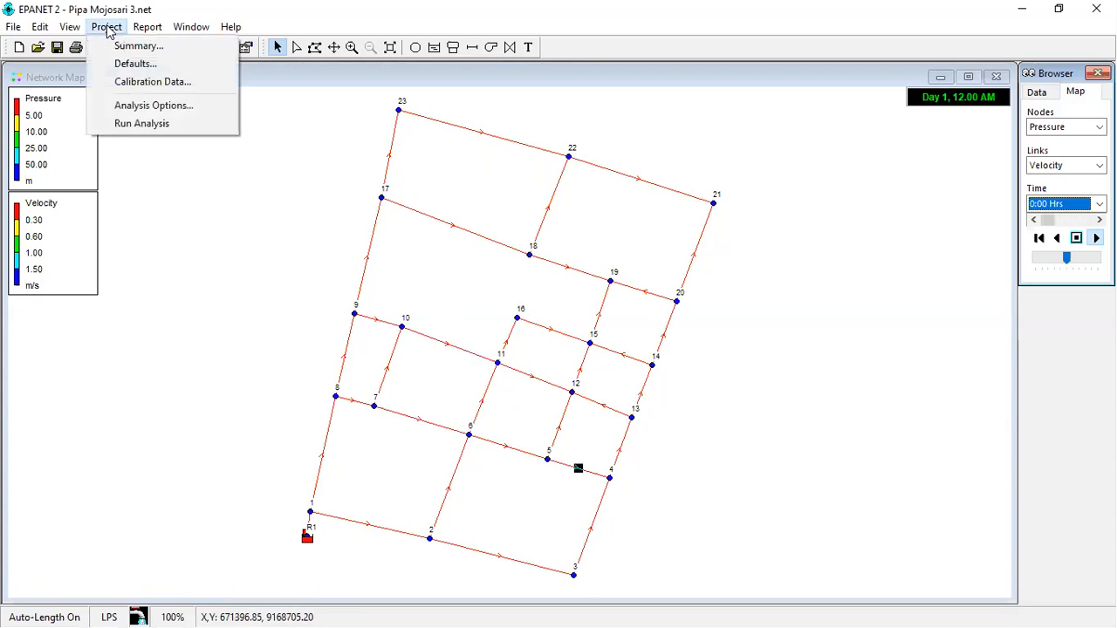
mouse_move(78, 31)
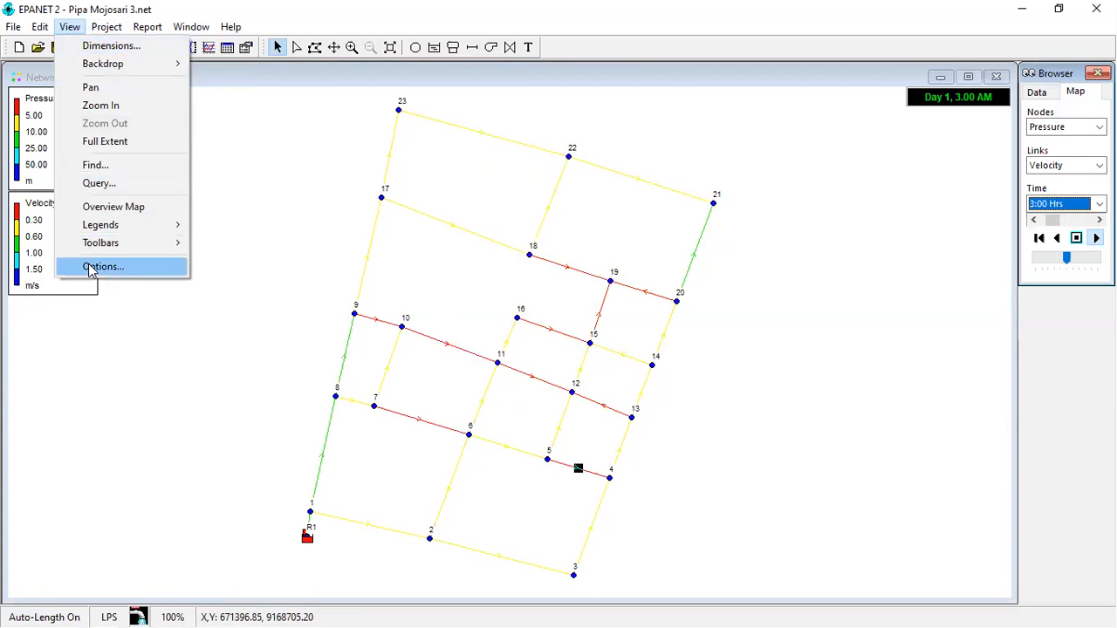
left_click(98, 267)
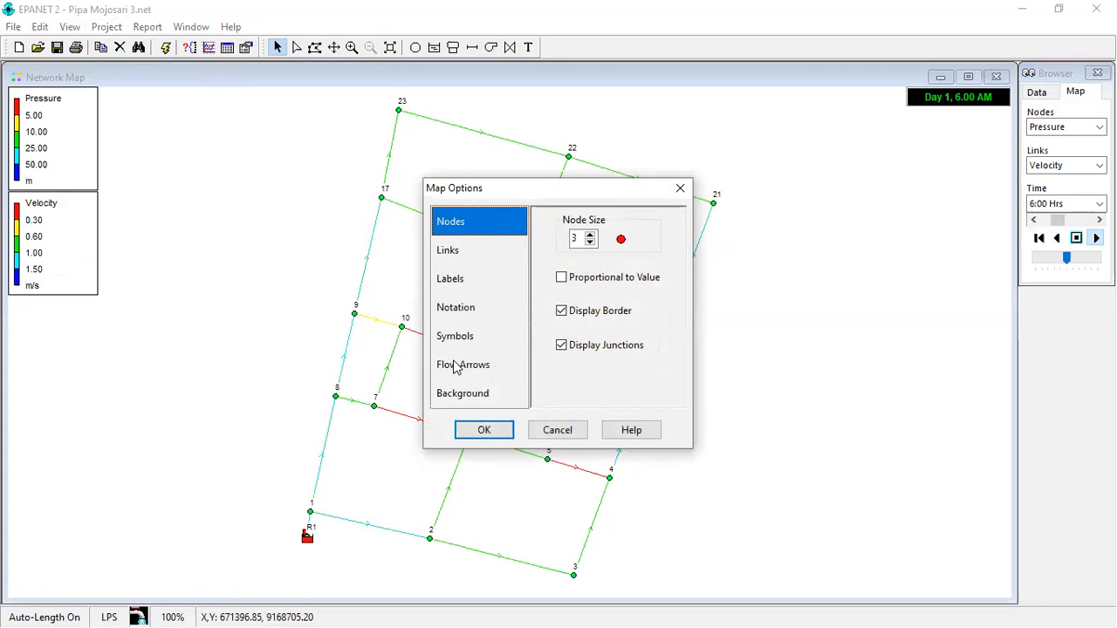
left_click(455, 365)
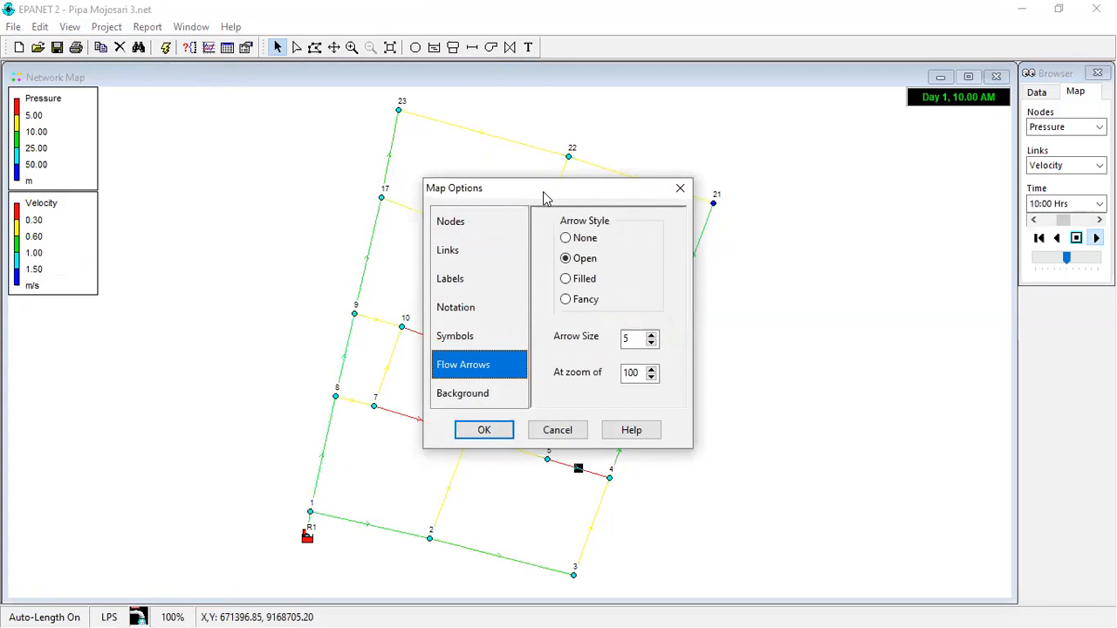
left_click_drag(543, 191, 839, 169)
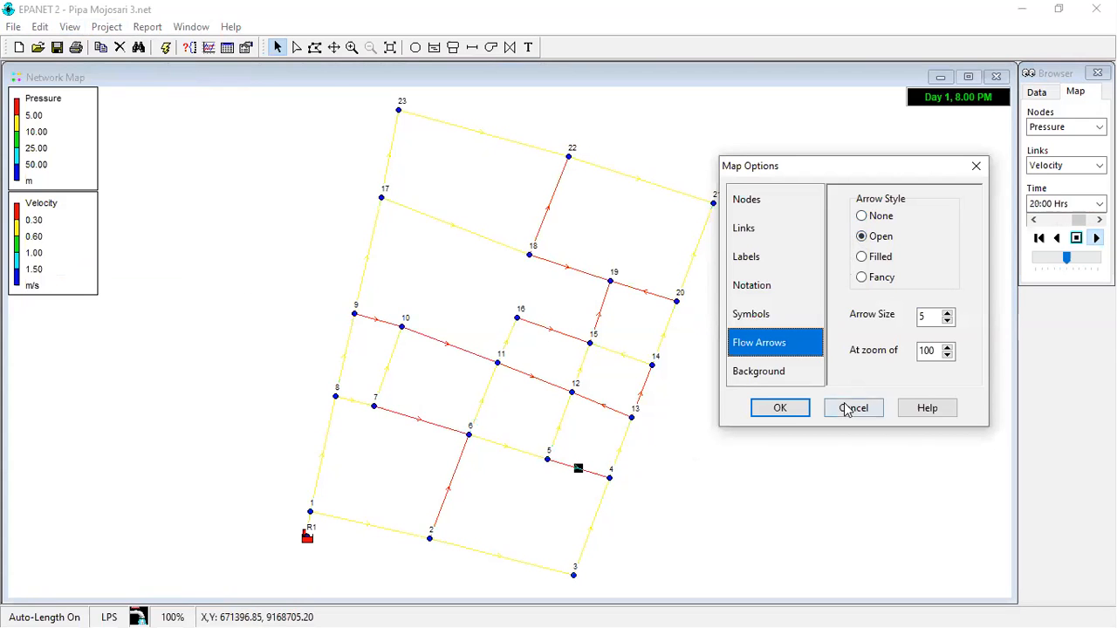
left_click(787, 409)
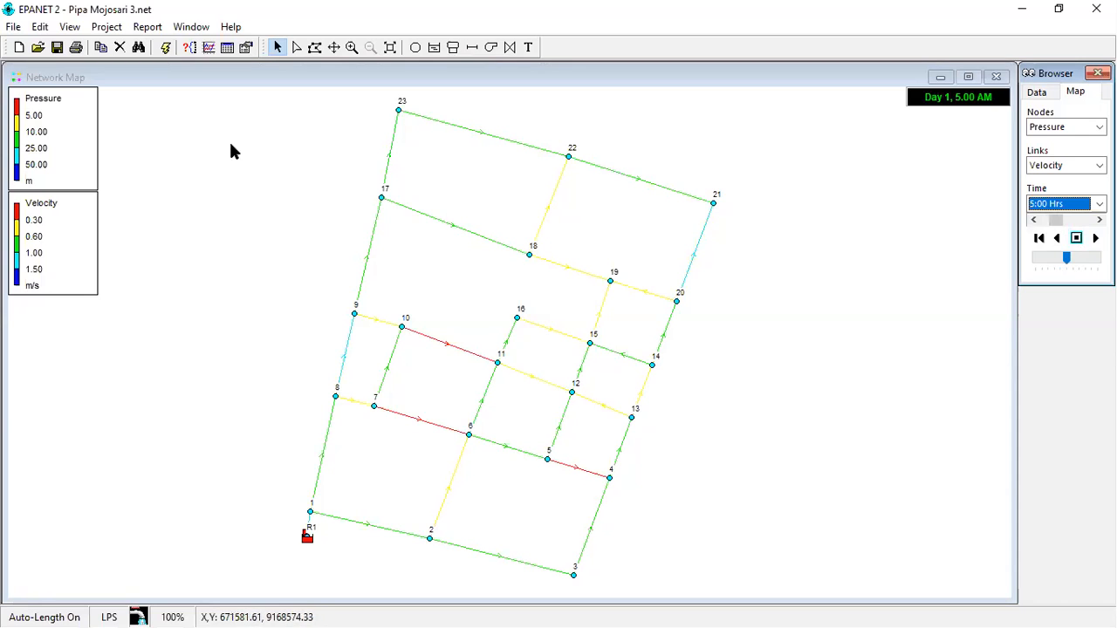
Step: Start a new results table for the network nodes at 6:00 hours
left_click(227, 47)
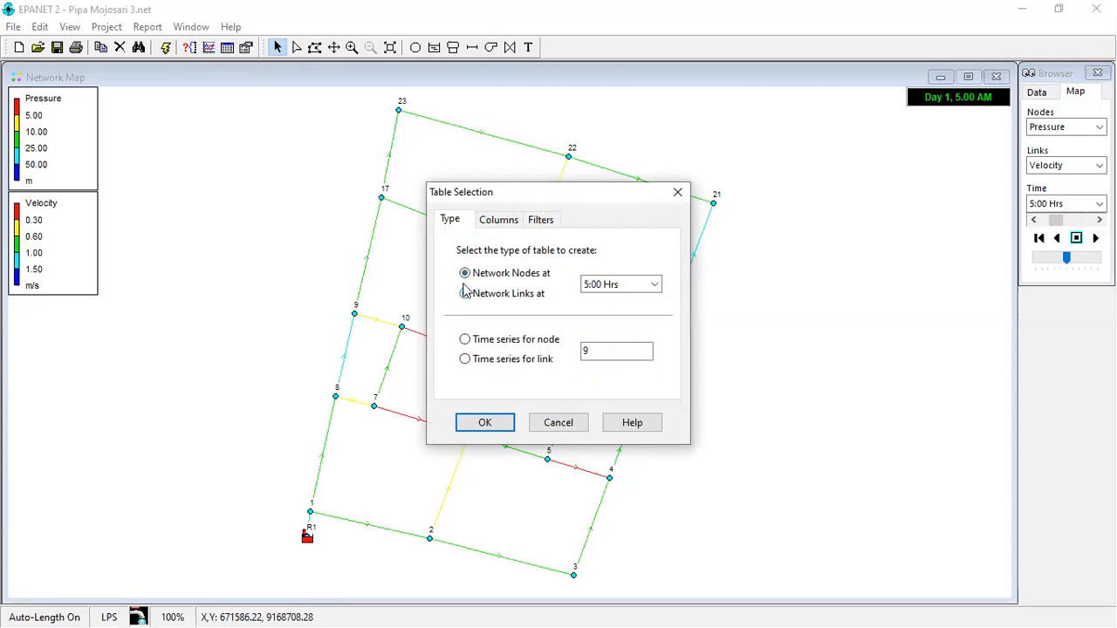
left_click(655, 285)
left_click_drag(660, 311, 657, 343)
mouse_move(658, 321)
left_mouse_down()
mouse_move(656, 382)
mouse_move(655, 317)
left_mouse_up()
left_click(615, 378)
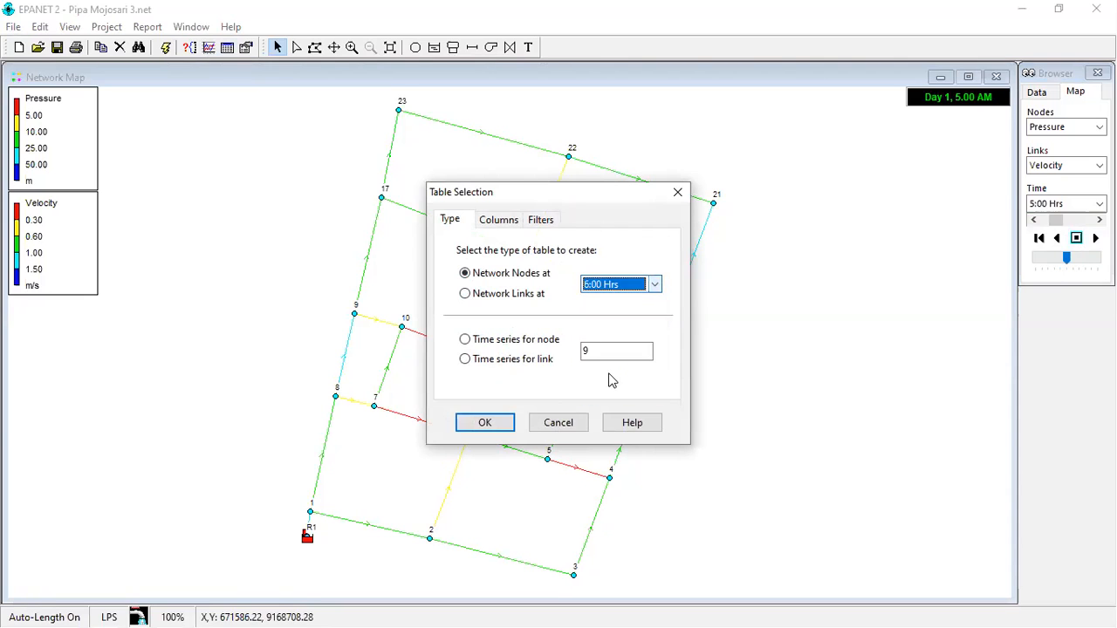
Step: Include Elevation and Base Demand in the node table's columns, leave out Quality, and create the table
left_click(507, 220)
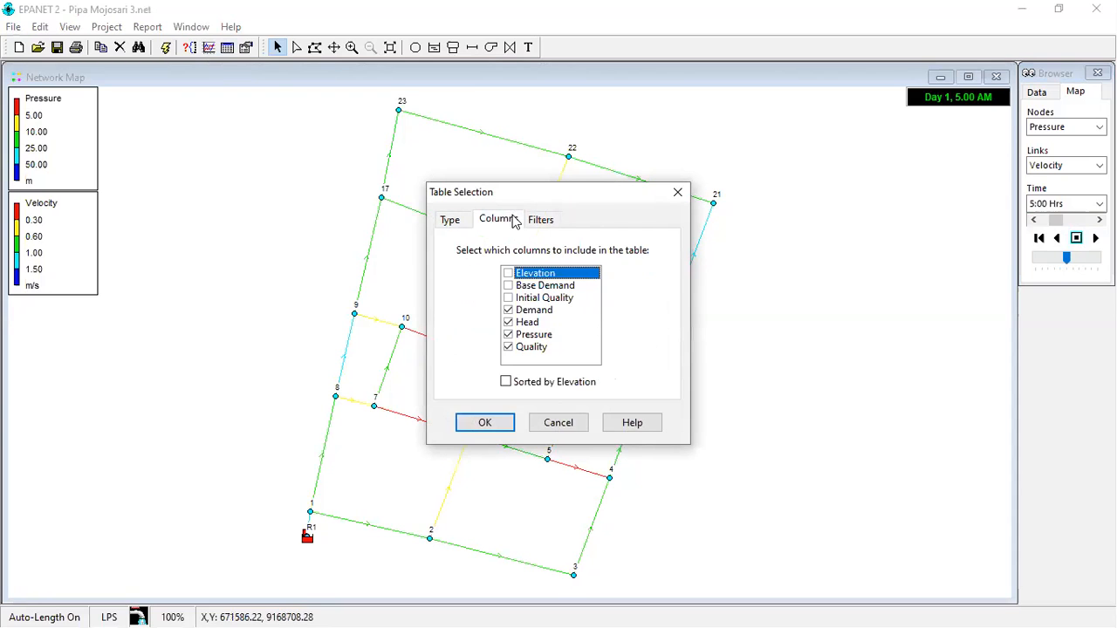
left_click(509, 273)
left_click(509, 285)
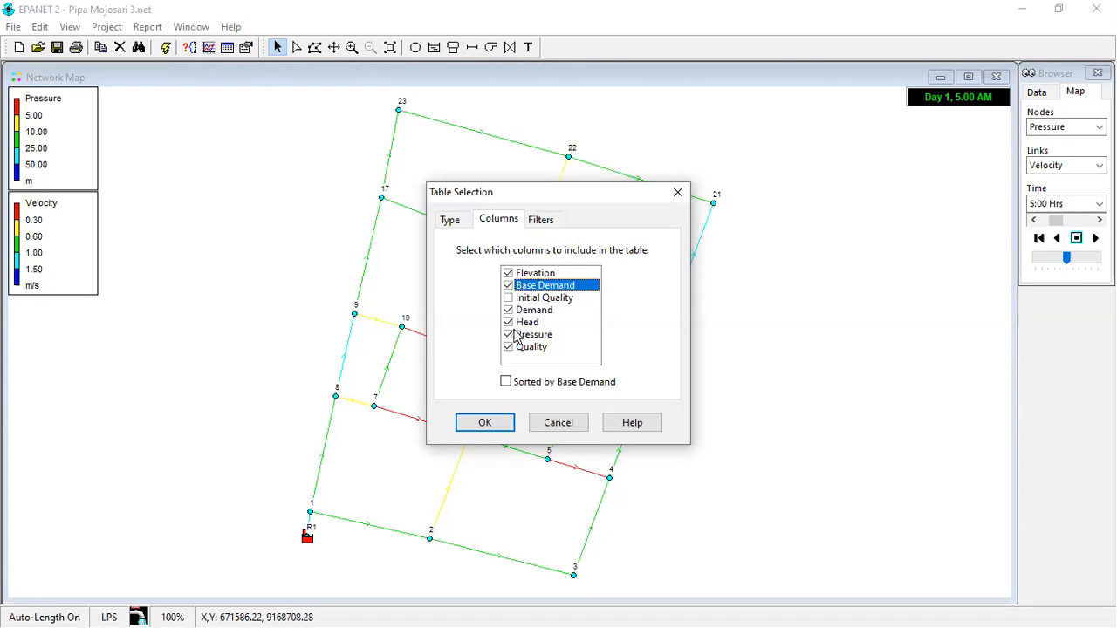
left_click(509, 347)
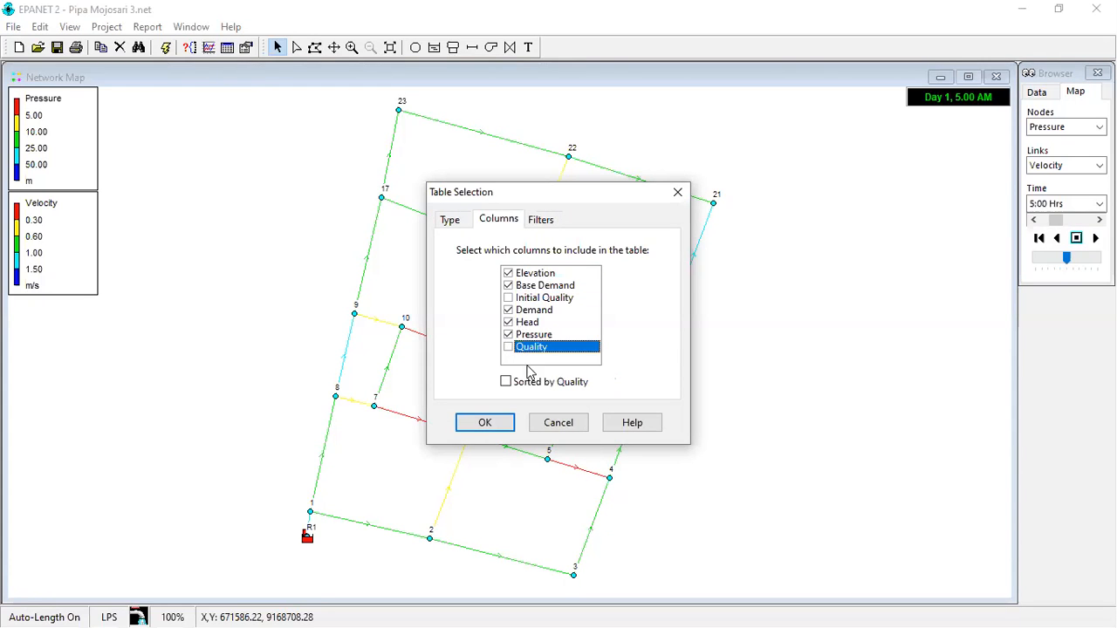
left_click(486, 423)
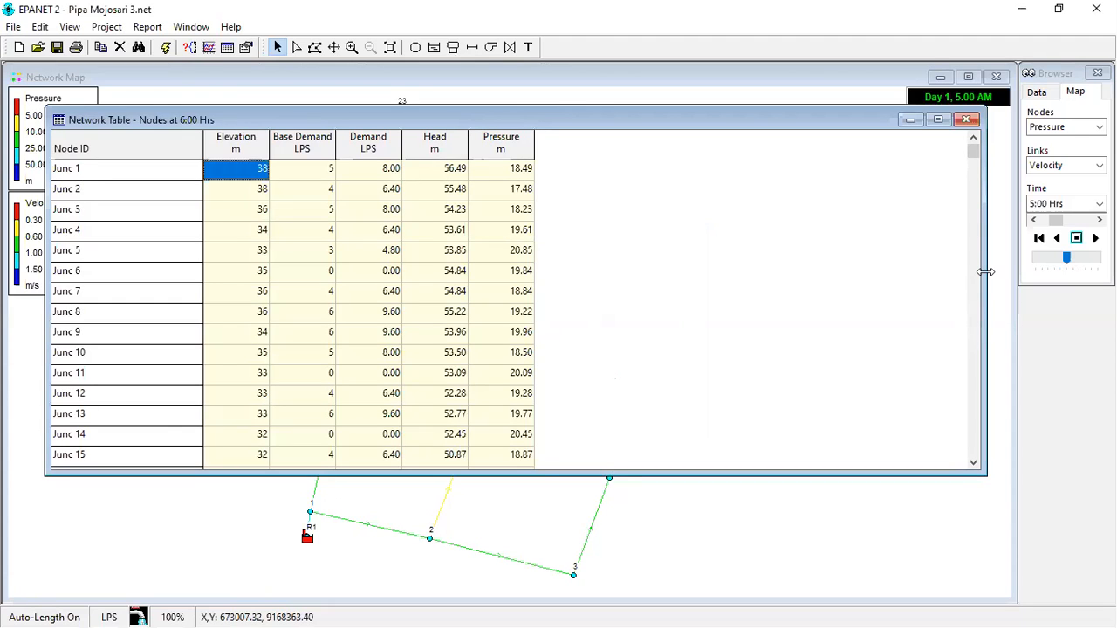
Step: Narrow the node results table to its columns, move it to the map's upper-left corner, and lengthen it to show more junctions
left_click_drag(985, 272, 553, 272)
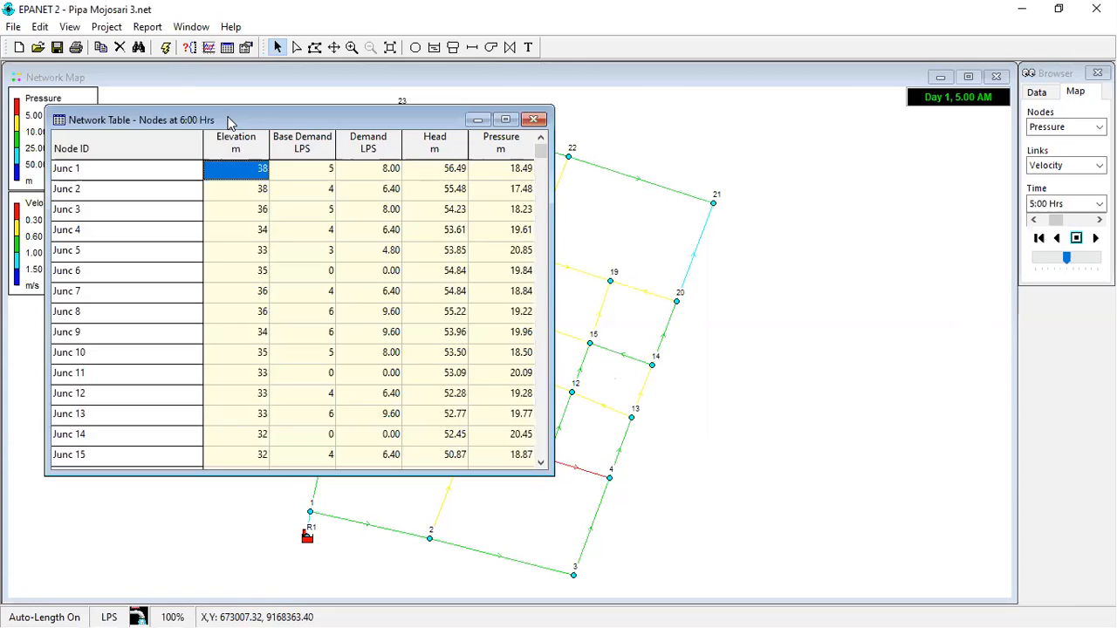
left_click_drag(230, 123, 185, 84)
left_click_drag(238, 434, 238, 586)
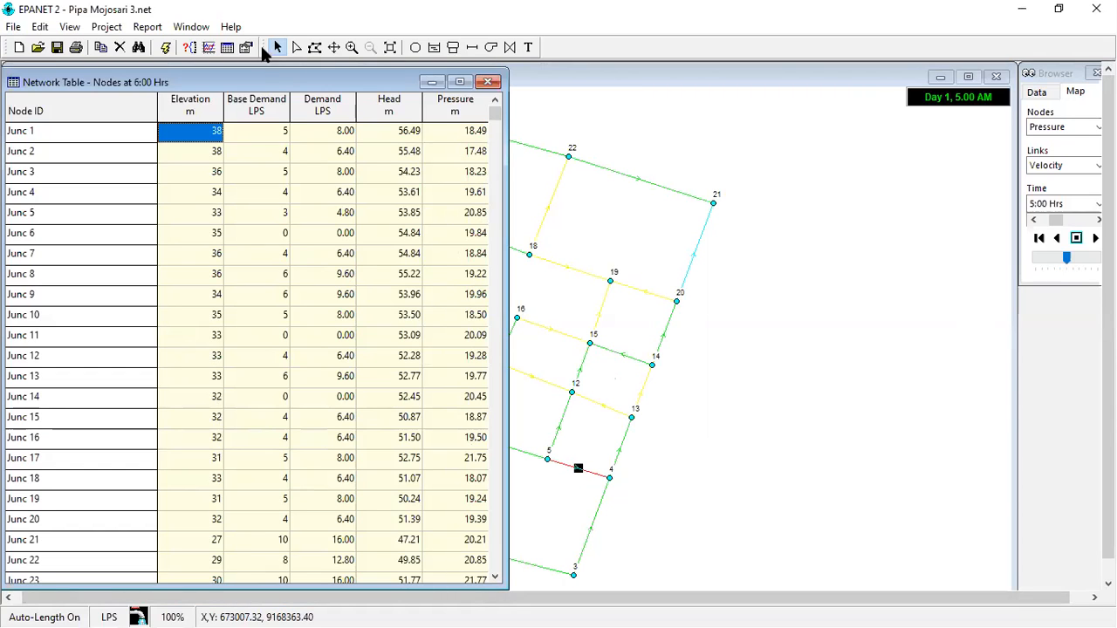
Step: Start a new results table for the network links at 6:00 hours
left_click(228, 49)
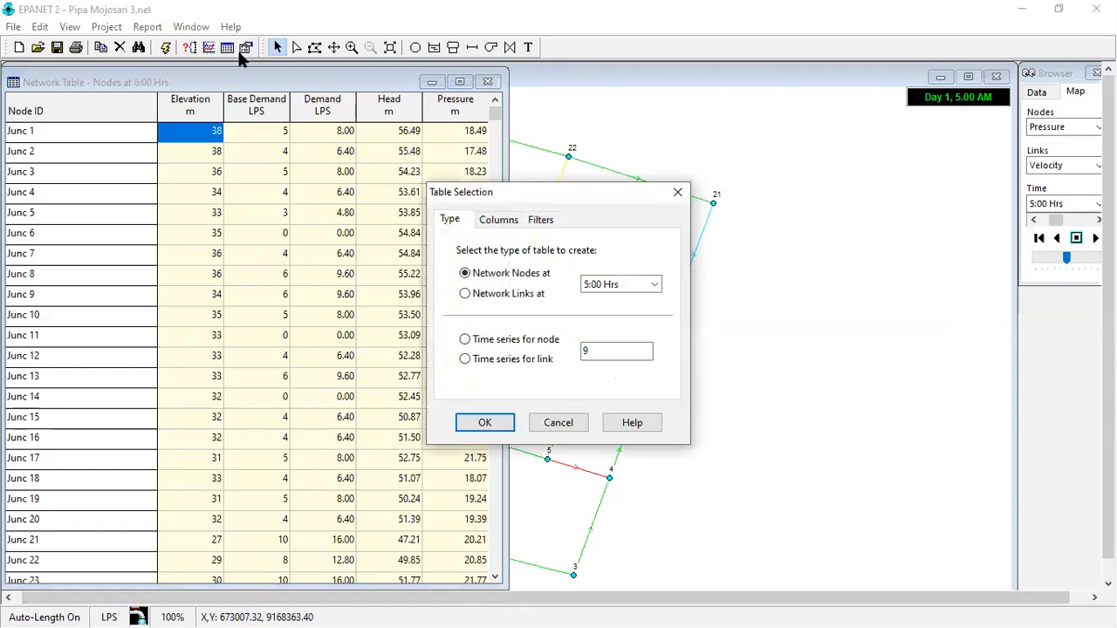
left_click(492, 295)
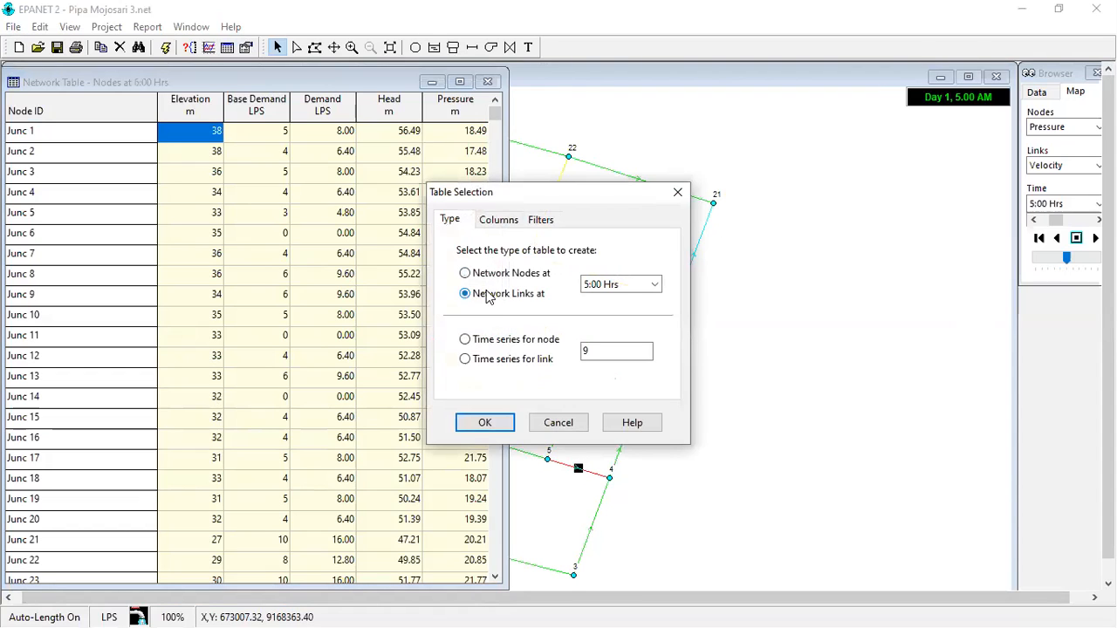
left_click(654, 286)
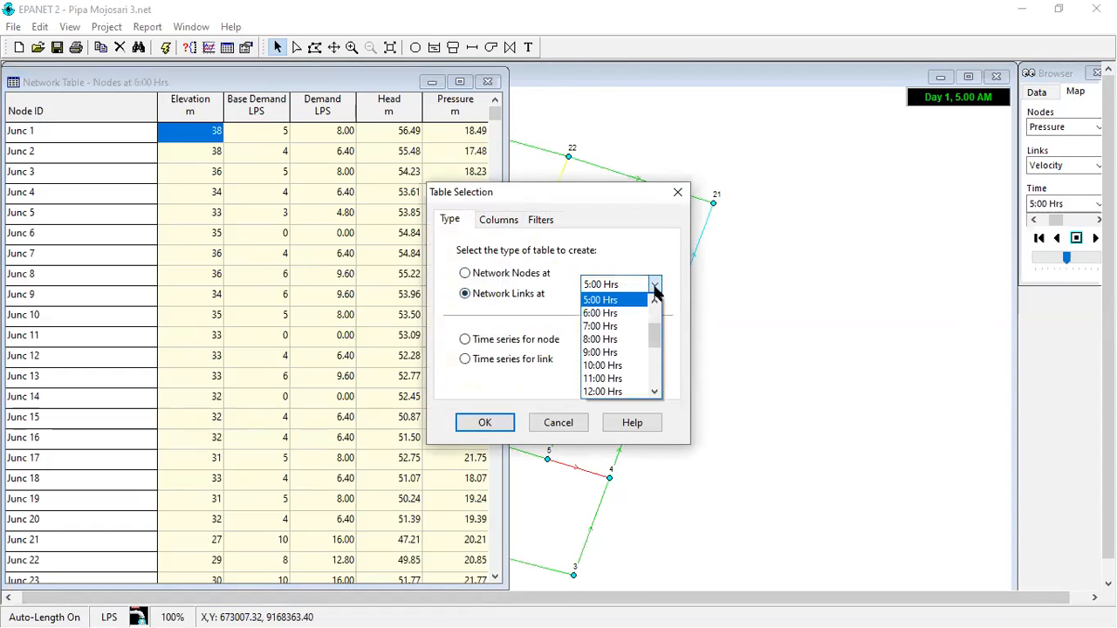
left_click(608, 314)
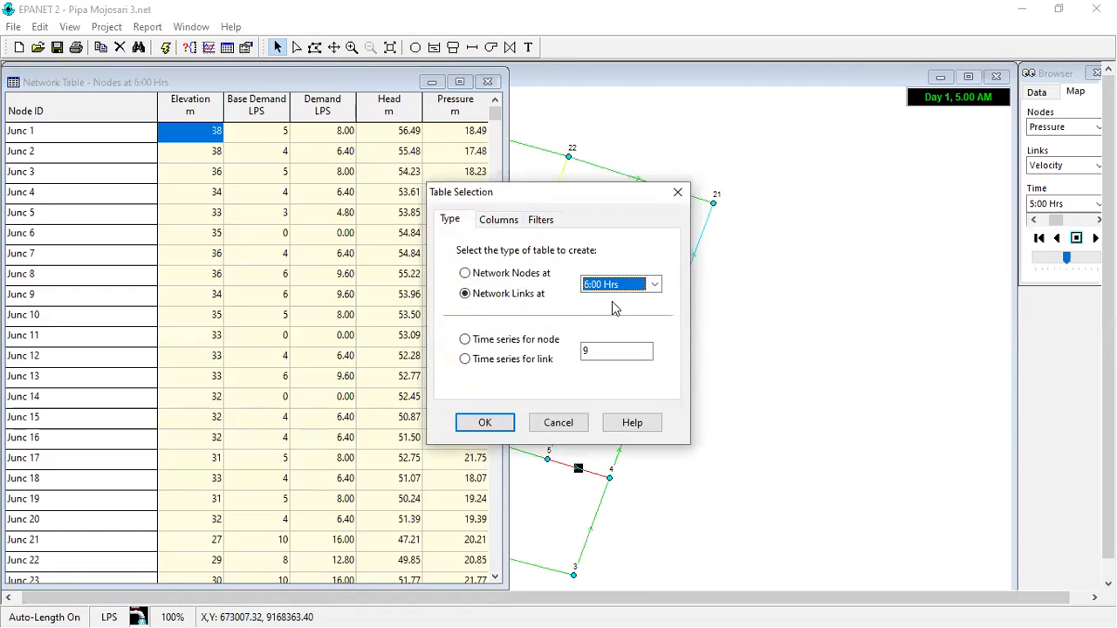
Step: Include Length, Diameter and Roughness in the link table, leave out Friction Factor, Reaction Rate and Quality, and create the table
left_click(494, 223)
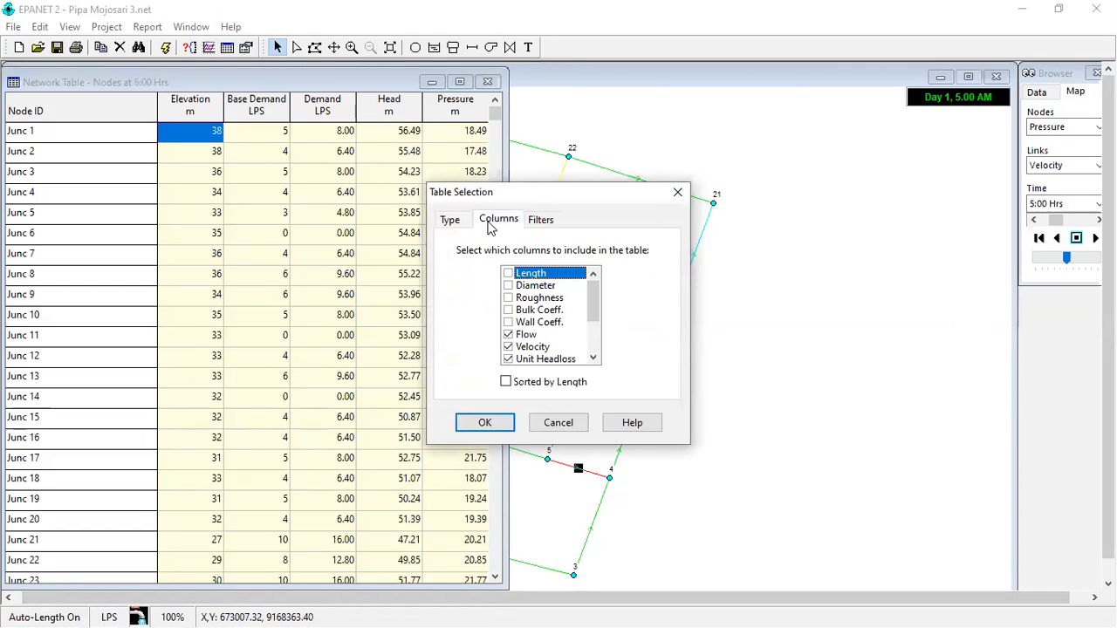
left_click(508, 286)
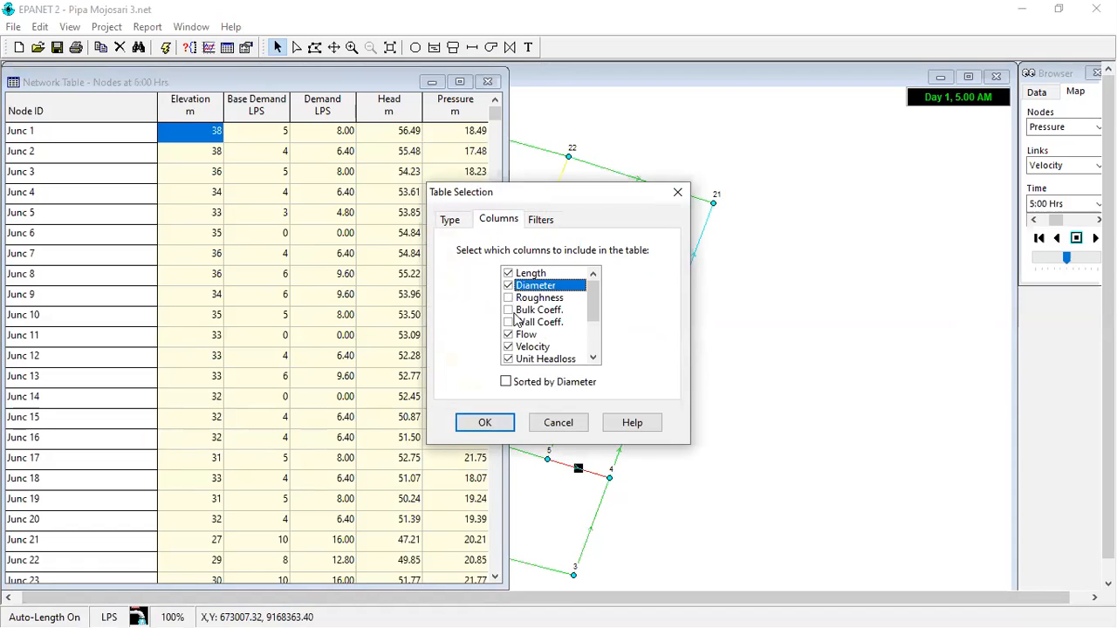
left_click(507, 298)
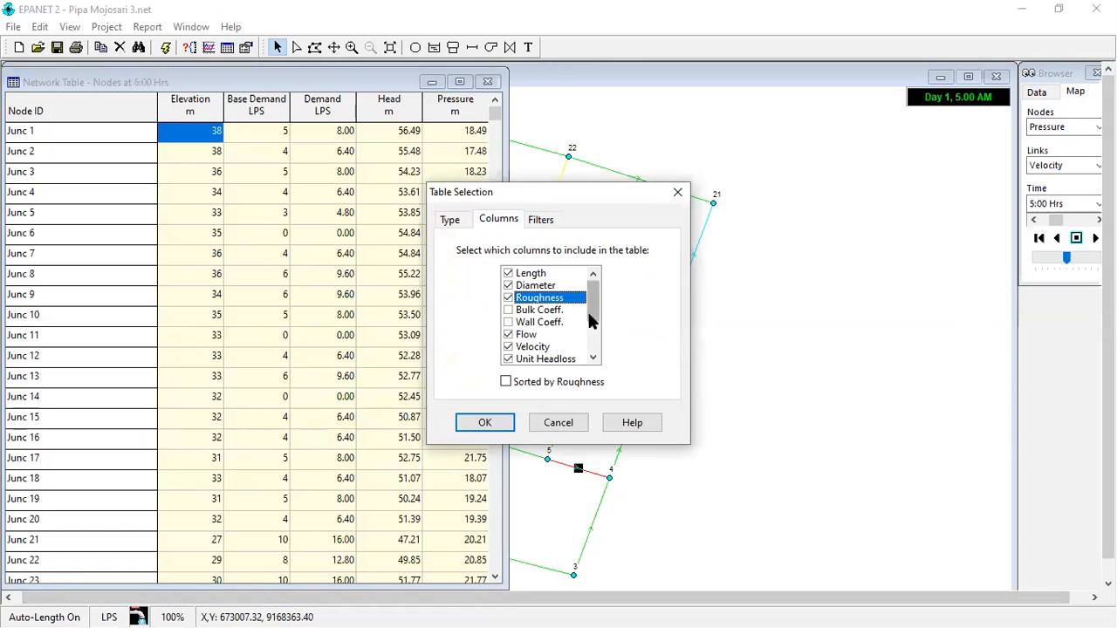
scroll(593, 319, "down", 1)
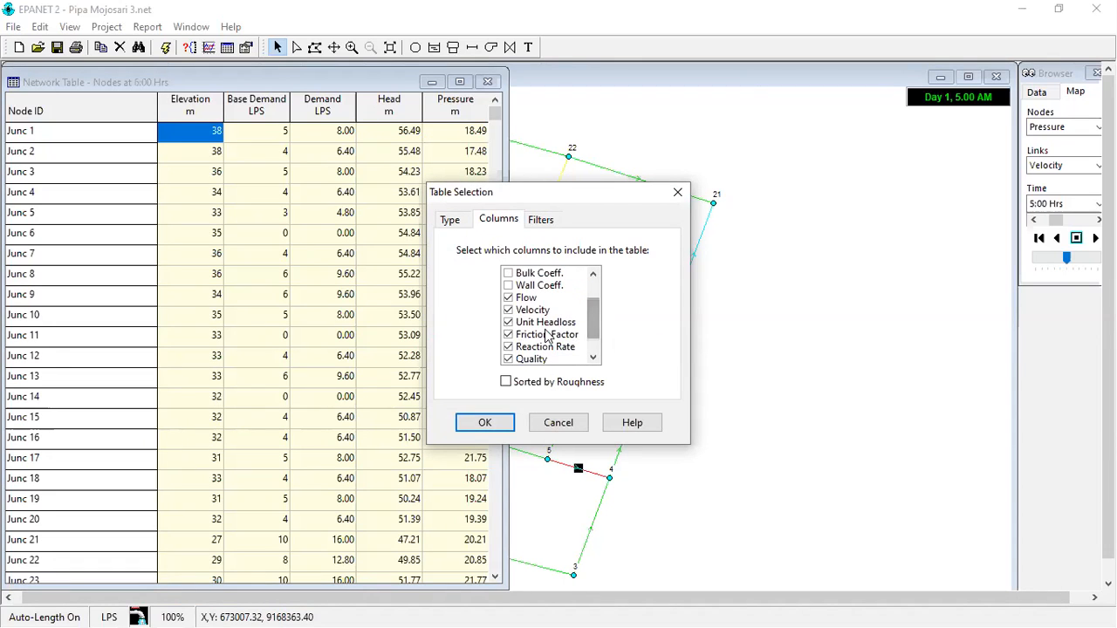
left_click(508, 335)
left_click(507, 347)
left_click(512, 363)
left_click(511, 334)
left_click(485, 424)
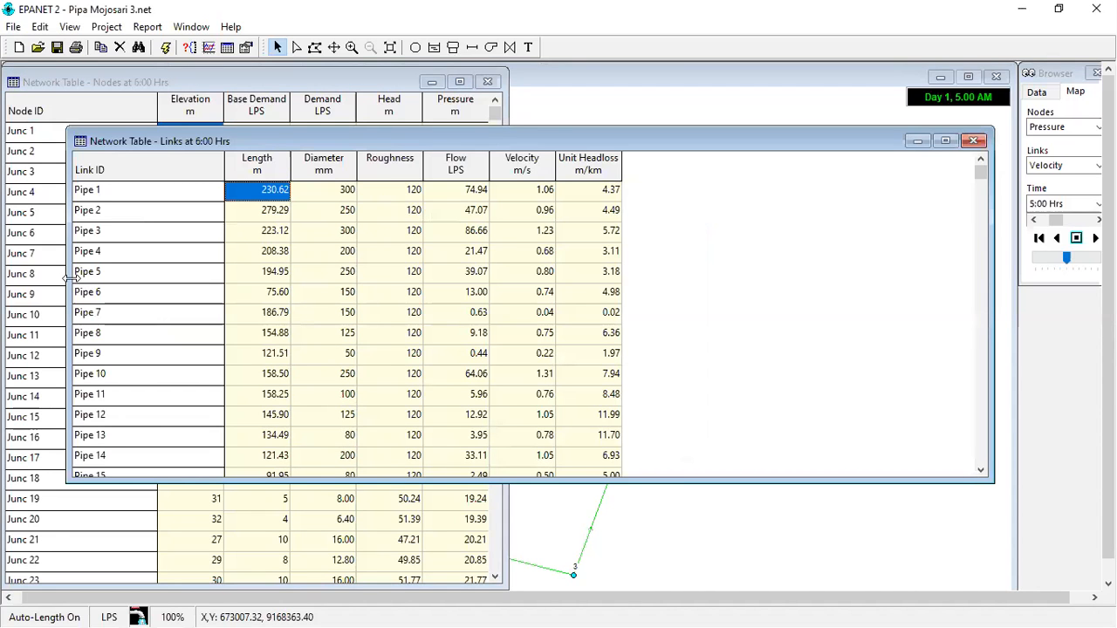
Step: Resize the link results table to sit beside the node results table at about the same height, with both tables showing
left_click_drag(67, 277, 512, 277)
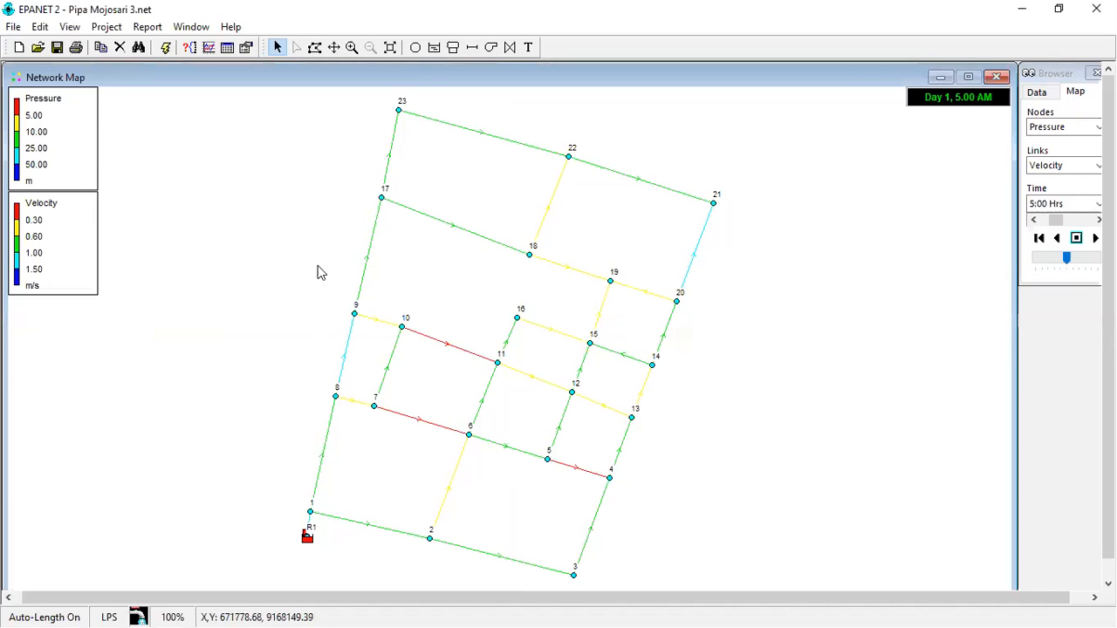
left_click(208, 29)
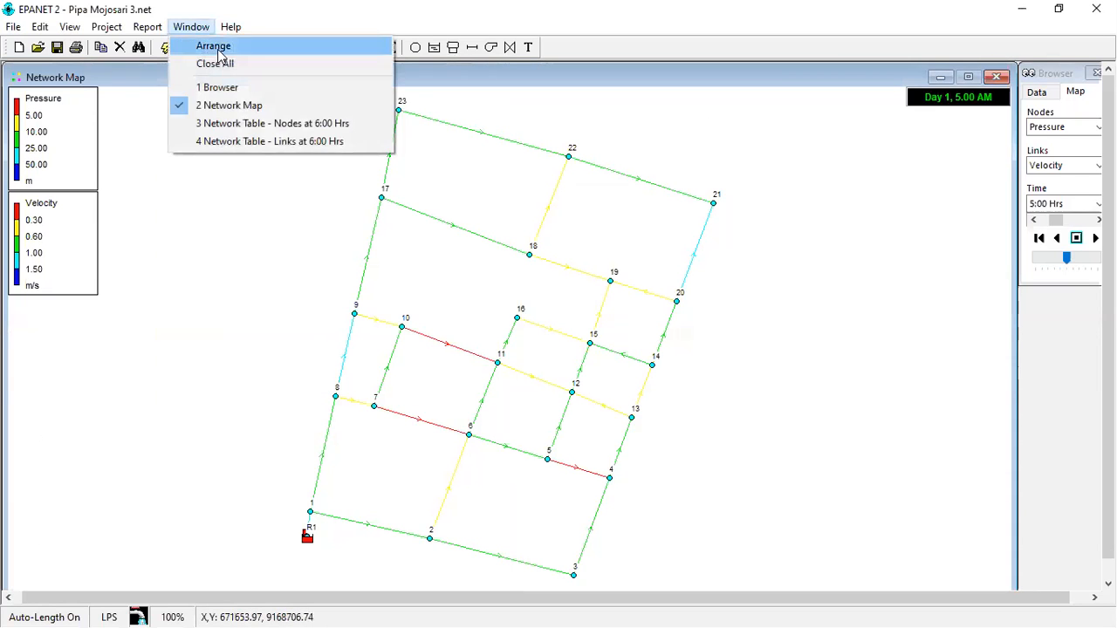
left_click(241, 123)
left_click(194, 27)
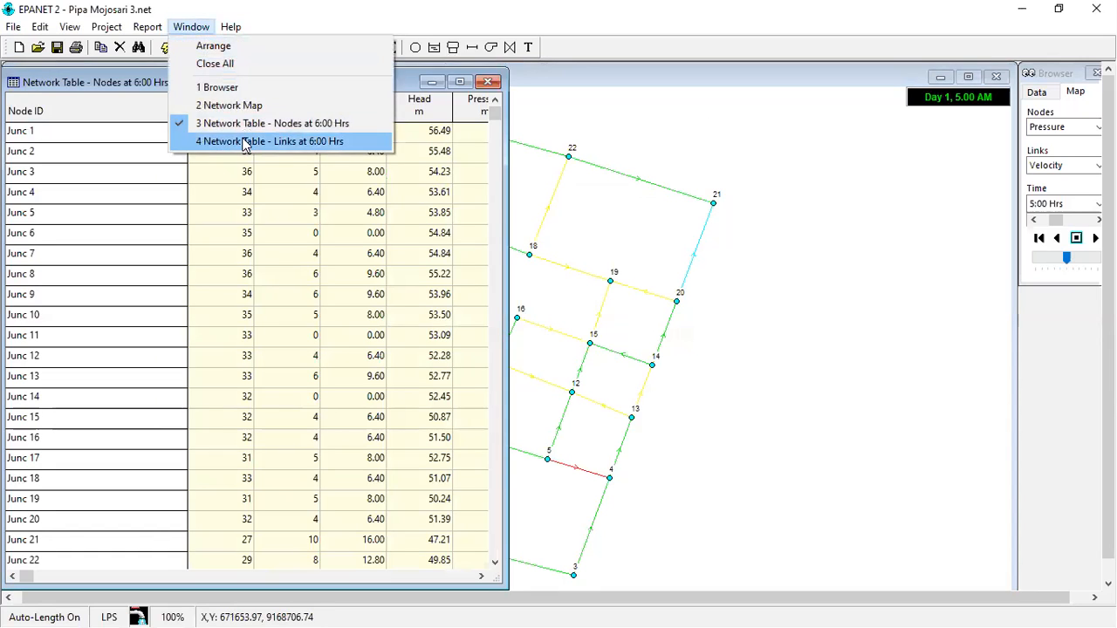
left_click(268, 142)
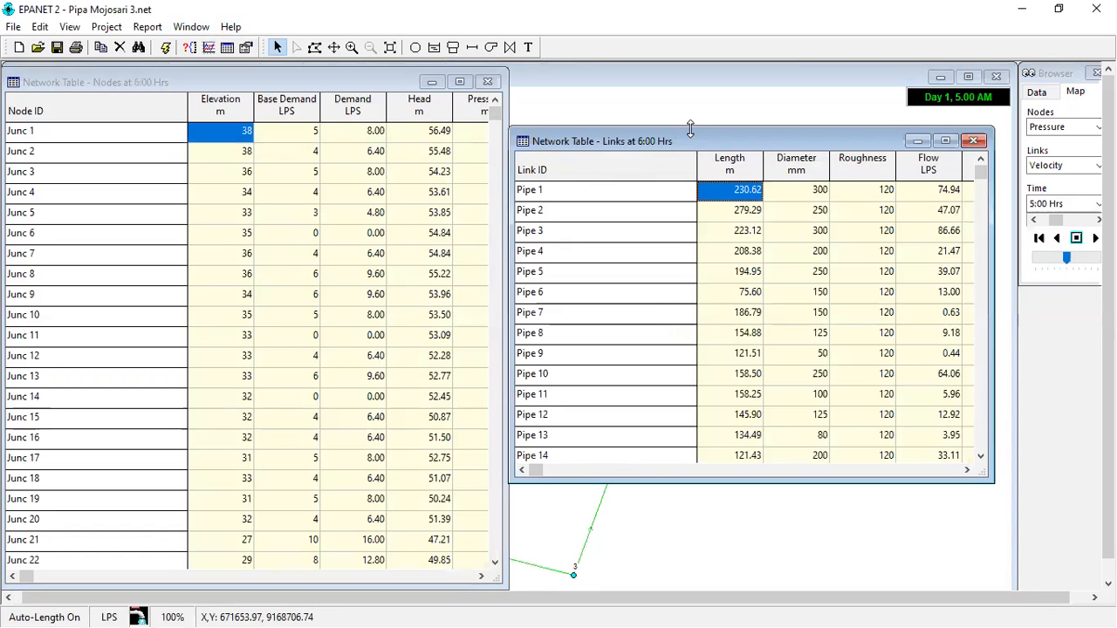
left_click_drag(689, 128, 689, 67)
left_click_drag(725, 479, 725, 586)
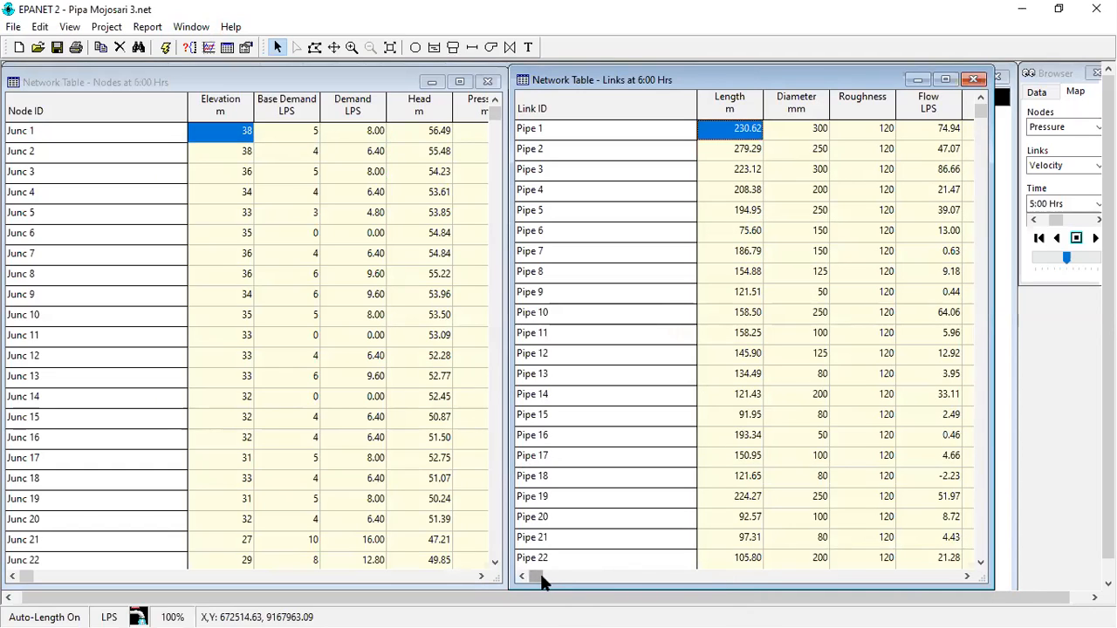
Step: Review the link table's columns across to Velocity, and minimize both results tables to uncover the network map
left_click_drag(595, 576, 721, 574)
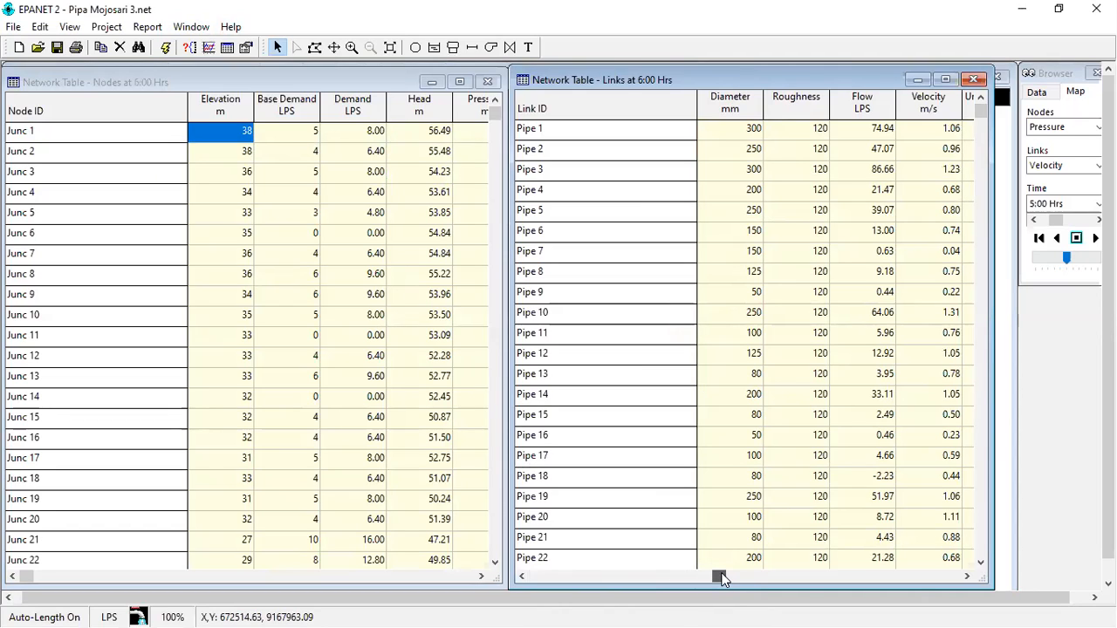
left_click_drag(720, 577, 720, 578)
left_click(916, 79)
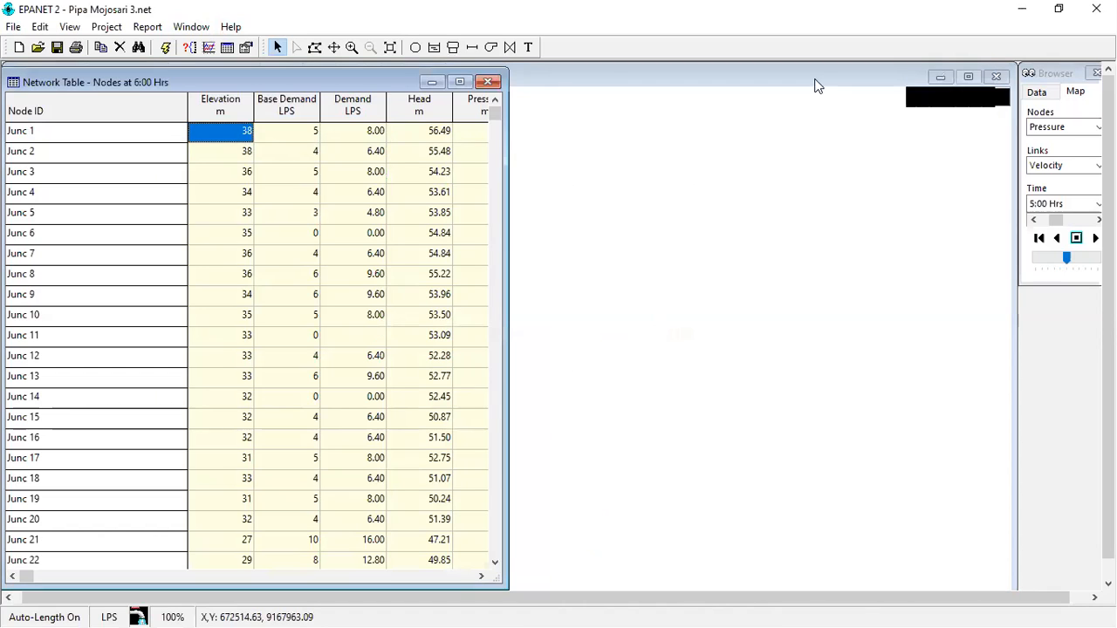
left_click(432, 81)
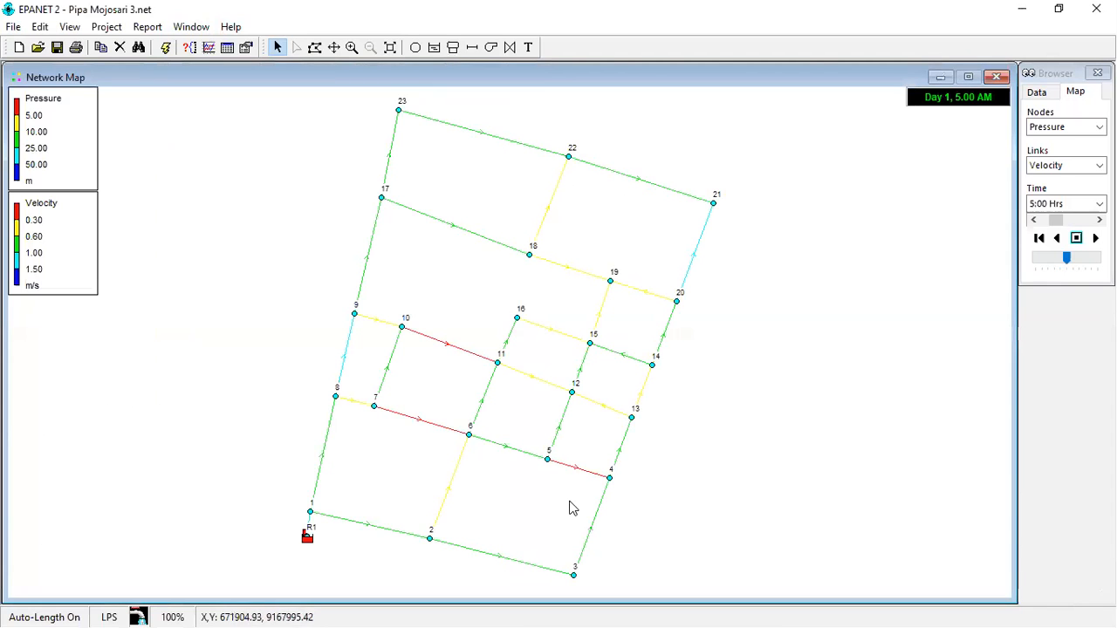
left_click(209, 50)
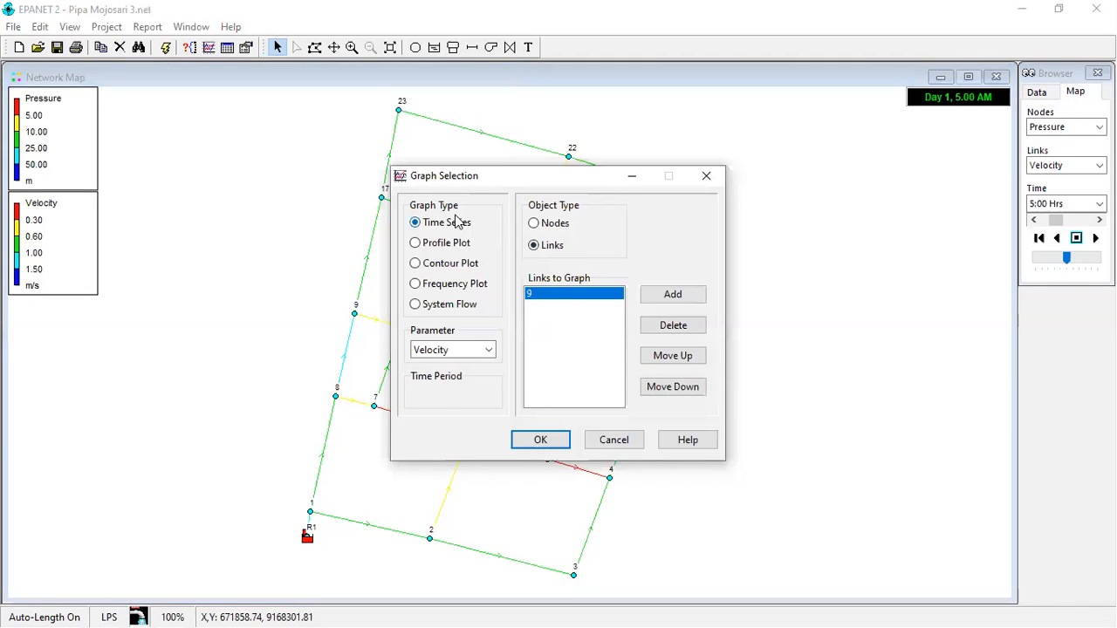
left_click(536, 225)
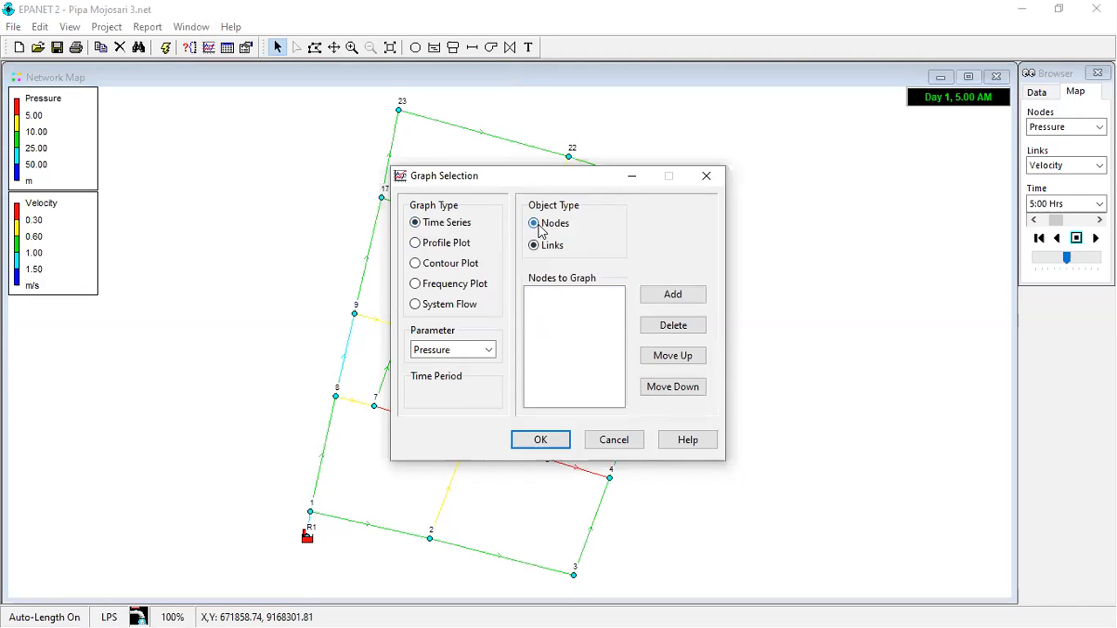
left_click(536, 245)
left_click(536, 225)
left_click(536, 245)
left_click(536, 225)
left_click(621, 442)
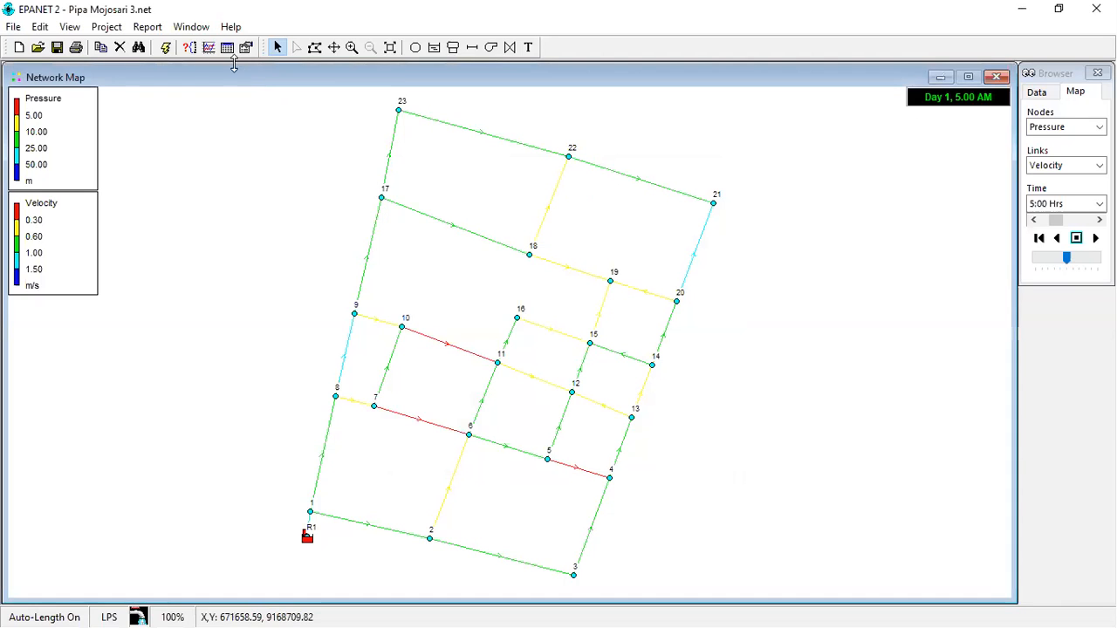
Step: Reopen the 6:00 hours node results table, select all of its data, and copy it to the clipboard
left_click(191, 27)
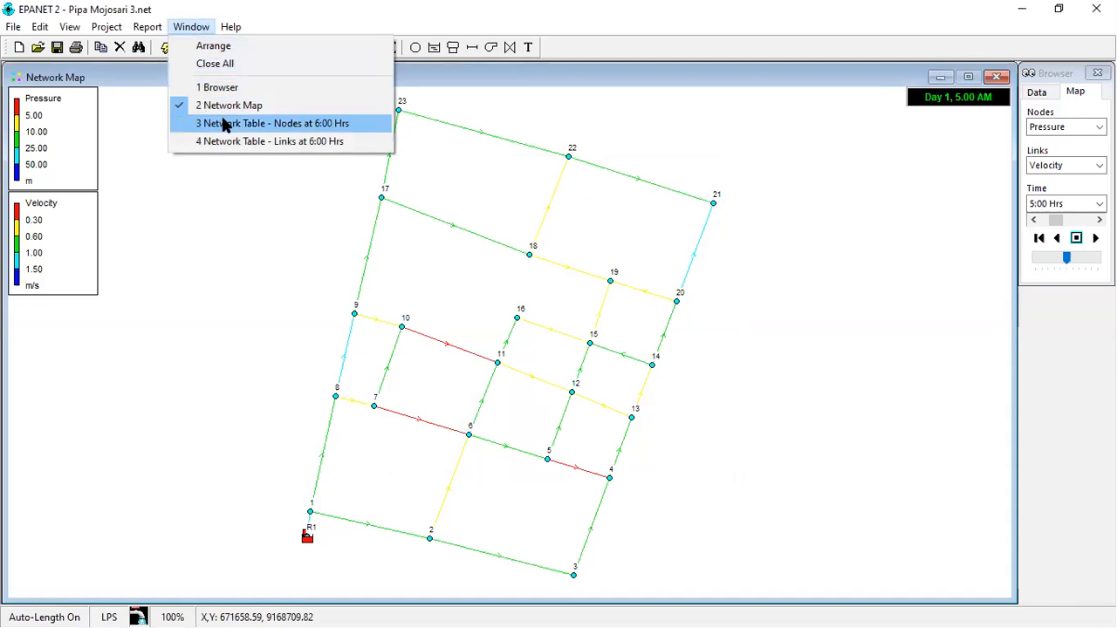
left_click(224, 124)
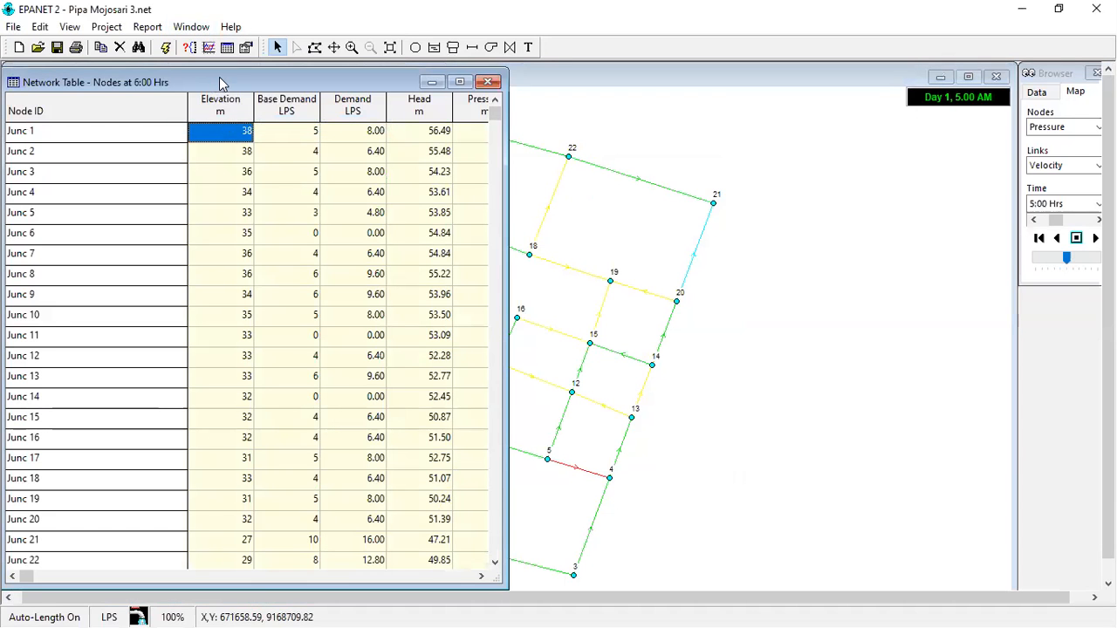
left_click_drag(219, 78, 235, 76)
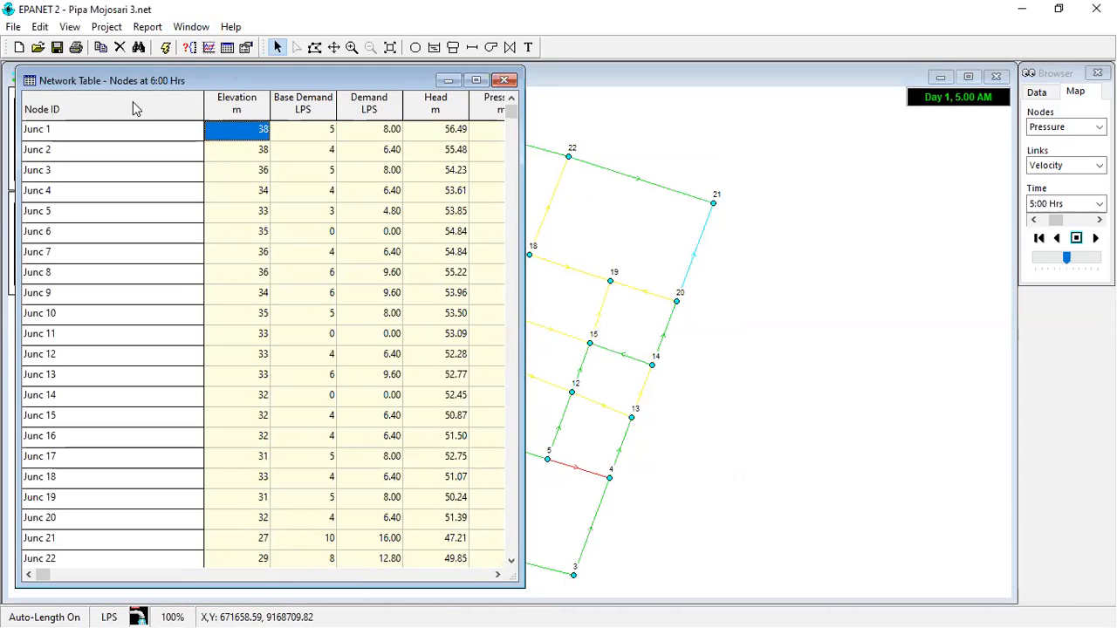
left_click(75, 103)
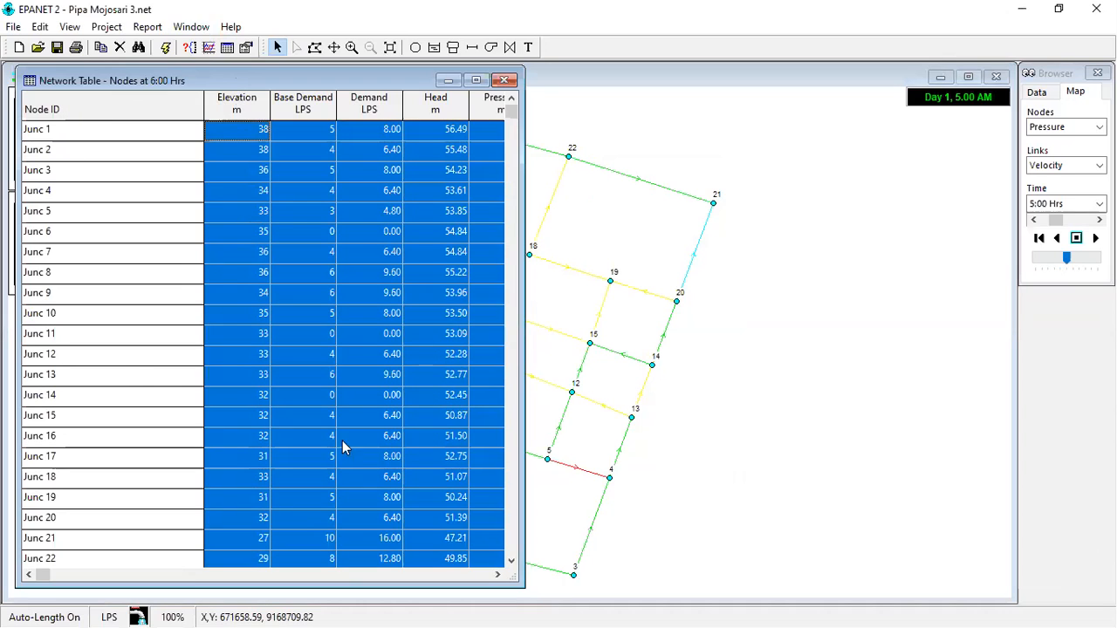
left_click(101, 49)
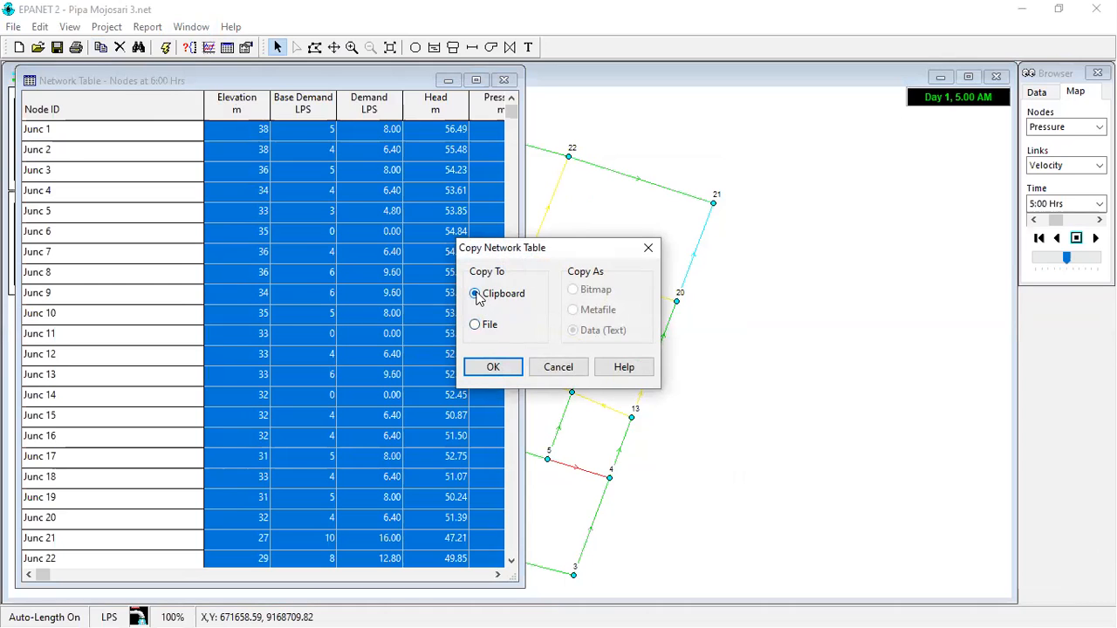
left_click(494, 367)
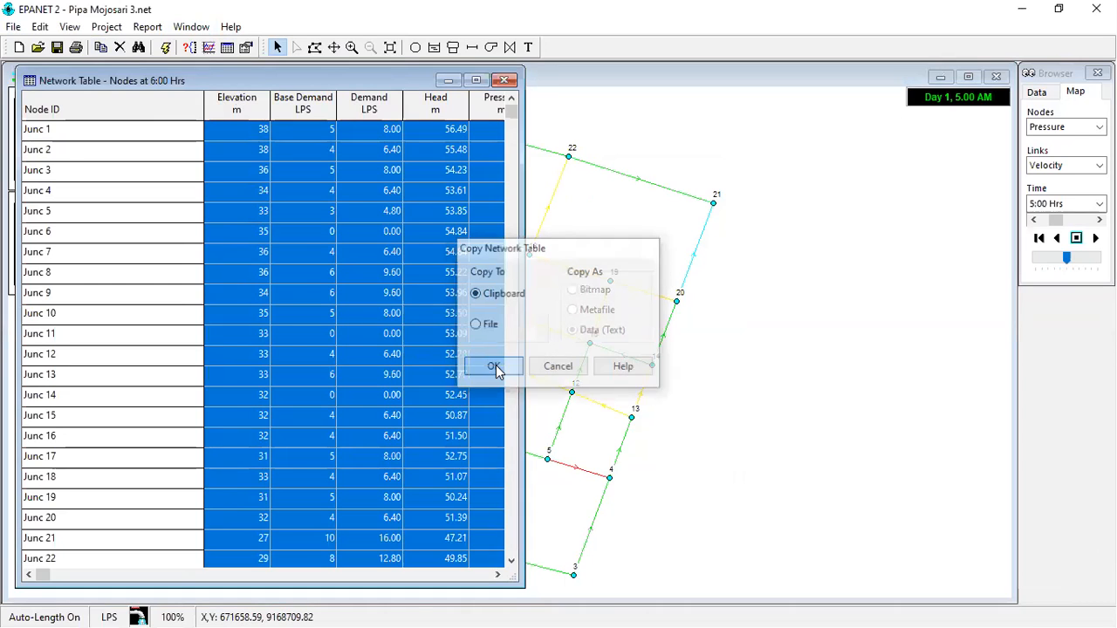